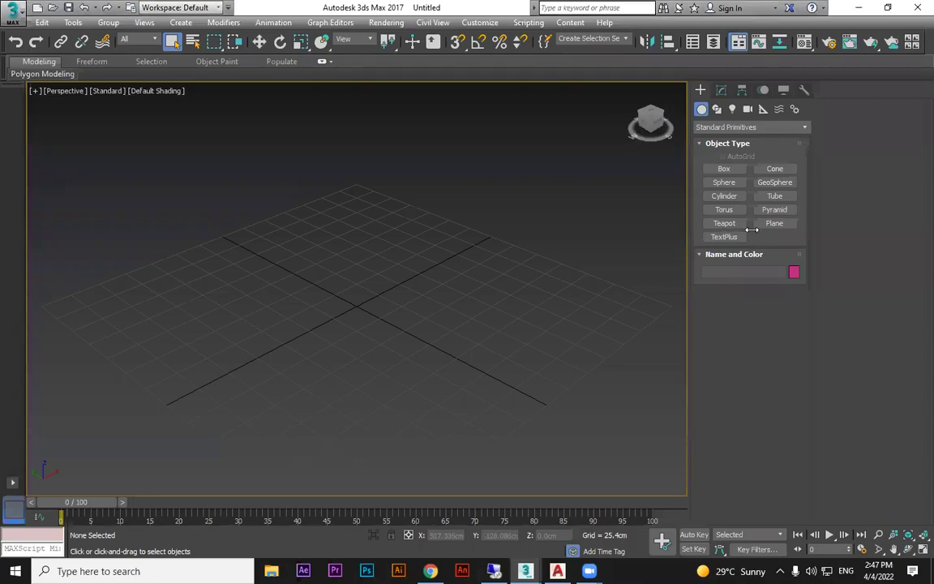
Create a flat box about 123 cm long, 201 cm wide and 2.3 cm high across the centre of the grid.
{"action": "left_click_drag", "start_coordinate": [799, 236], "coordinate": [914, 236]}
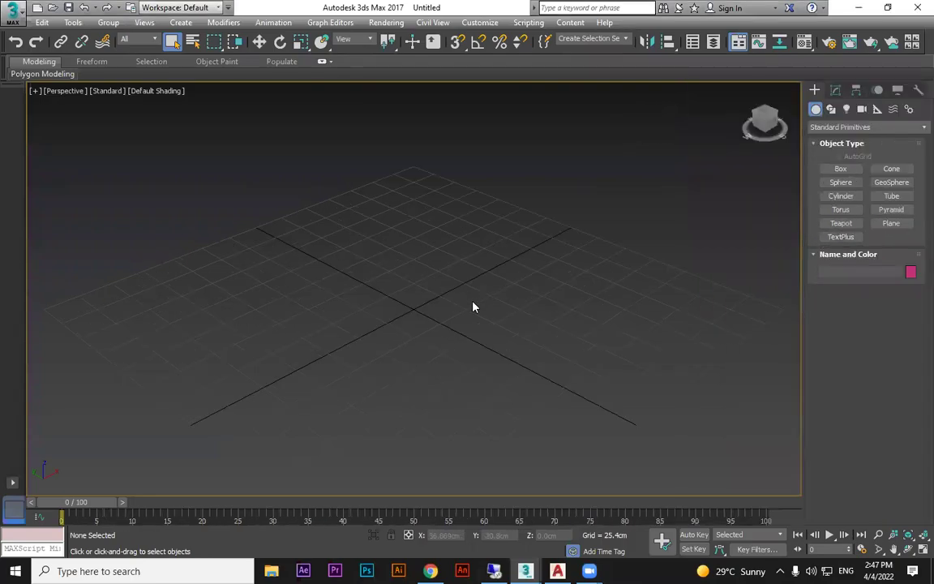
{"action": "key", "text": "alt+w"}
{"action": "key", "text": "alt+w"}
{"action": "mouse_move", "coordinate": [562, 421]}
{"action": "middle_mouse_down", "text": "alt"}
{"action": "mouse_move", "coordinate": [532, 384]}
{"action": "mouse_move", "coordinate": [511, 379]}
{"action": "middle_mouse_up", "text": "alt"}
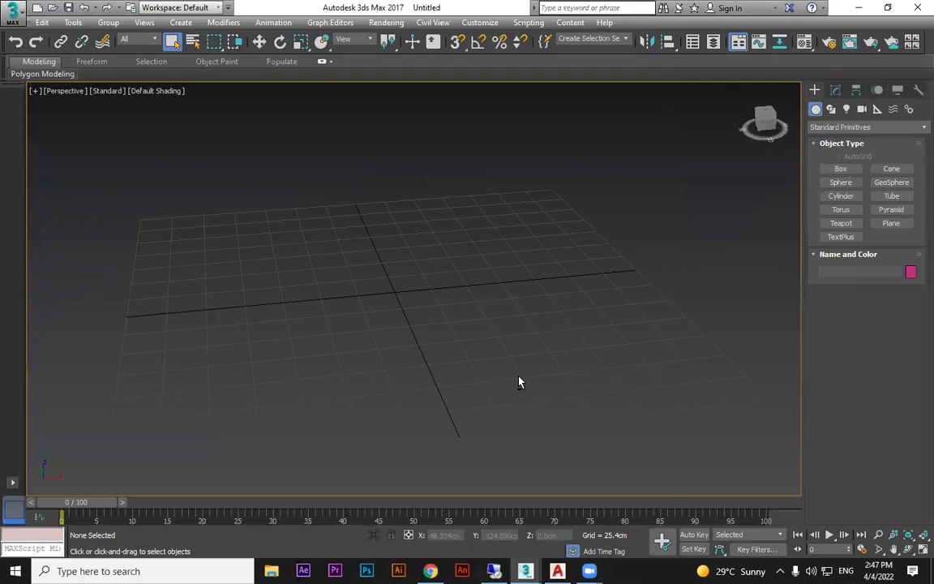
{"action": "left_click", "coordinate": [841, 169]}
{"action": "left_click_drag", "start_coordinate": [259, 269], "coordinate": [584, 321]}
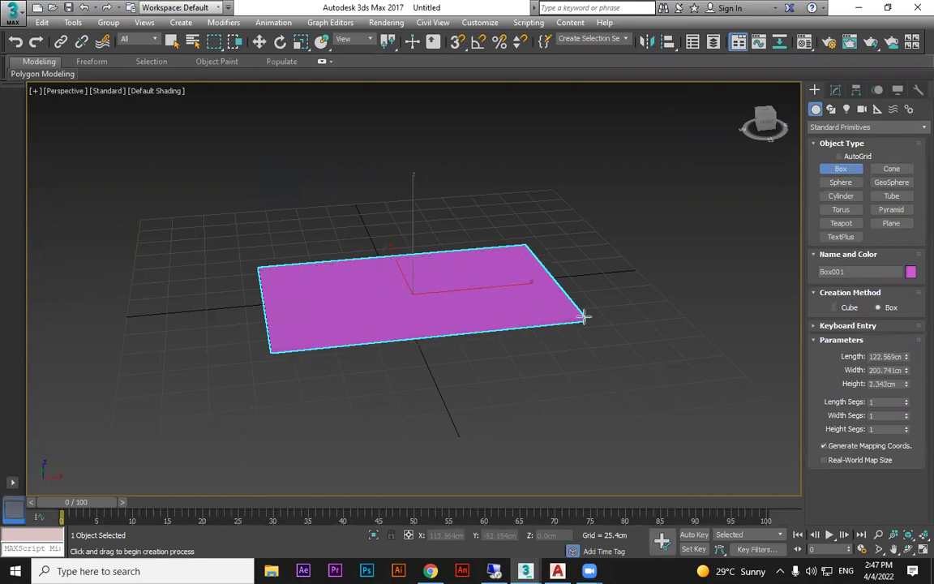
Switch the perspective viewport to shaded display with edged faces for the box.
{"action": "key", "text": "F3"}
{"action": "scroll", "coordinate": [597, 319], "scroll_direction": "up", "scroll_amount": 3}
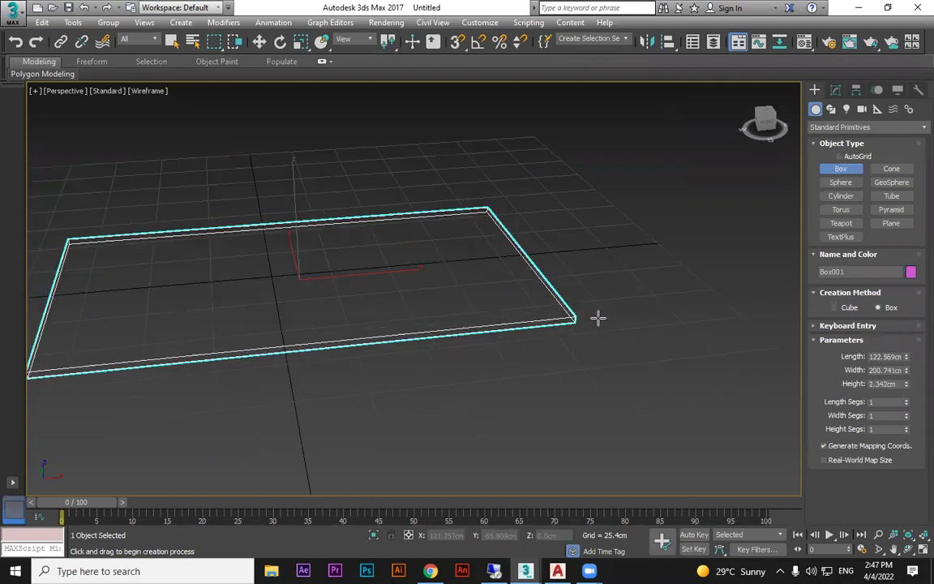
{"action": "mouse_move", "coordinate": [596, 327]}
{"action": "middle_mouse_down", "text": "alt"}
{"action": "mouse_move", "coordinate": [578, 353]}
{"action": "mouse_move", "coordinate": [660, 308]}
{"action": "middle_mouse_up", "text": "alt"}
{"action": "key", "text": "F3"}
Set the box's length and width segments to 50 each.
{"action": "left_click", "coordinate": [870, 402]}
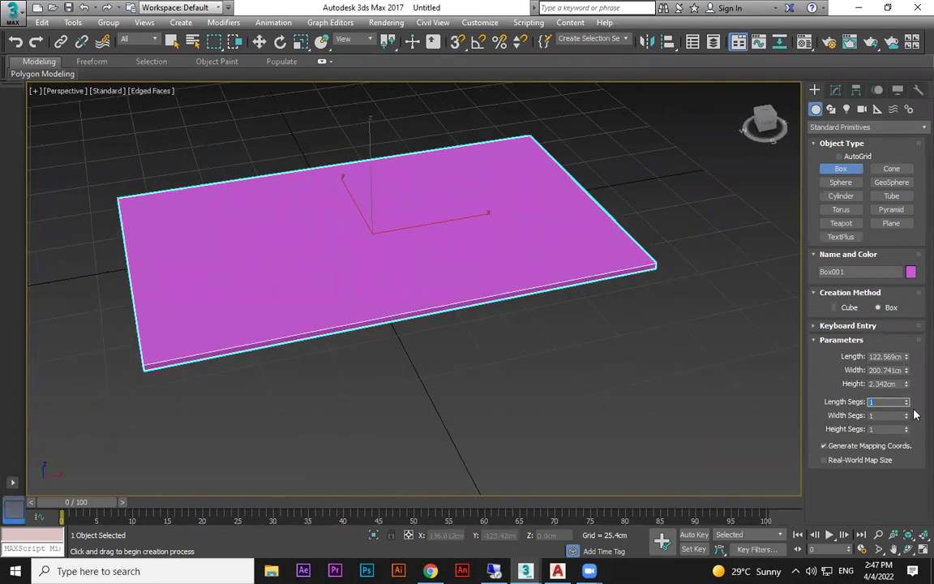
{"action": "type", "text": "50"}
{"action": "key", "text": "Return"}
{"action": "left_click", "coordinate": [880, 416]}
{"action": "type", "text": "50"}
{"action": "key", "text": "Return"}
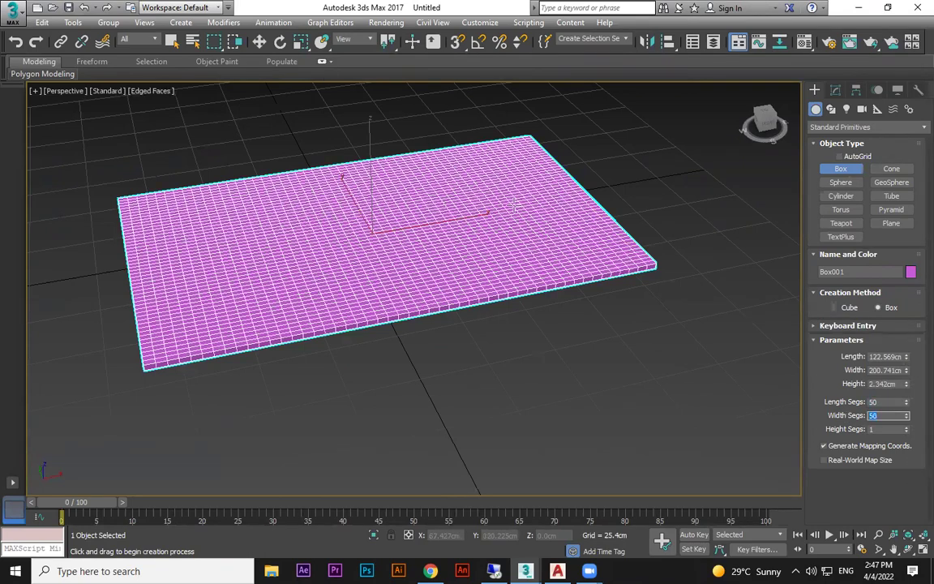
Set the box's length and width segments to 60 each.
{"action": "left_click", "coordinate": [881, 402]}
{"action": "type", "text": "60"}
{"action": "key", "text": "Return"}
{"action": "left_click", "coordinate": [883, 415]}
{"action": "type", "text": "60"}
{"action": "key", "text": "Return"}
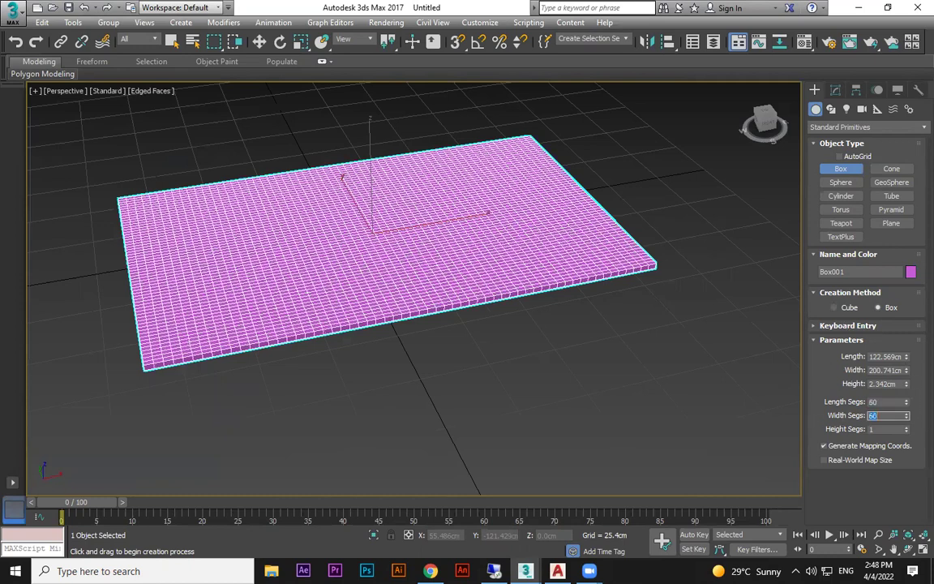
Set the box's height segments to 2.
{"action": "scroll", "coordinate": [526, 258], "scroll_direction": "up", "scroll_amount": 3}
{"action": "scroll", "coordinate": [525, 258], "scroll_direction": "up", "scroll_amount": 3}
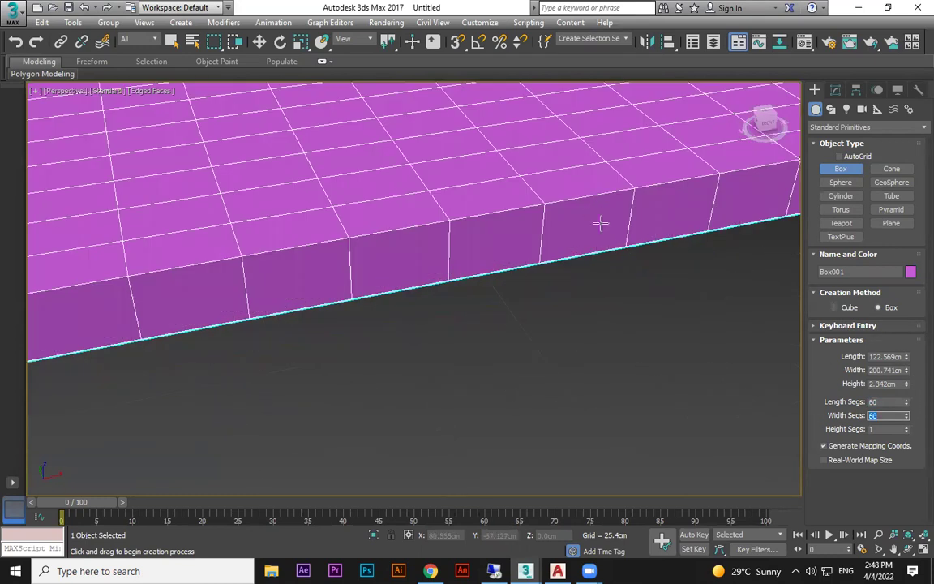
{"action": "left_click", "coordinate": [880, 429]}
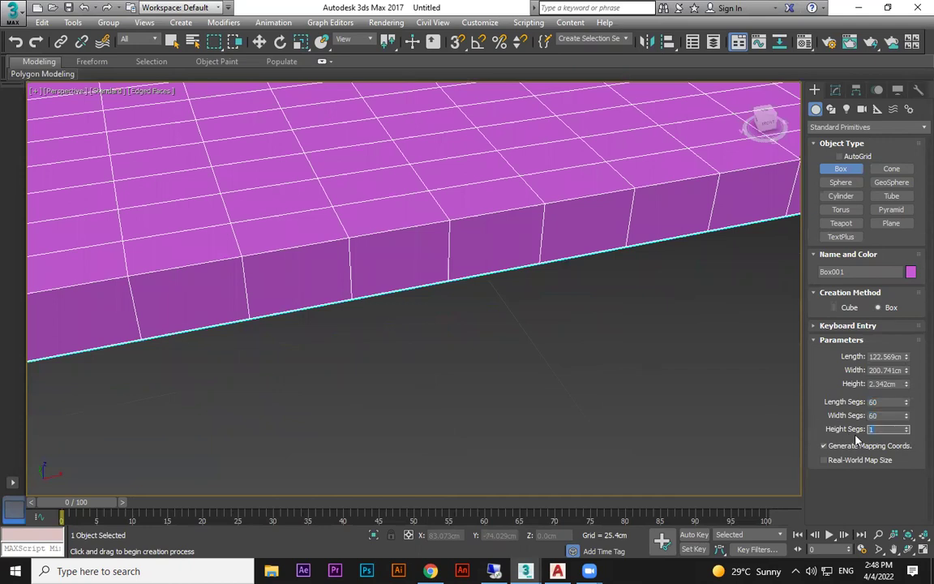
{"action": "type", "text": "2"}
{"action": "key", "text": "Return"}
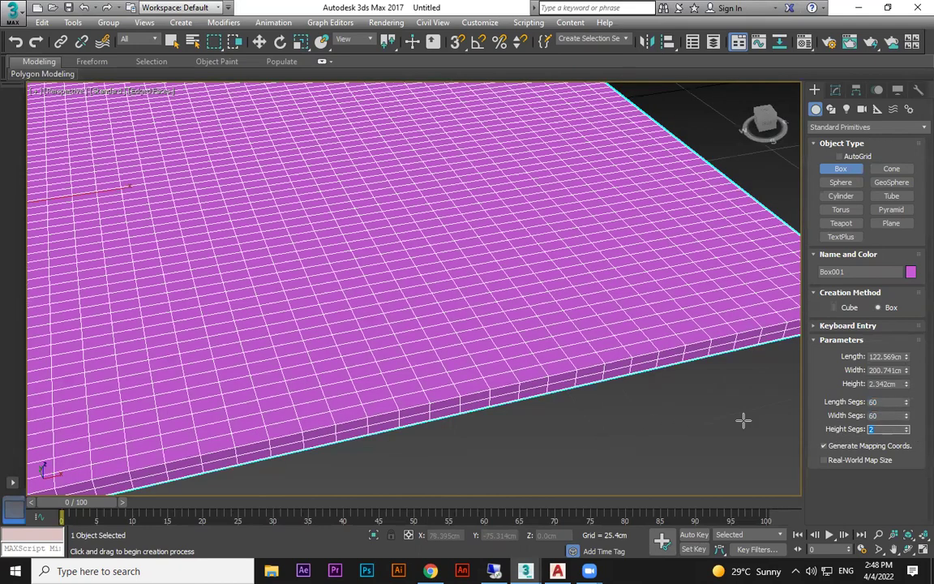
{"action": "scroll", "coordinate": [665, 405], "scroll_direction": "down", "scroll_amount": 2}
{"action": "scroll", "coordinate": [603, 390], "scroll_direction": "down", "scroll_amount": 2}
{"action": "scroll", "coordinate": [611, 328], "scroll_direction": "down", "scroll_amount": 3}
{"action": "middle_click_drag", "start_coordinate": [611, 328], "coordinate": [610, 401]}
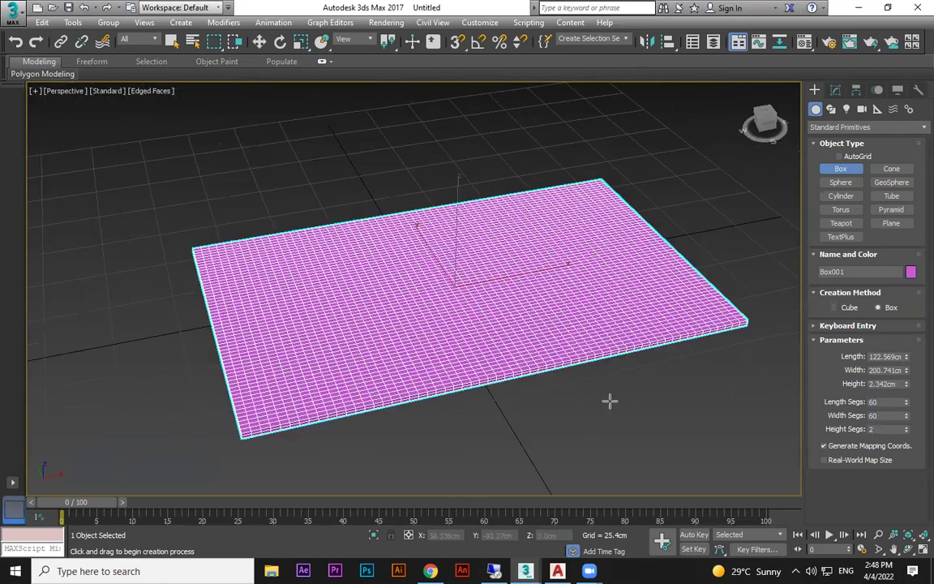
Finish creating the box and apply the Cloth modifier to it.
{"action": "key", "text": "w"}
{"action": "left_click", "coordinate": [614, 404]}
{"action": "left_click", "coordinate": [588, 318]}
{"action": "mouse_move", "coordinate": [588, 318]}
{"action": "middle_mouse_down", "text": "alt"}
{"action": "mouse_move", "coordinate": [596, 267]}
{"action": "mouse_move", "coordinate": [584, 320]}
{"action": "middle_mouse_up", "text": "alt"}
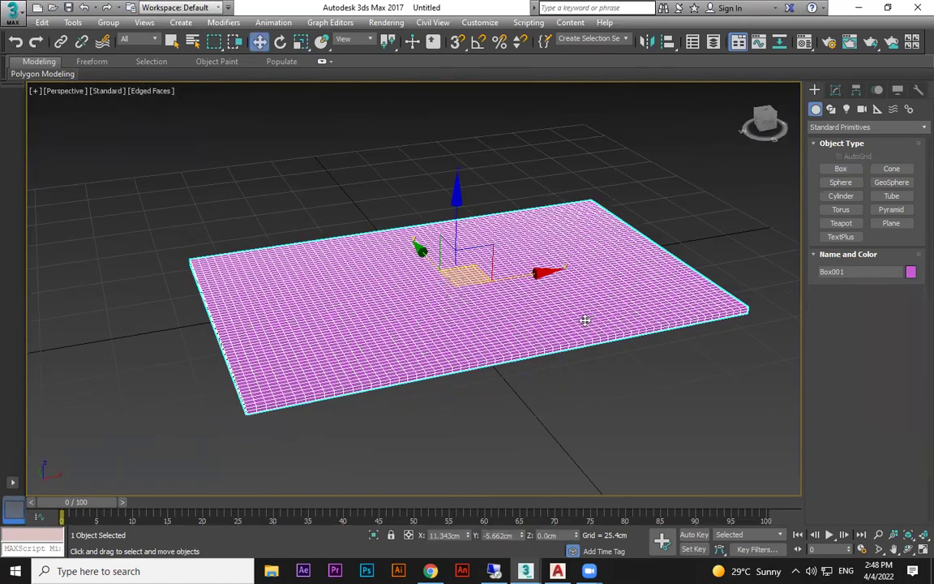
{"action": "left_click", "coordinate": [838, 92]}
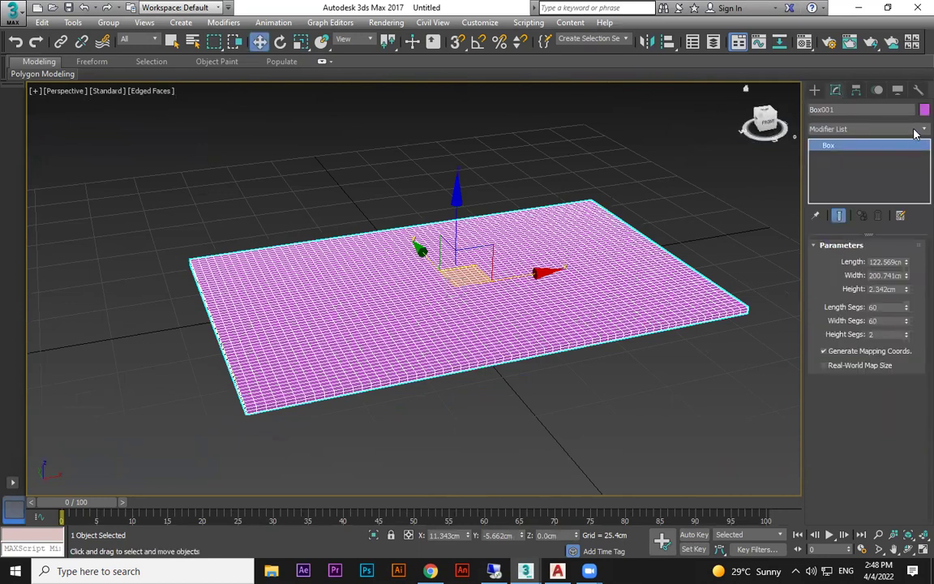
{"action": "left_click", "coordinate": [915, 131]}
{"action": "type", "text": "cl"}
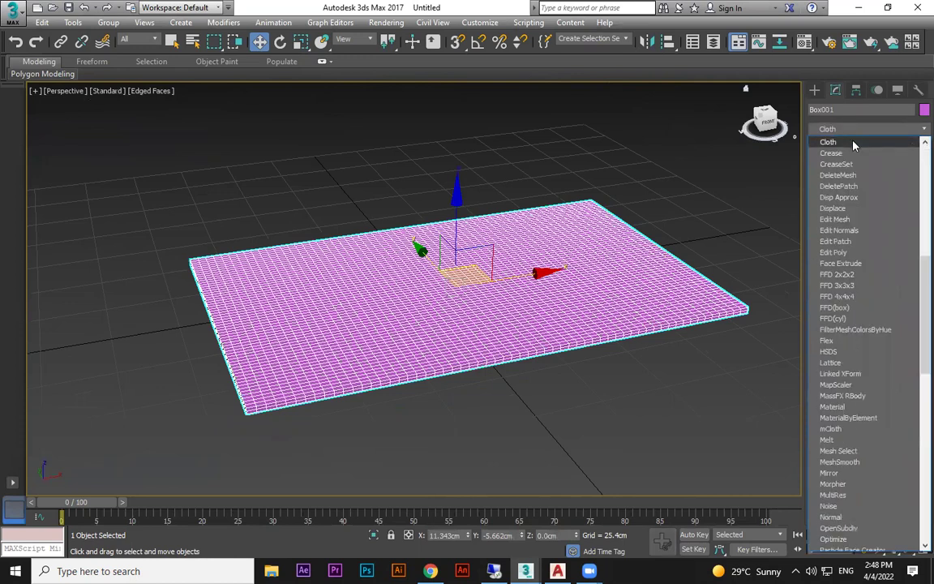
{"action": "left_click", "coordinate": [853, 143]}
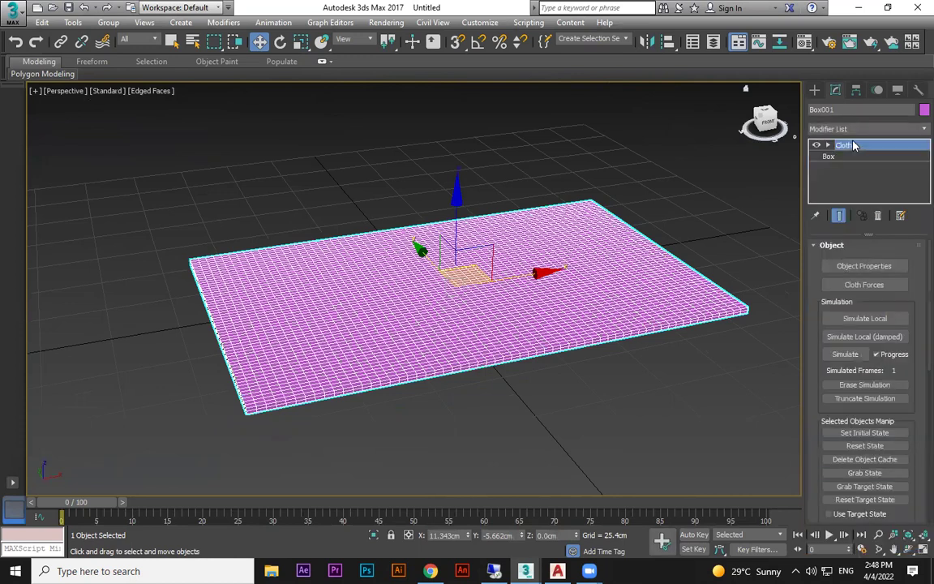
Define the box as a Cloth object in the Cloth object properties, using the Cotton preset and an internal pressure value.
{"action": "left_click", "coordinate": [865, 267]}
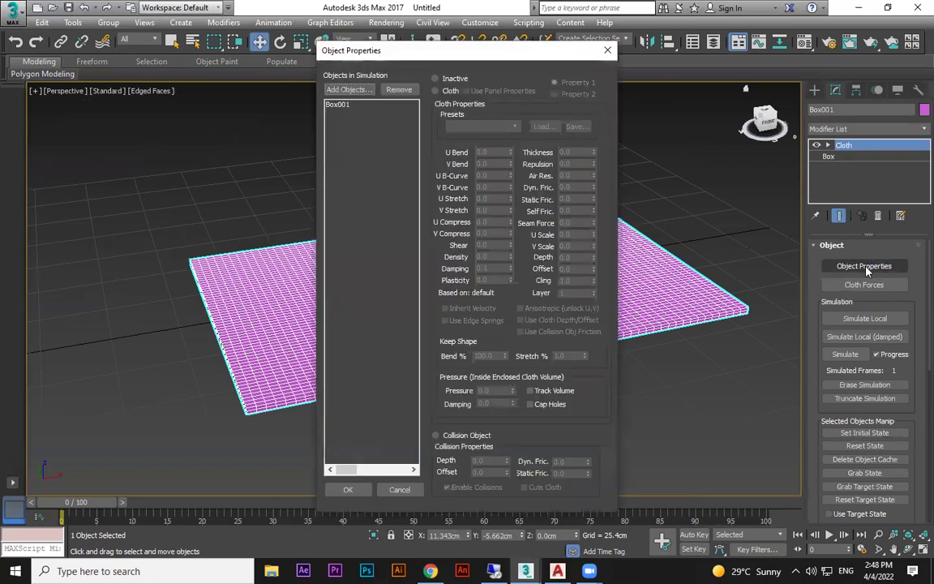
{"action": "left_click", "coordinate": [342, 105]}
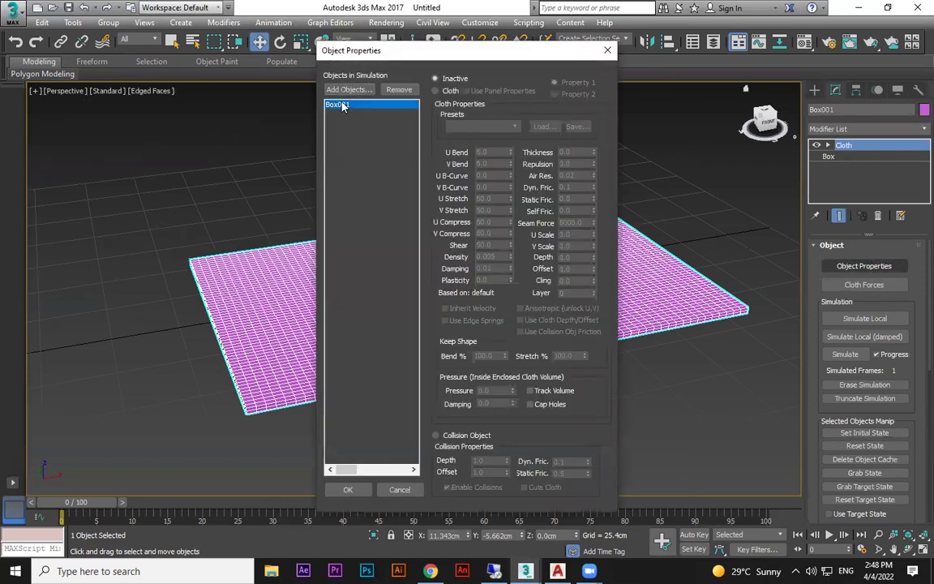
{"action": "left_click", "coordinate": [438, 90]}
{"action": "left_click", "coordinate": [506, 132]}
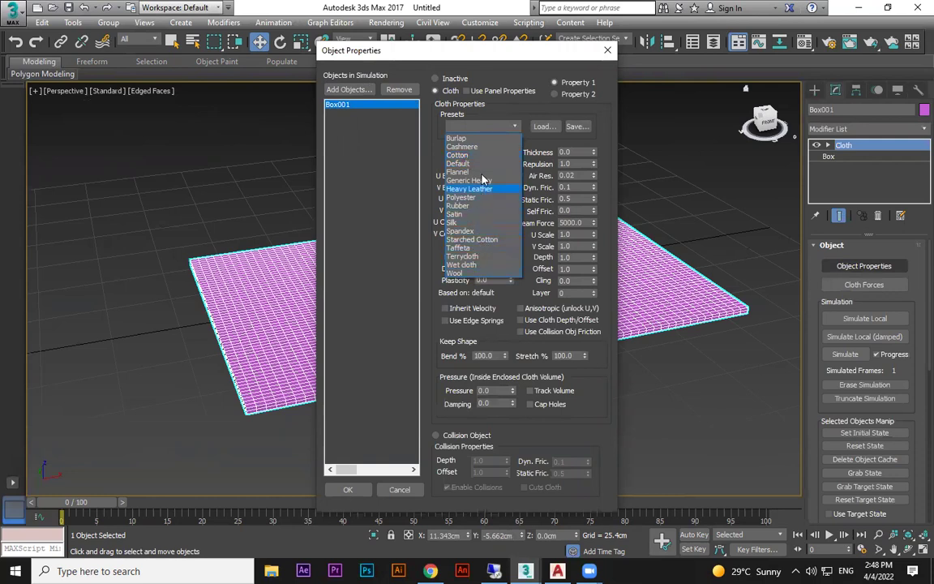
{"action": "left_click", "coordinate": [458, 155]}
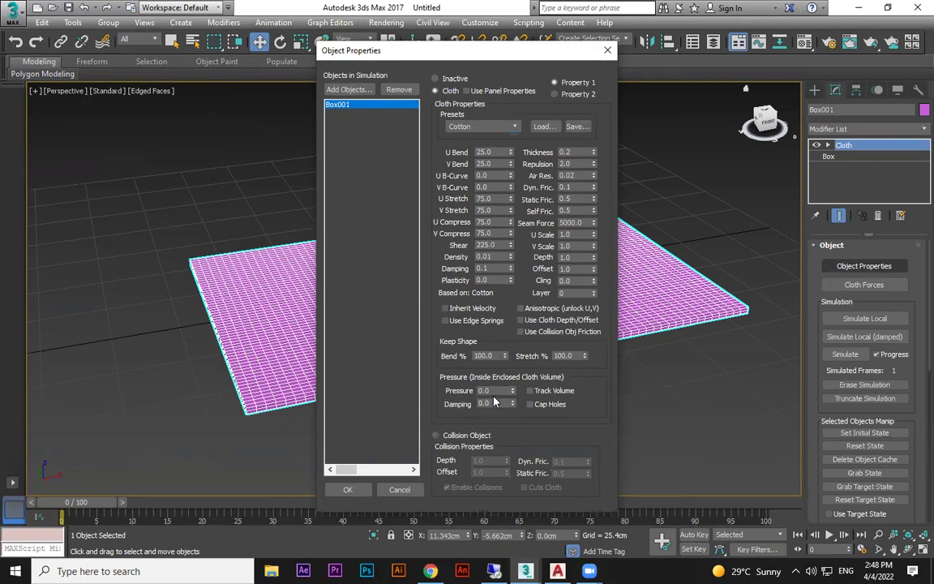
{"action": "left_click_drag", "start_coordinate": [494, 390], "coordinate": [472, 387]}
{"action": "left_click", "coordinate": [360, 491]}
Run the local cloth simulation on the box with gravity active, then stop it and deselect the box.
{"action": "middle_click_drag", "start_coordinate": [575, 425], "coordinate": [562, 373]}
{"action": "left_click", "coordinate": [879, 322]}
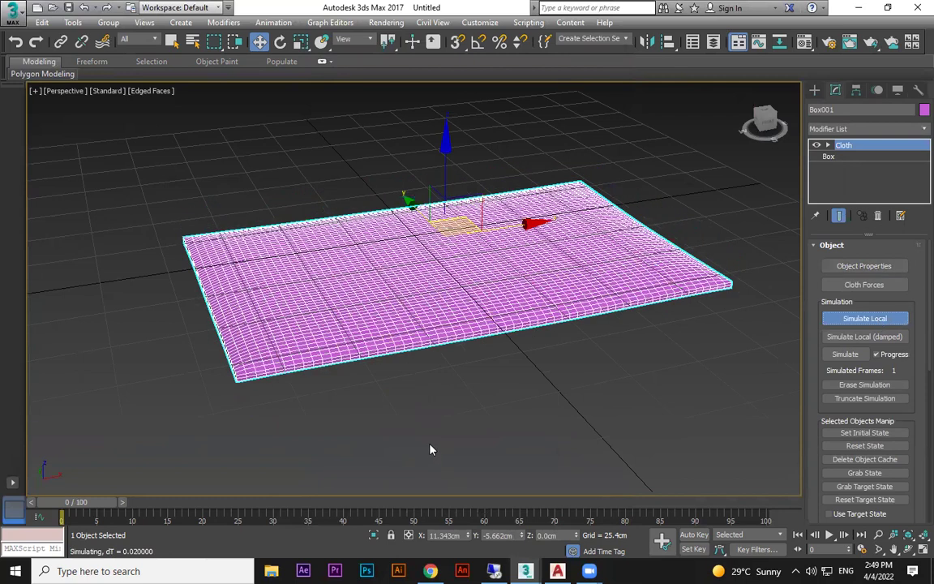
{"action": "scroll", "coordinate": [488, 406], "scroll_direction": "down", "scroll_amount": 3}
{"action": "scroll", "coordinate": [489, 407], "scroll_direction": "down", "scroll_amount": 2}
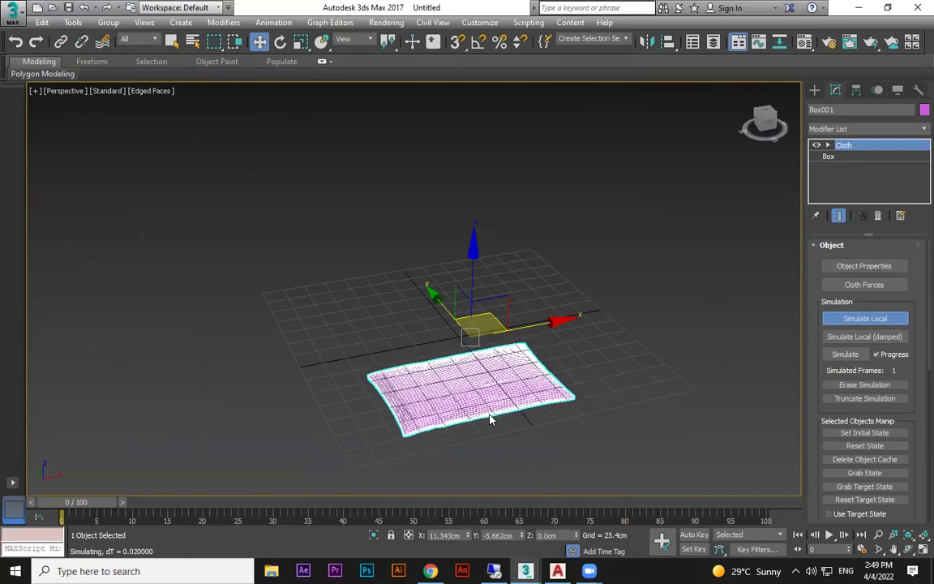
{"action": "left_click", "coordinate": [624, 442]}
Turn off the edged faces display and examine the shape and wrinkles of the simulated pillow.
{"action": "middle_click_drag", "start_coordinate": [562, 470], "coordinate": [587, 363]}
{"action": "scroll", "coordinate": [585, 363], "scroll_direction": "up", "scroll_amount": 3}
{"action": "key", "text": "F3"}
{"action": "key", "text": "F3"}
{"action": "key", "text": "F4"}
{"action": "scroll", "coordinate": [539, 332], "scroll_direction": "up", "scroll_amount": 5}
{"action": "scroll", "coordinate": [553, 284], "scroll_direction": "down", "scroll_amount": 5}
{"action": "middle_click_drag", "start_coordinate": [552, 284], "coordinate": [555, 341], "text": "alt"}
{"action": "scroll", "coordinate": [551, 287], "scroll_direction": "down", "scroll_amount": 6}
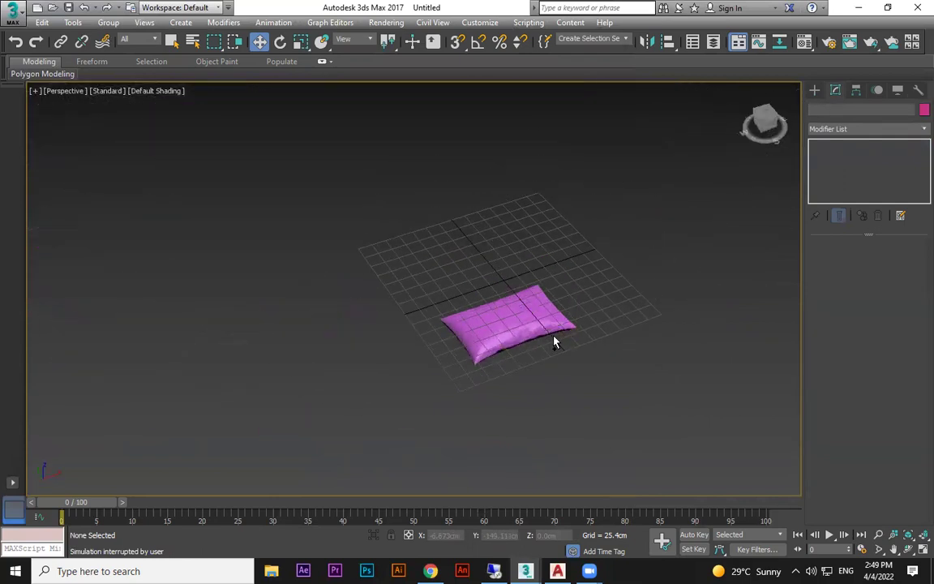
Reset the box's cloth state and turn off Gravity in the cloth simulation parameters.
{"action": "left_click", "coordinate": [555, 320]}
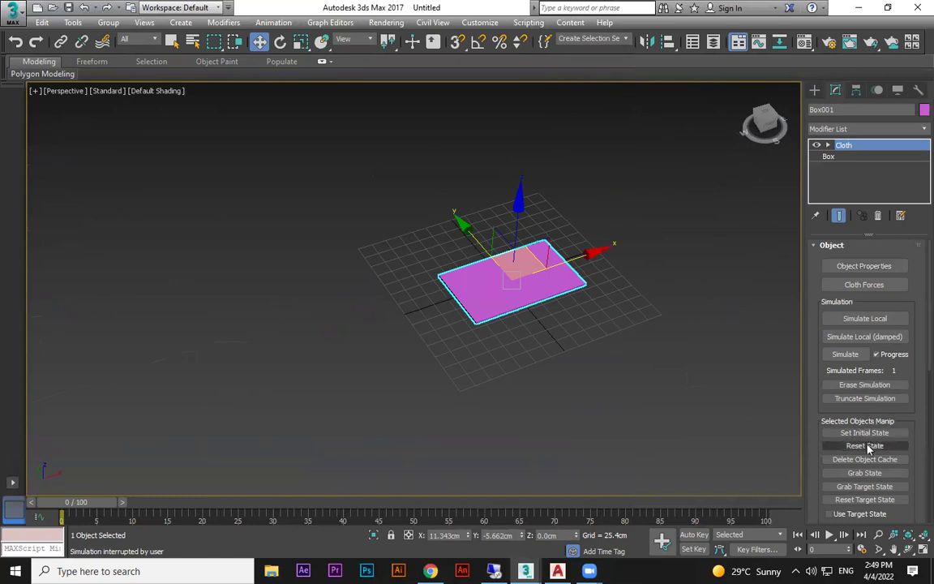
{"action": "middle_click_drag", "start_coordinate": [533, 324], "coordinate": [531, 384]}
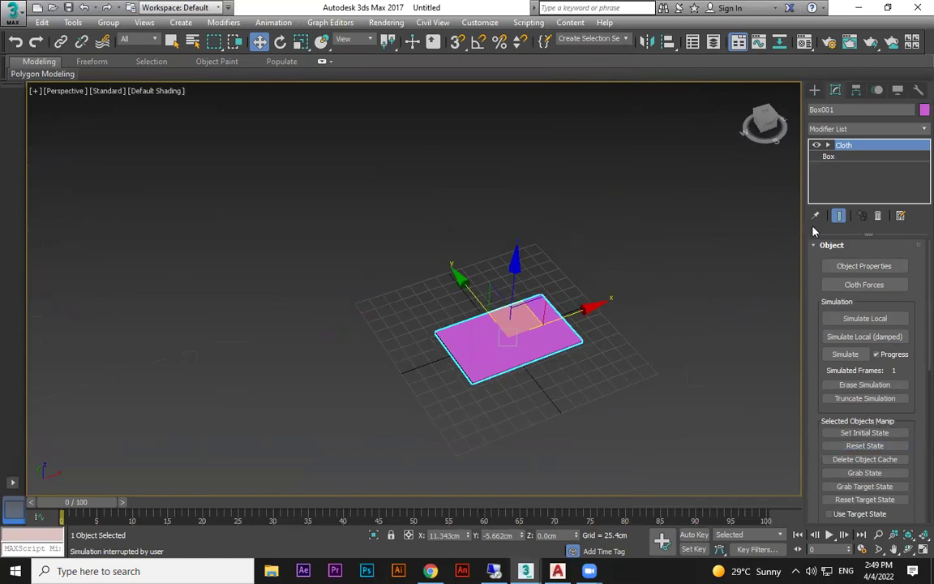
{"action": "left_click_drag", "start_coordinate": [803, 227], "coordinate": [690, 227]}
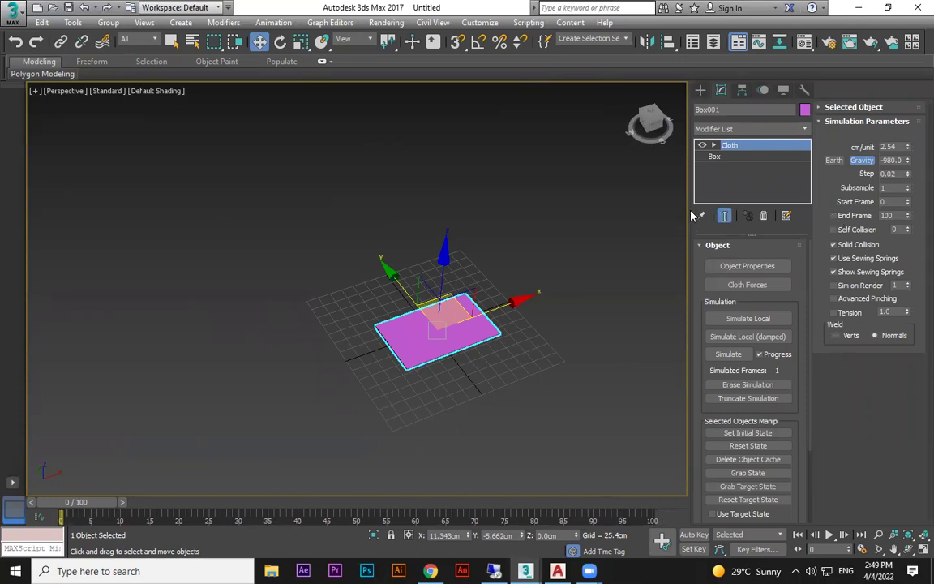
{"action": "left_click_drag", "start_coordinate": [688, 209], "coordinate": [803, 209]}
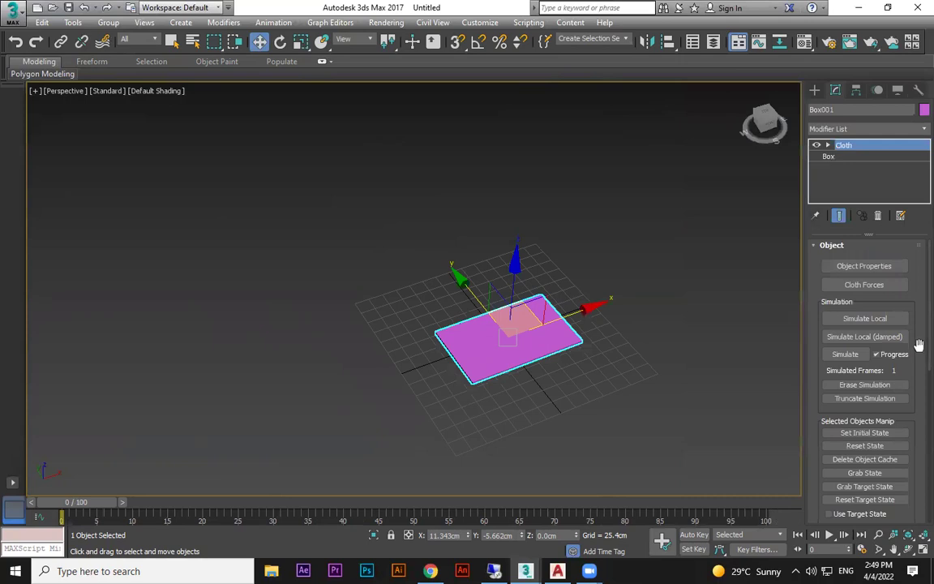
{"action": "scroll", "coordinate": [912, 413], "scroll_direction": "down", "scroll_amount": 5}
{"action": "scroll", "coordinate": [915, 438], "scroll_direction": "down", "scroll_amount": 2}
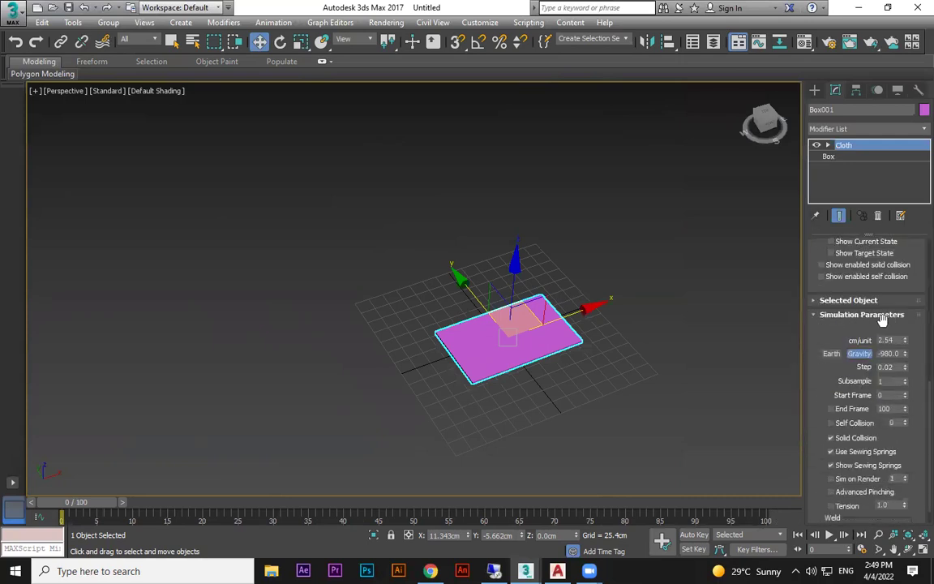
{"action": "left_click", "coordinate": [859, 355]}
Briefly run the damped local cloth simulation on the box and stop it.
{"action": "scroll", "coordinate": [829, 274], "scroll_direction": "up", "scroll_amount": 7}
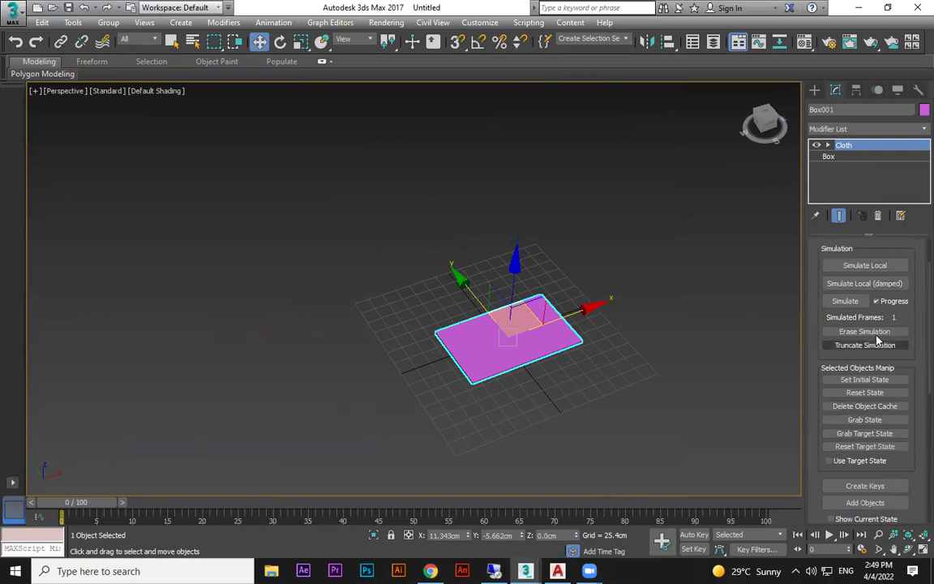
{"action": "left_click", "coordinate": [834, 285]}
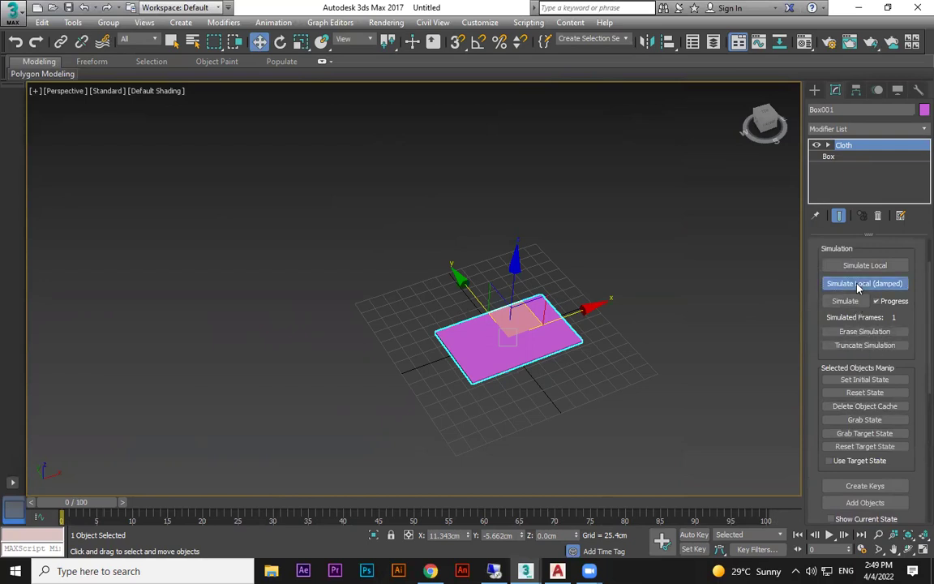
{"action": "scroll", "coordinate": [500, 362], "scroll_direction": "up", "scroll_amount": 2}
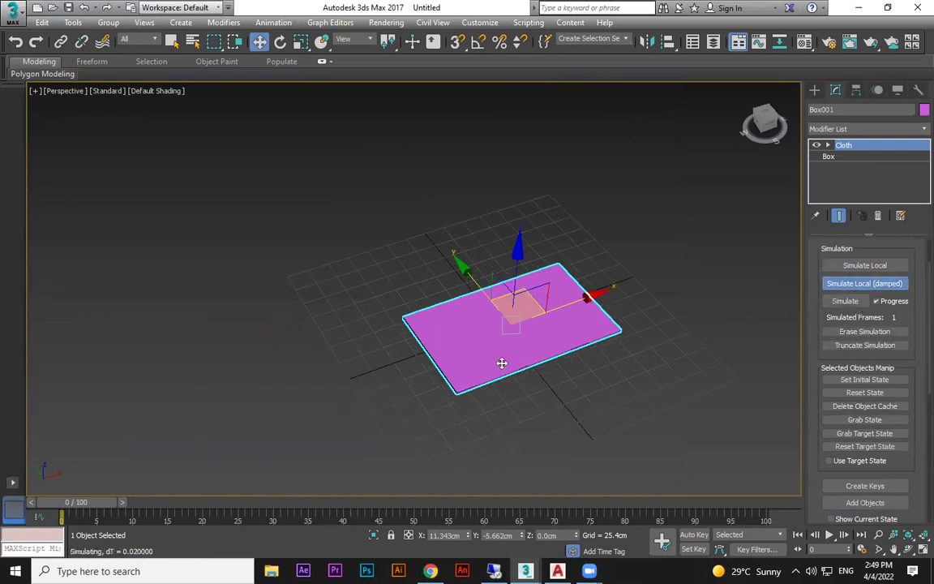
{"action": "left_click", "coordinate": [835, 283]}
Run the local cloth simulation without gravity to inflate the box into a pillow, then stop it and deselect the pillow.
{"action": "left_click", "coordinate": [856, 268]}
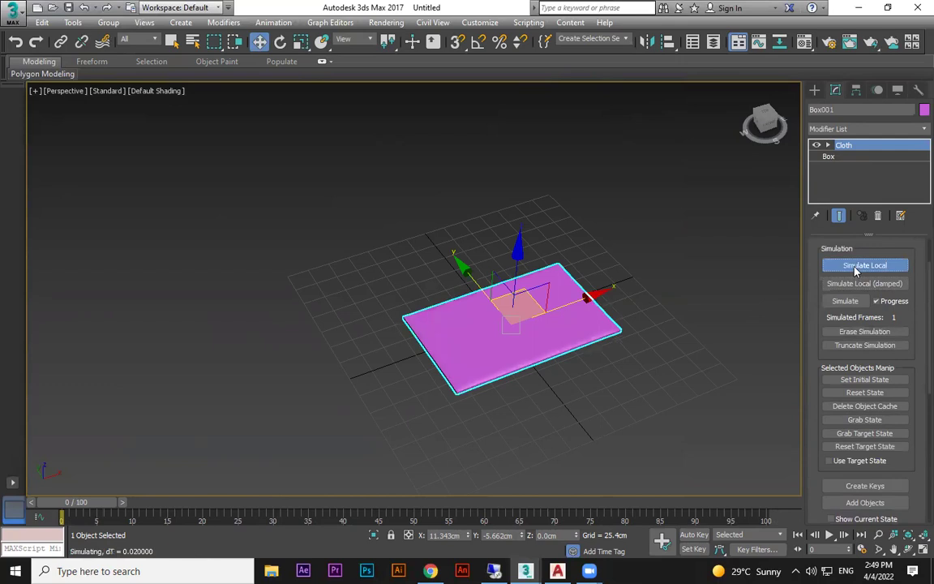
{"action": "scroll", "coordinate": [576, 376], "scroll_direction": "up", "scroll_amount": 4}
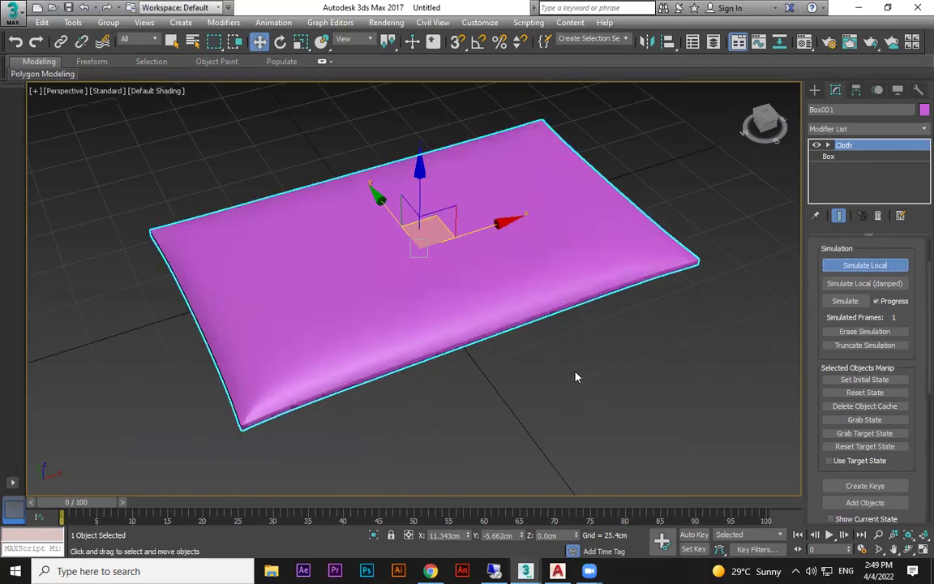
{"action": "middle_click_drag", "start_coordinate": [576, 376], "coordinate": [586, 334], "text": "alt"}
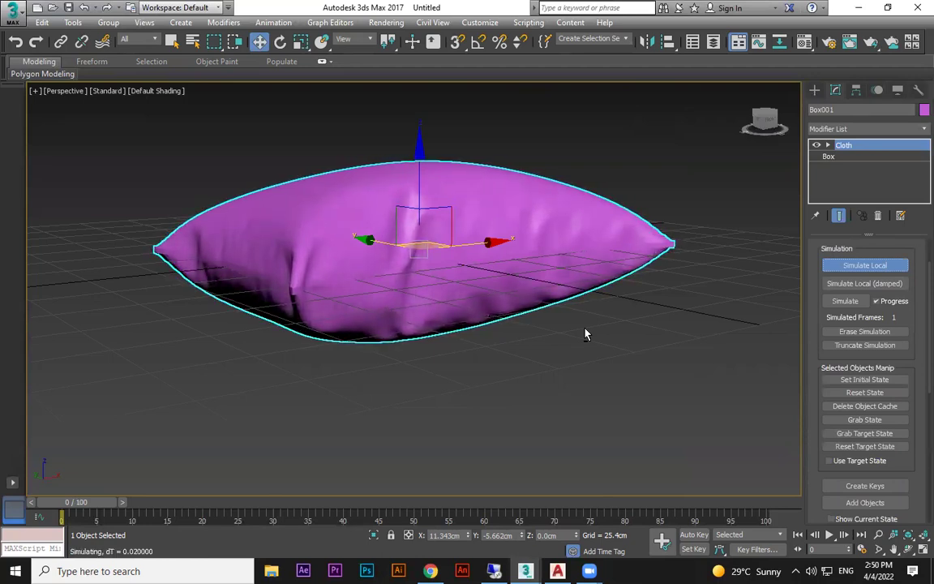
{"action": "key", "text": "Escape"}
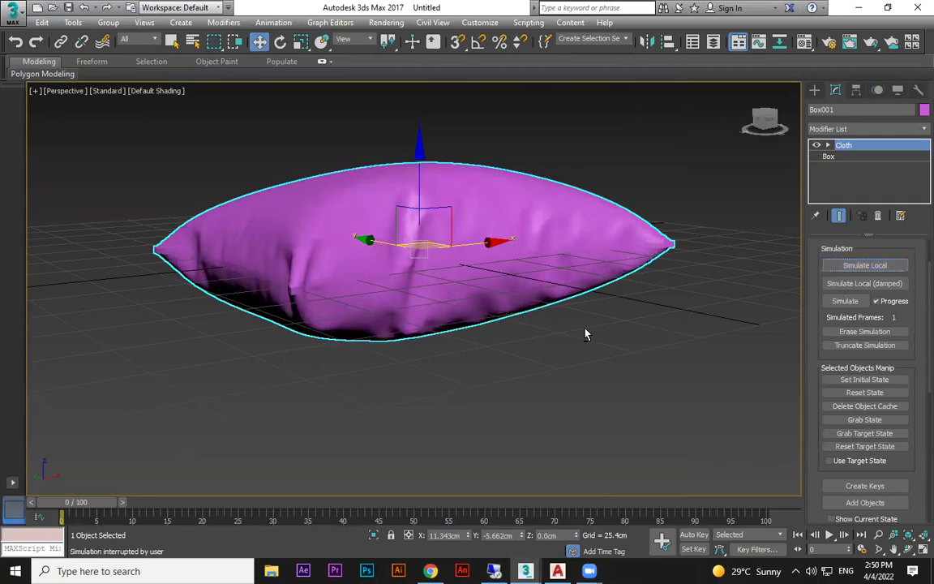
{"action": "left_click", "coordinate": [589, 341]}
{"action": "middle_click_drag", "start_coordinate": [581, 367], "coordinate": [548, 343], "text": "alt"}
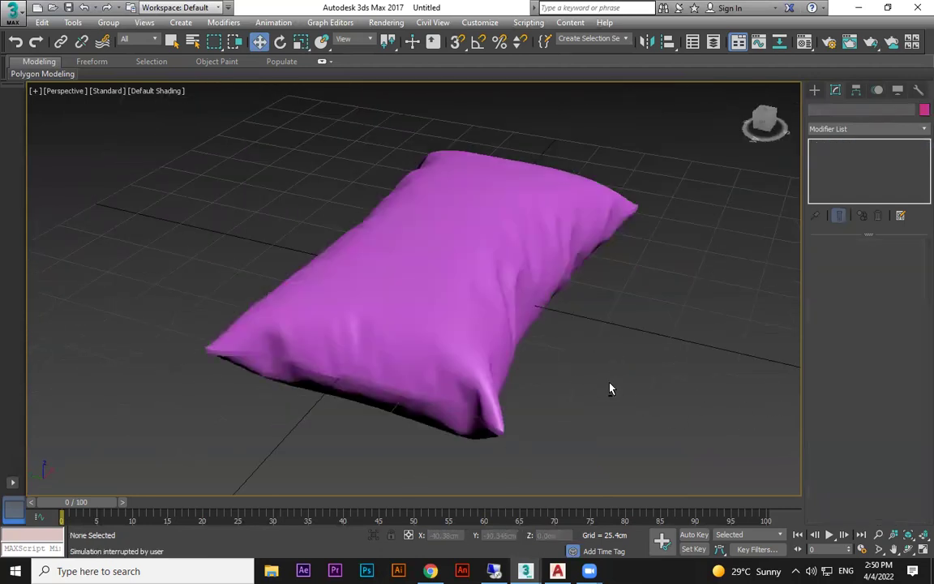
Clone the simulated pillow and place the copy off to one side of the original.
{"action": "left_click", "coordinate": [526, 255]}
{"action": "scroll", "coordinate": [521, 317], "scroll_direction": "down", "scroll_amount": 4}
{"action": "mouse_move", "coordinate": [442, 278]}
{"action": "left_mouse_down", "text": "shift"}
{"action": "mouse_move", "coordinate": [246, 242]}
{"action": "mouse_move", "coordinate": [274, 209]}
{"action": "left_mouse_up", "text": "shift"}
{"action": "left_click", "coordinate": [420, 257]}
{"action": "left_click", "coordinate": [468, 340]}
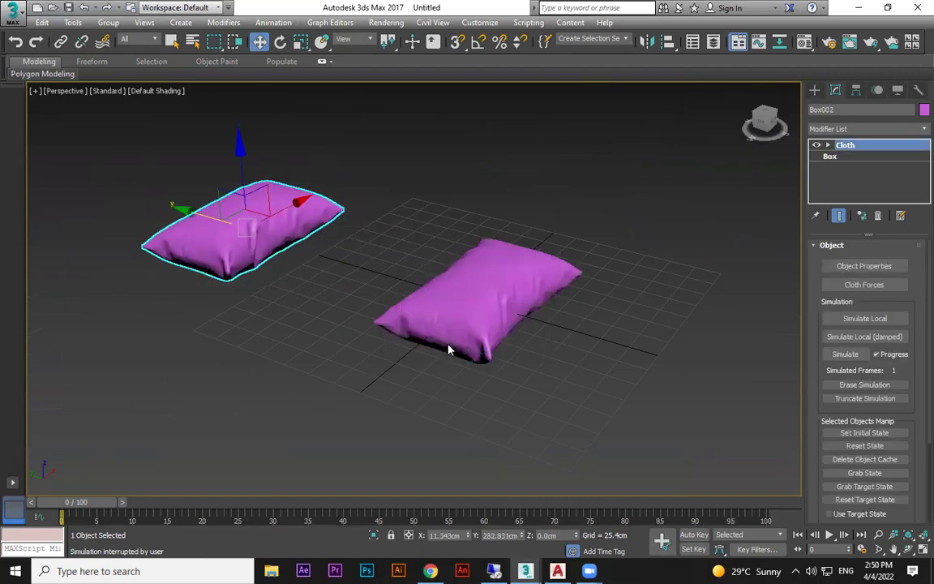
Convert the pillow copy to an Editable Poly.
{"action": "middle_click_drag", "start_coordinate": [292, 322], "coordinate": [494, 370]}
{"action": "key", "text": "z"}
{"action": "right_click", "coordinate": [521, 209]}
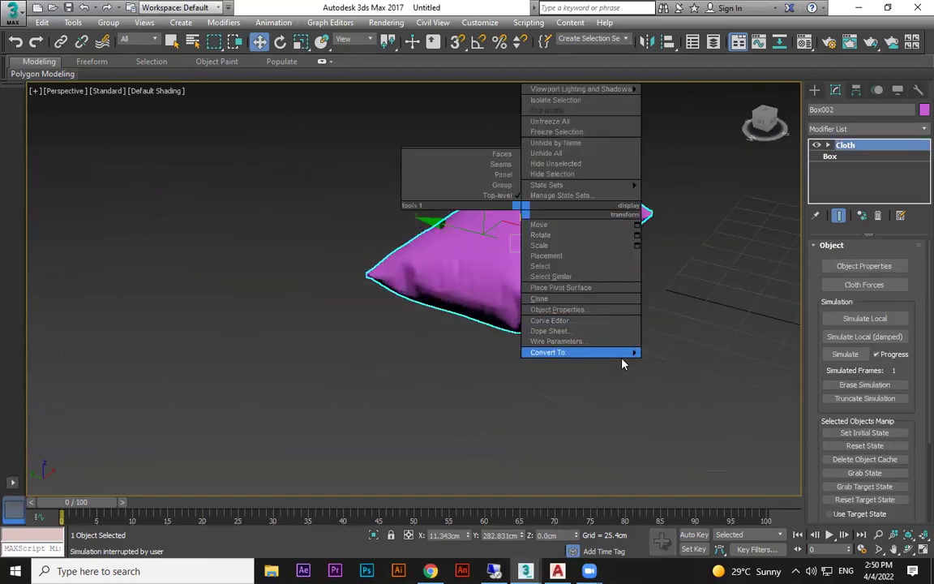
{"action": "mouse_move", "coordinate": [633, 354]}
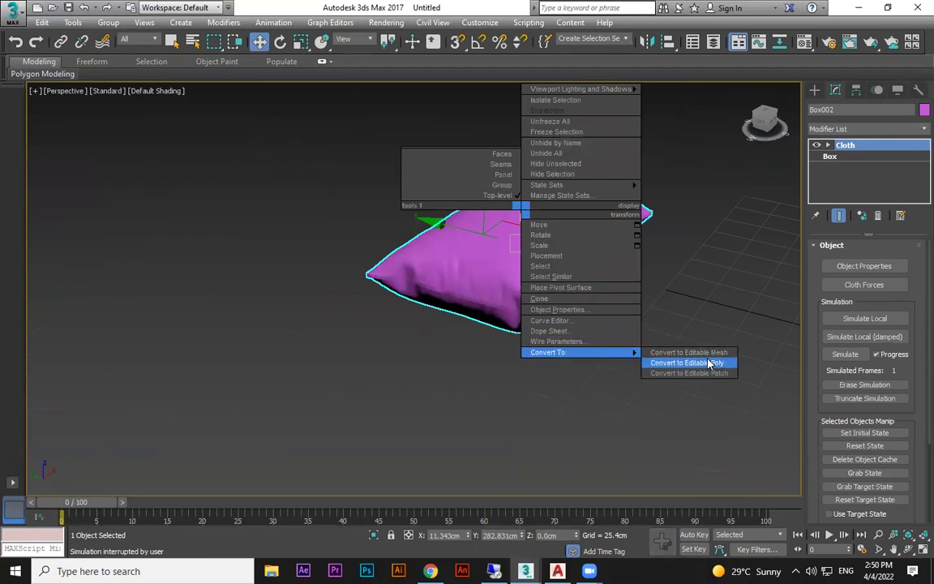
{"action": "left_click", "coordinate": [682, 363]}
{"action": "left_click", "coordinate": [595, 367]}
Flatten the pillow copy to about 86% along Z and change its object colour to pale cyan.
{"action": "left_click", "coordinate": [521, 275]}
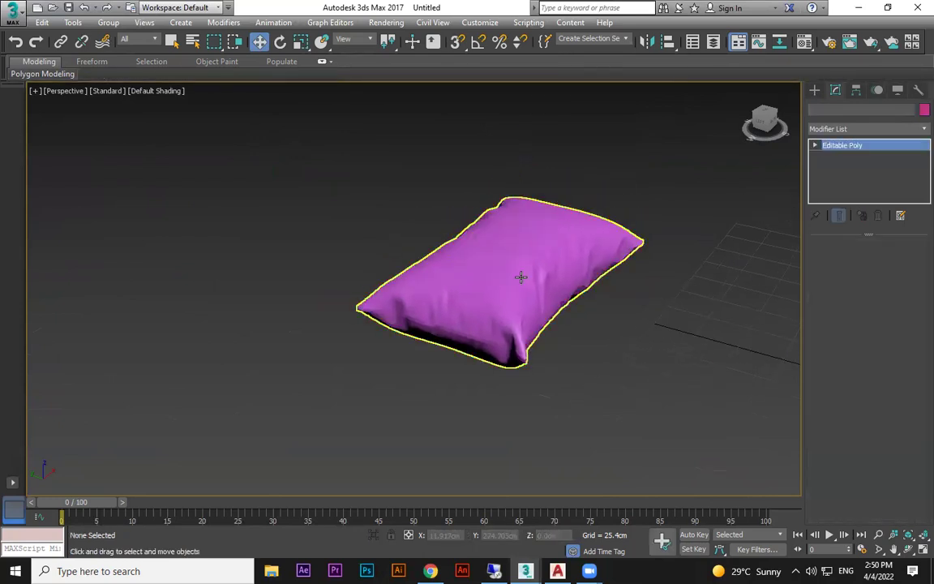
{"action": "key", "text": "r"}
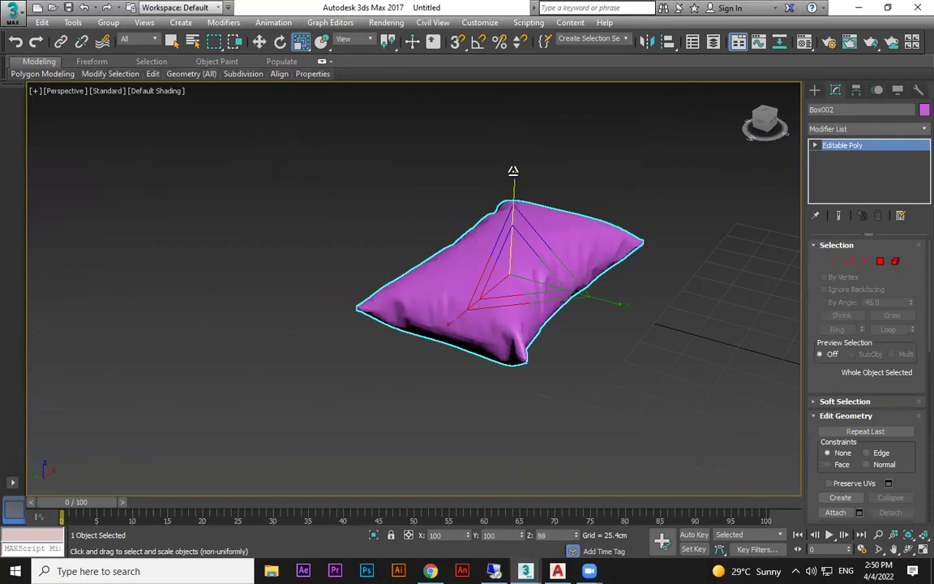
{"action": "left_click_drag", "start_coordinate": [513, 172], "coordinate": [515, 174]}
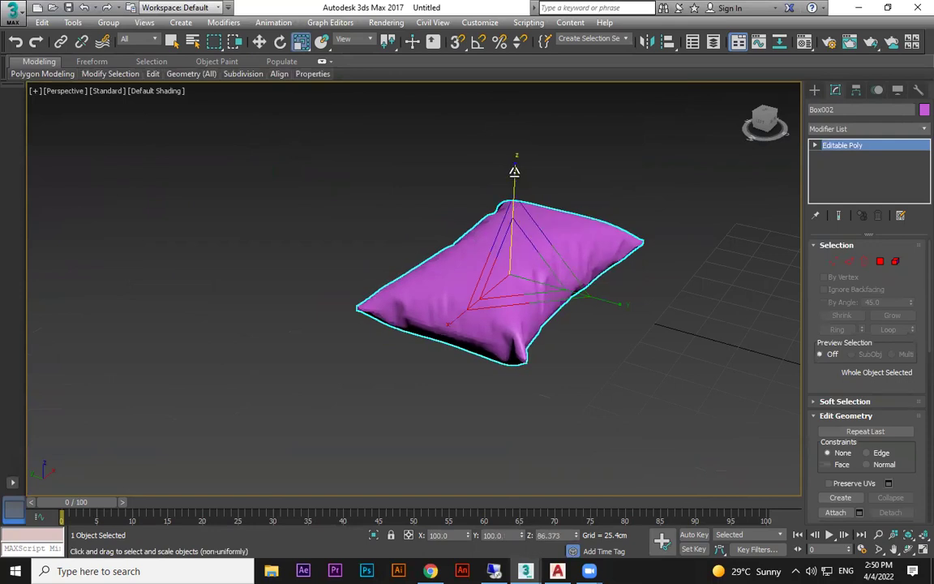
{"action": "left_click", "coordinate": [924, 110]}
{"action": "left_click", "coordinate": [422, 270]}
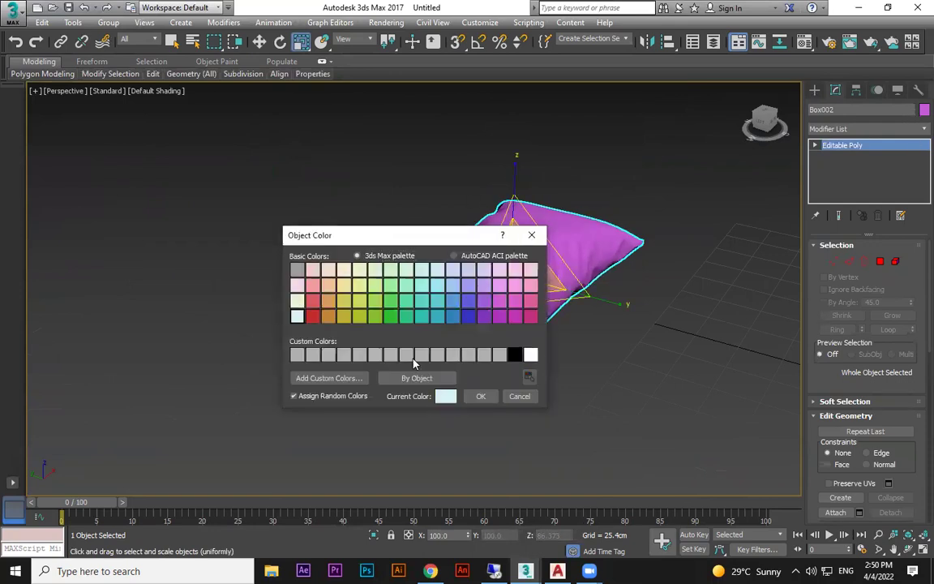
{"action": "left_click", "coordinate": [481, 396]}
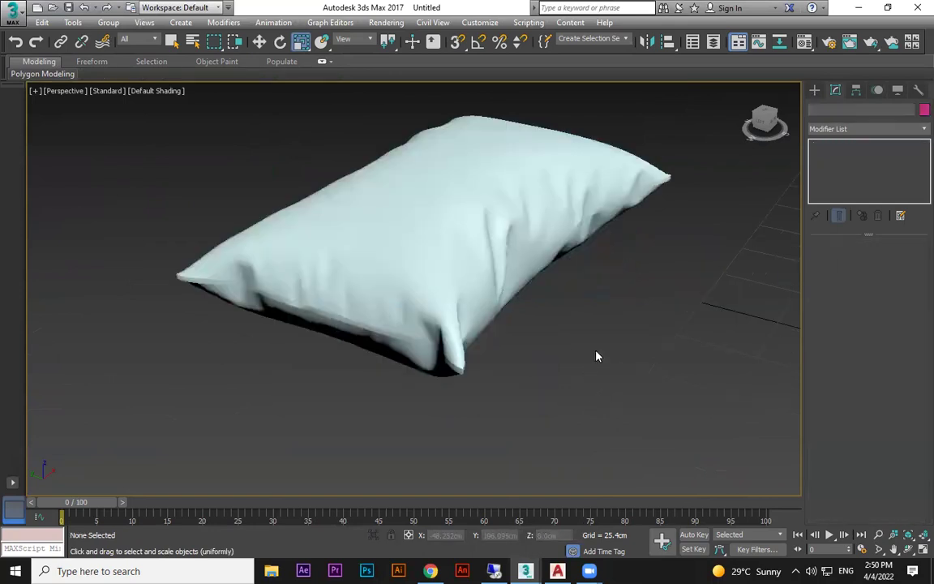
Try a MeshSmooth modifier on the pale pillow copy.
{"action": "scroll", "coordinate": [595, 351], "scroll_direction": "up", "scroll_amount": 3}
{"action": "middle_click_drag", "start_coordinate": [594, 352], "coordinate": [456, 390], "text": "alt"}
{"action": "left_click", "coordinate": [518, 306]}
{"action": "scroll", "coordinate": [505, 379], "scroll_direction": "down", "scroll_amount": 3}
{"action": "middle_click_drag", "start_coordinate": [597, 379], "coordinate": [417, 380]}
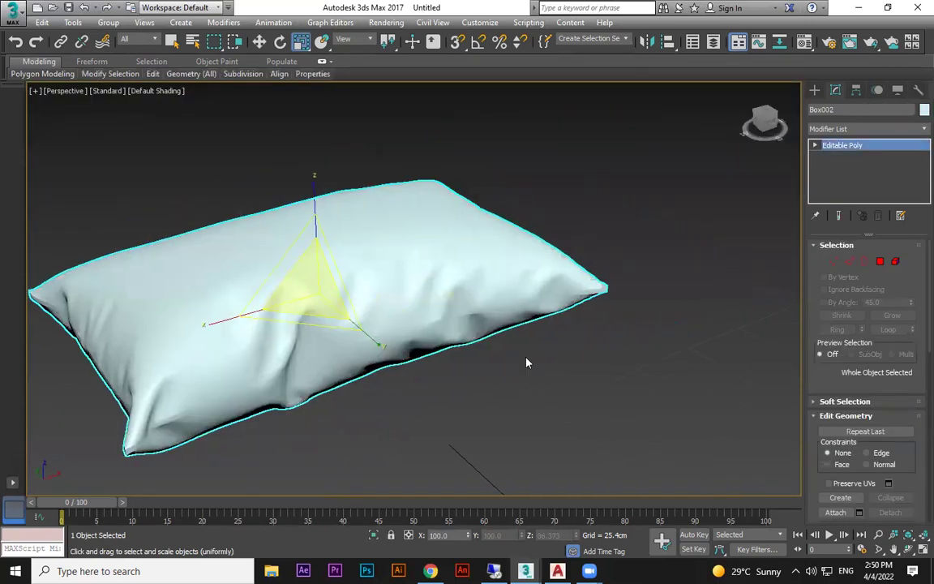
{"action": "left_click", "coordinate": [916, 130]}
{"action": "scroll", "coordinate": [839, 174], "scroll_direction": "down", "scroll_amount": 18}
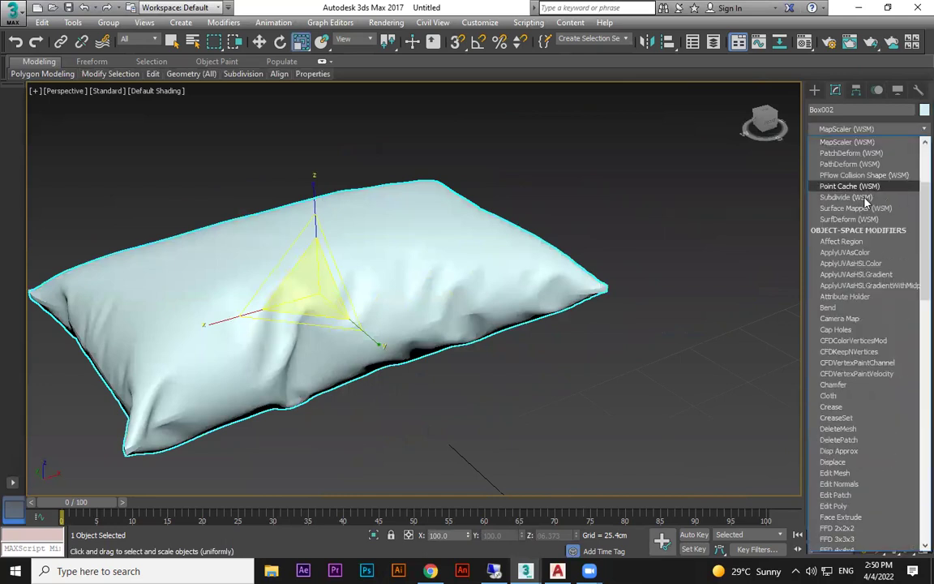
{"action": "left_click", "coordinate": [851, 219]}
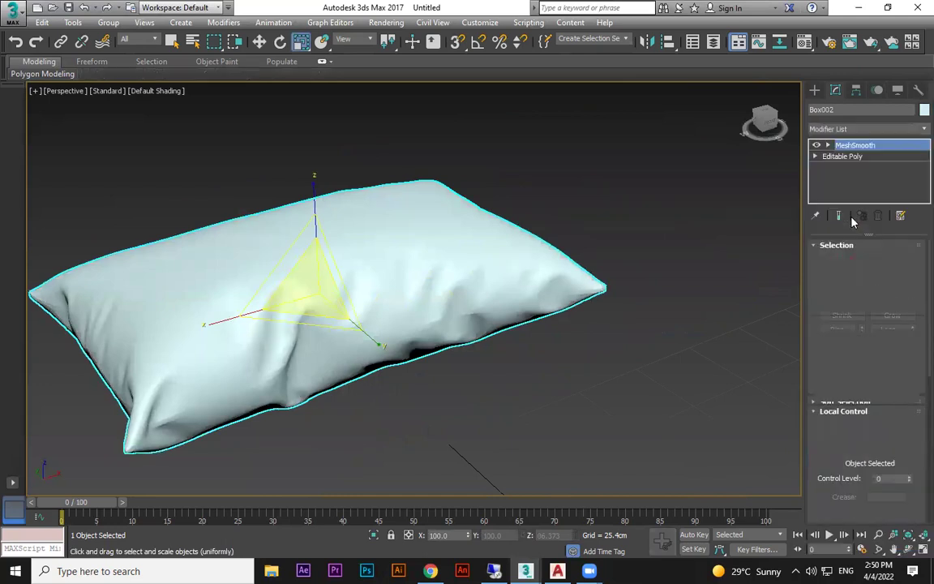
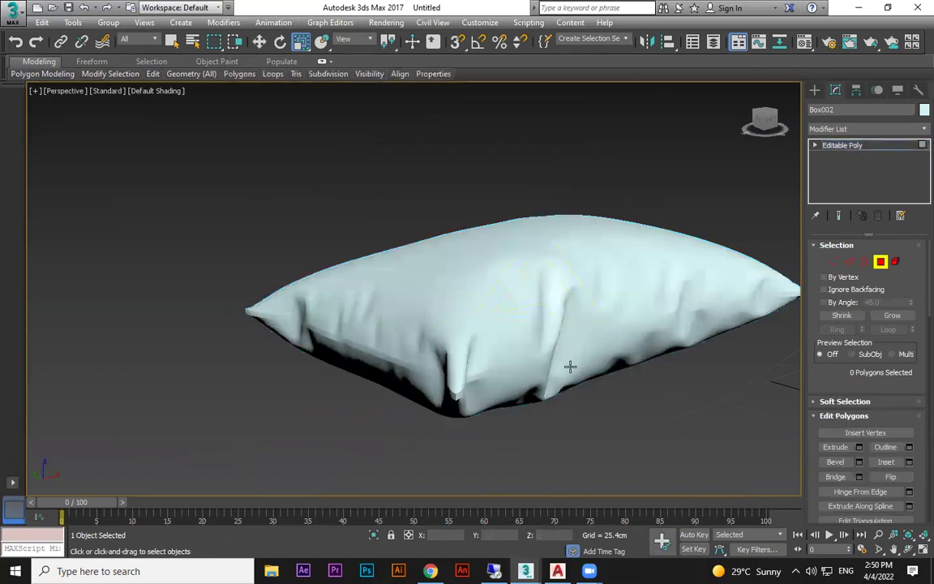
Display edged faces and select the full loop of narrow side polygons running around the pillow's seam.
{"action": "key", "text": "F4"}
{"action": "scroll", "coordinate": [453, 391], "scroll_direction": "up", "scroll_amount": 2}
{"action": "scroll", "coordinate": [453, 391], "scroll_direction": "up", "scroll_amount": 2}
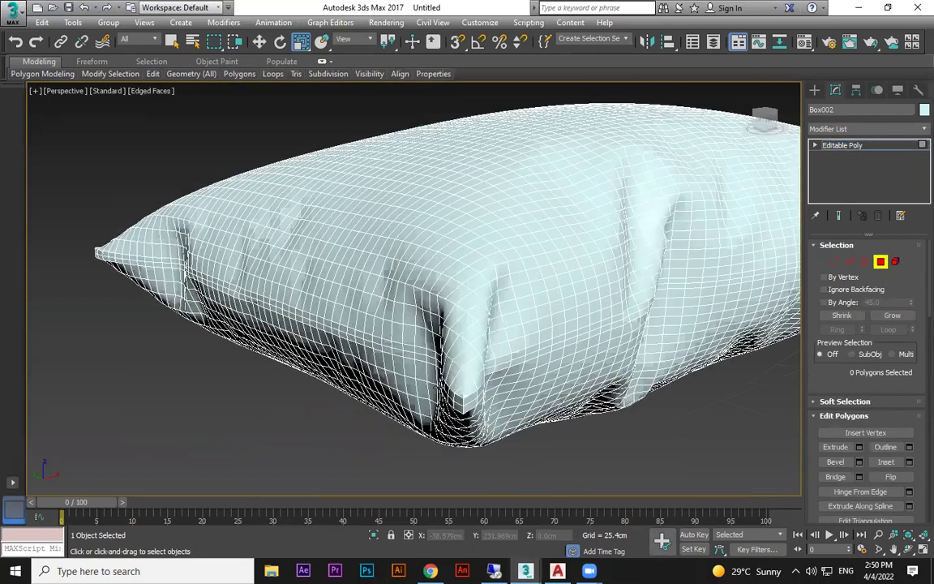
{"action": "middle_click_drag", "start_coordinate": [510, 385], "coordinate": [523, 364], "text": "alt"}
{"action": "left_click", "coordinate": [483, 348]}
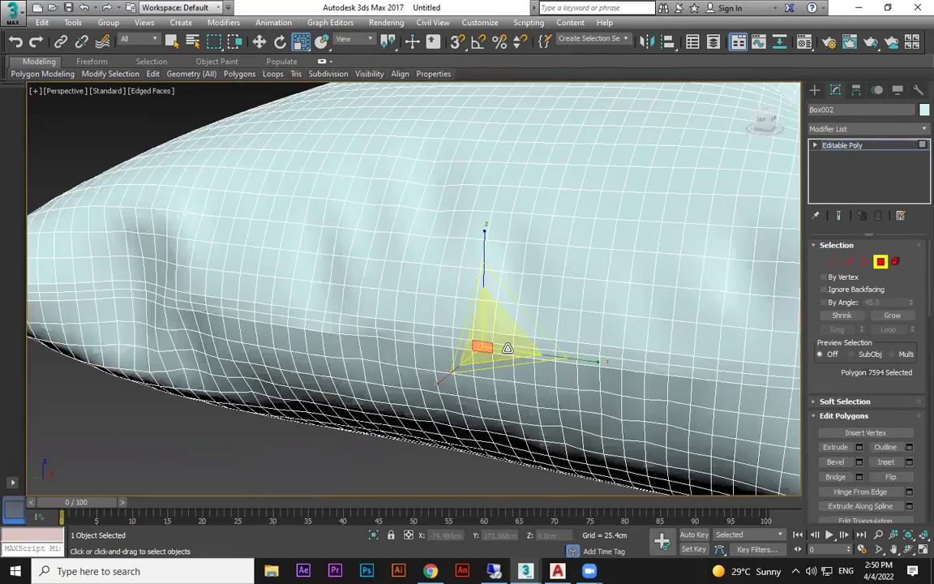
{"action": "key", "text": "q"}
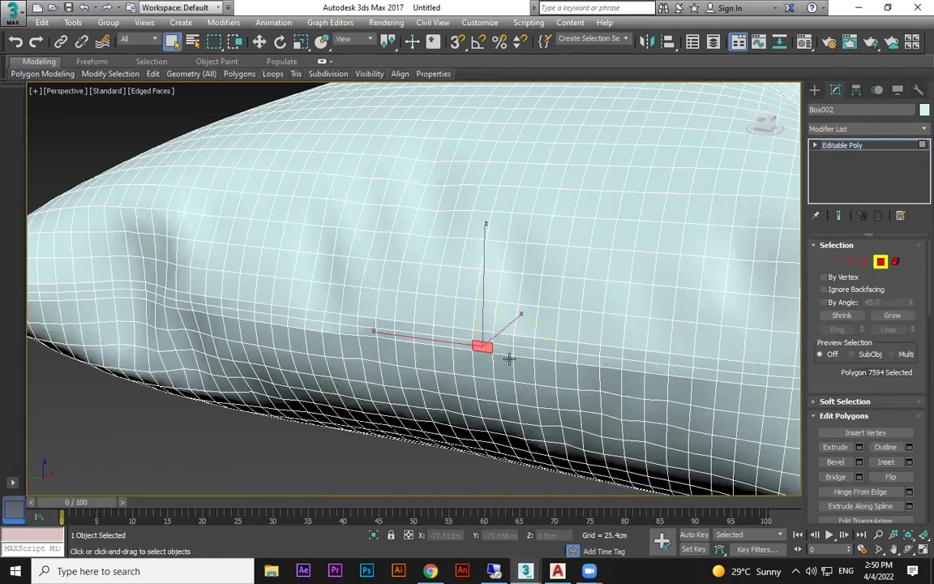
{"action": "left_click", "coordinate": [504, 352], "text": "shift"}
{"action": "scroll", "coordinate": [622, 383], "scroll_direction": "down", "scroll_amount": 3}
{"action": "middle_click_drag", "start_coordinate": [690, 391], "coordinate": [527, 358], "text": "alt"}
{"action": "middle_click_drag", "start_coordinate": [746, 341], "coordinate": [630, 327], "text": "alt"}
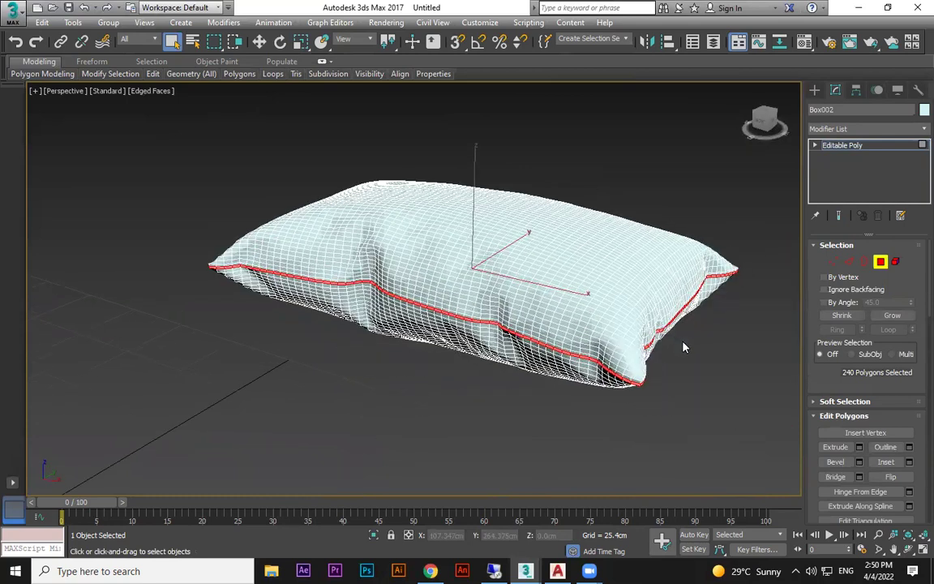
Remove the polygons along one short end of the pillow from the seam selection, working in the top view.
{"action": "key", "text": "t"}
{"action": "middle_click_drag", "start_coordinate": [507, 296], "coordinate": [535, 487]}
{"action": "scroll", "coordinate": [521, 259], "scroll_direction": "up", "scroll_amount": 6}
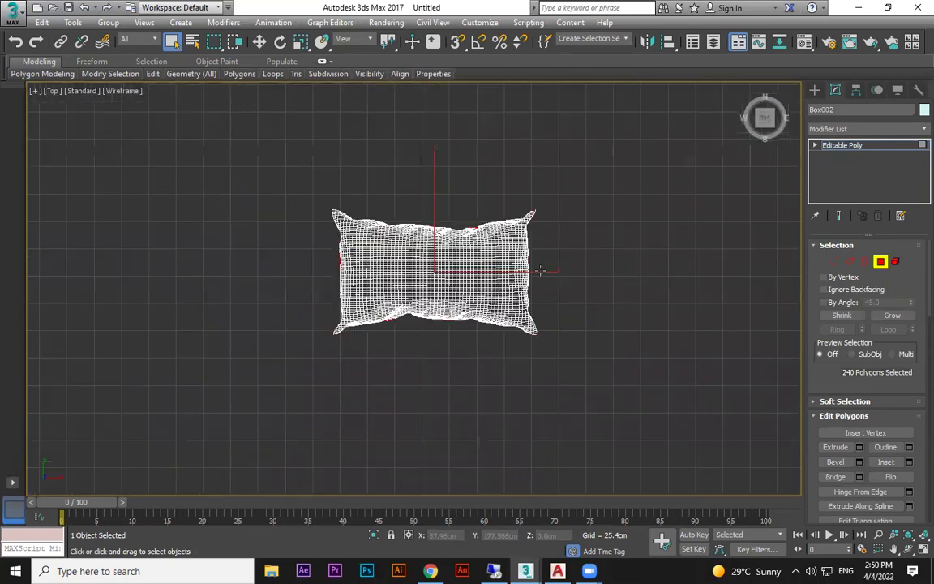
{"action": "left_click_drag", "start_coordinate": [525, 319], "coordinate": [521, 374]}
{"action": "left_click_drag", "start_coordinate": [535, 413], "coordinate": [534, 413]}
{"action": "left_click_drag", "start_coordinate": [555, 367], "coordinate": [511, 391]}
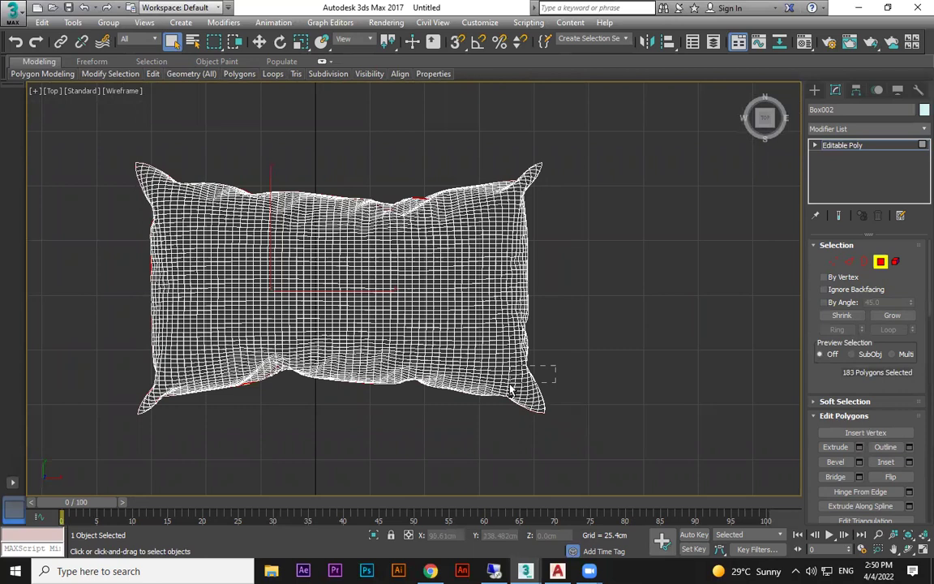
Deselect the stray seam polygons left near the corners of the excluded short end in the perspective view.
{"action": "key", "text": "p"}
{"action": "mouse_move", "coordinate": [560, 383]}
{"action": "middle_mouse_down", "text": "alt"}
{"action": "mouse_move", "coordinate": [575, 399]}
{"action": "mouse_move", "coordinate": [651, 396]}
{"action": "mouse_move", "coordinate": [735, 354]}
{"action": "middle_mouse_up", "text": "alt"}
{"action": "scroll", "coordinate": [735, 355], "scroll_direction": "up", "scroll_amount": 4}
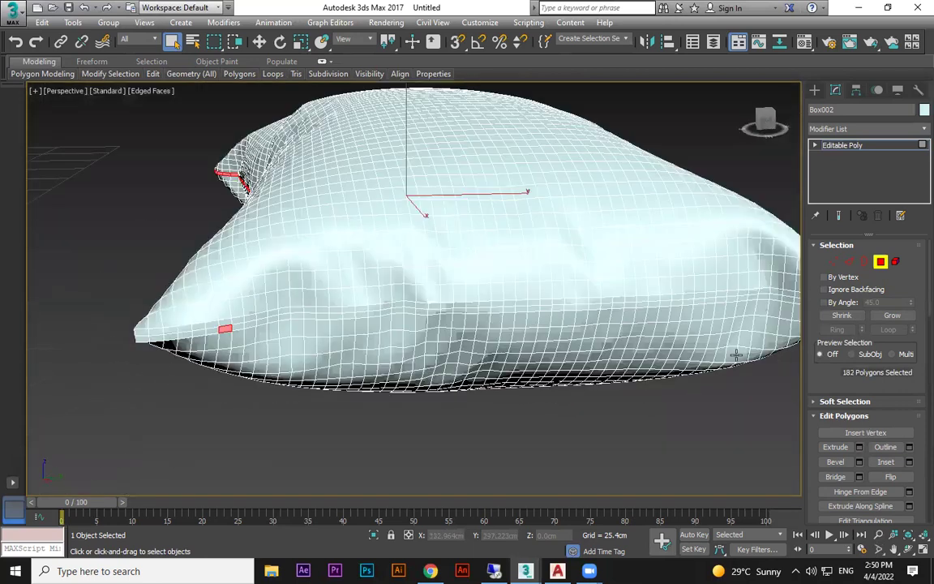
{"action": "middle_click_drag", "start_coordinate": [252, 329], "coordinate": [287, 340], "text": "alt"}
{"action": "middle_click_drag", "start_coordinate": [272, 377], "coordinate": [382, 403], "text": "alt"}
{"action": "middle_click_drag", "start_coordinate": [374, 333], "coordinate": [252, 441], "text": "alt"}
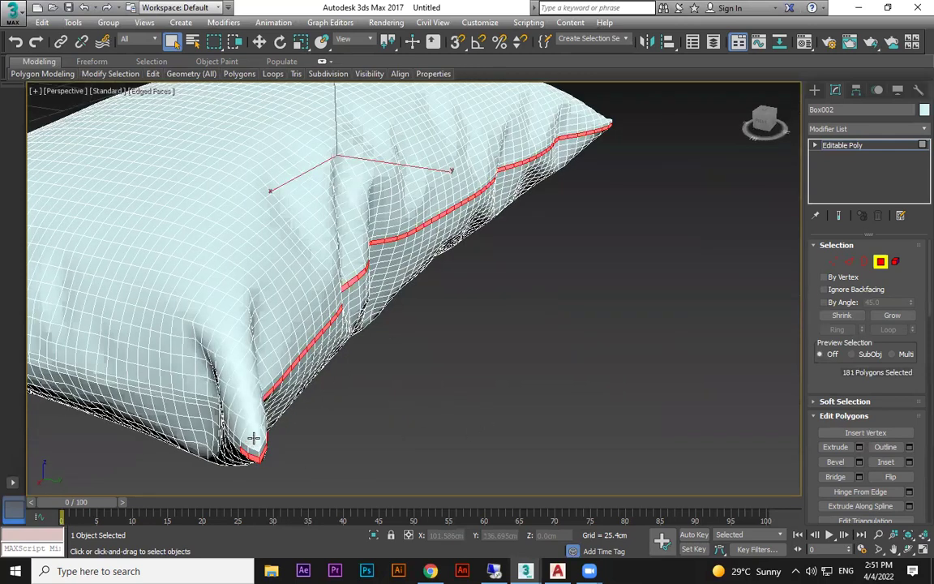
{"action": "middle_click_drag", "start_coordinate": [352, 448], "coordinate": [308, 423], "text": "alt"}
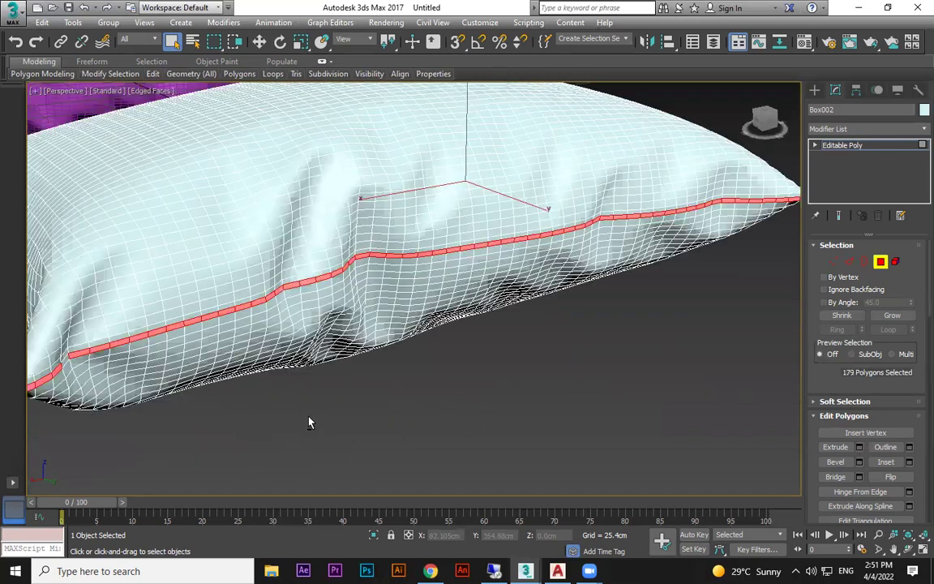
{"action": "scroll", "coordinate": [386, 380], "scroll_direction": "down", "scroll_amount": 4}
{"action": "middle_click_drag", "start_coordinate": [529, 365], "coordinate": [405, 366], "text": "alt"}
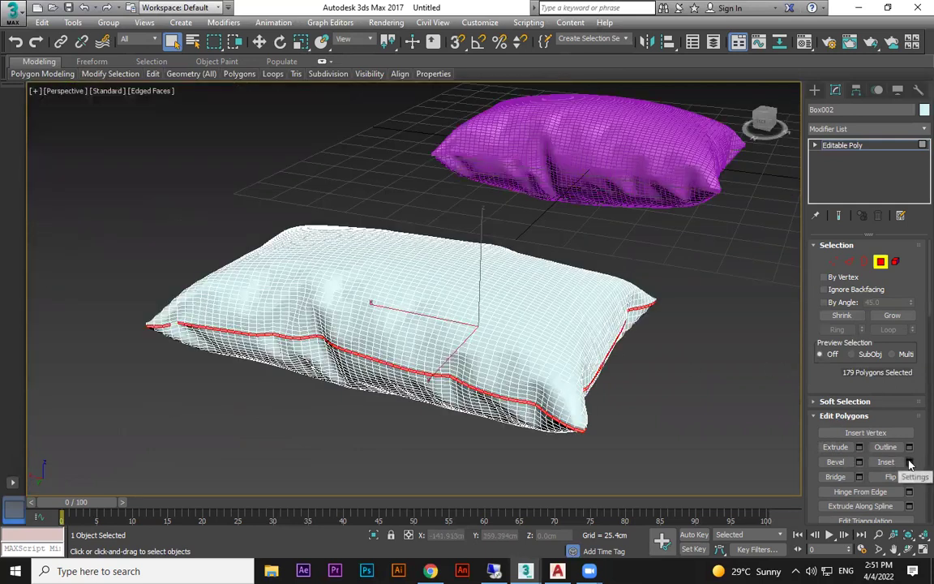
Inset the selected seam polygons as a group by 0.353 cm.
{"action": "left_click", "coordinate": [910, 461]}
{"action": "scroll", "coordinate": [434, 330], "scroll_direction": "up", "scroll_amount": 3}
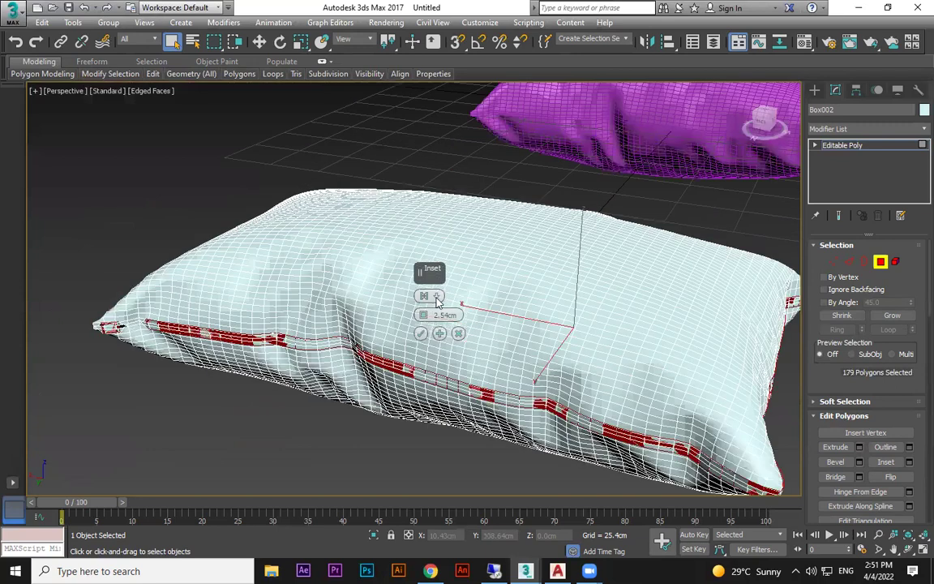
{"action": "left_click", "coordinate": [436, 297]}
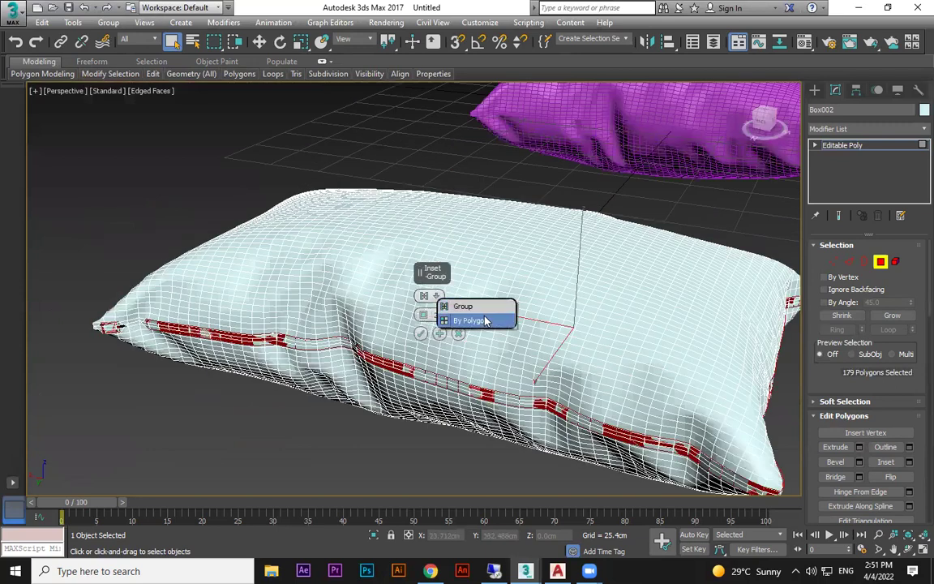
{"action": "left_click", "coordinate": [470, 309]}
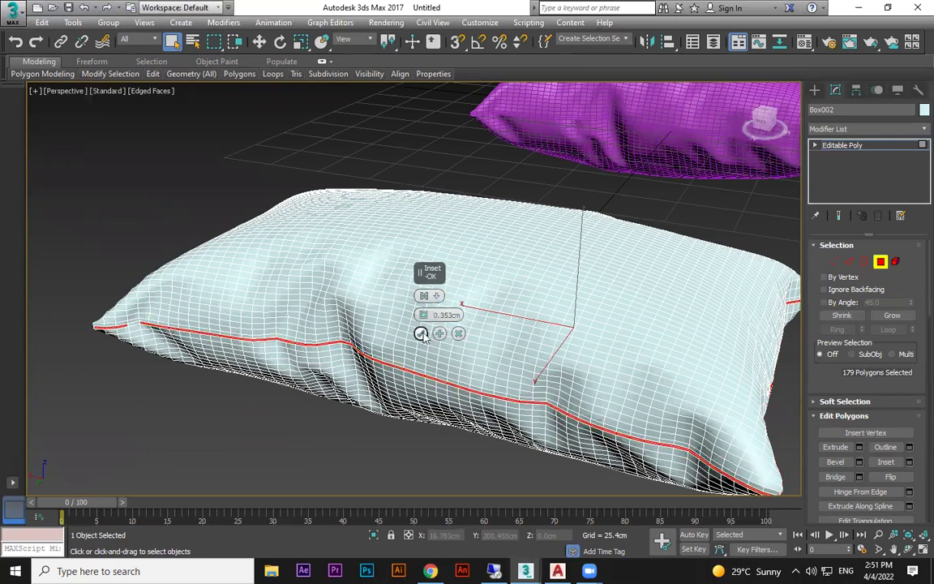
{"action": "left_click", "coordinate": [420, 334]}
Try extruding the inset seam strip along local normals by about 0.587 cm, cancel it and undo the inset.
{"action": "left_click", "coordinate": [860, 447]}
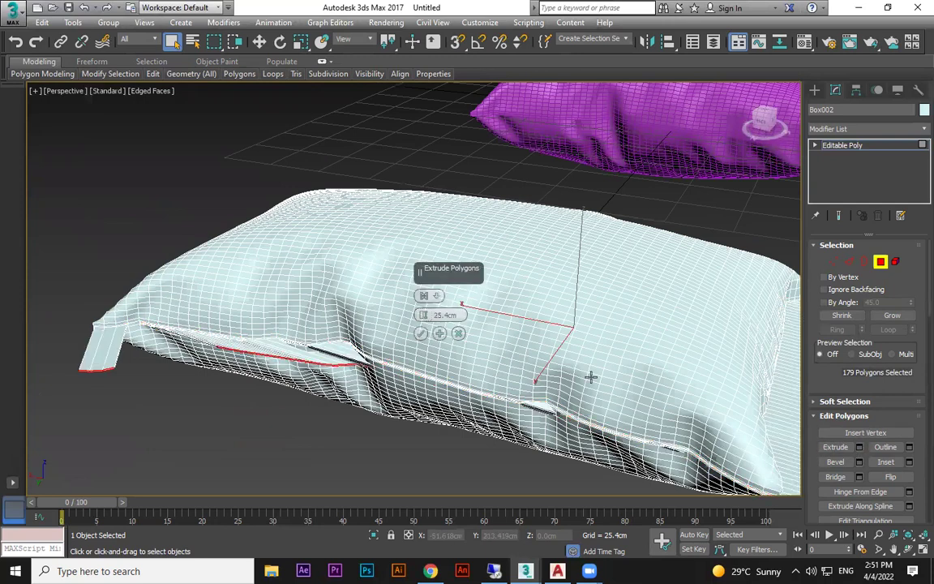
{"action": "left_click", "coordinate": [437, 297]}
{"action": "left_click", "coordinate": [472, 325]}
{"action": "left_click_drag", "start_coordinate": [424, 316], "coordinate": [432, 363]}
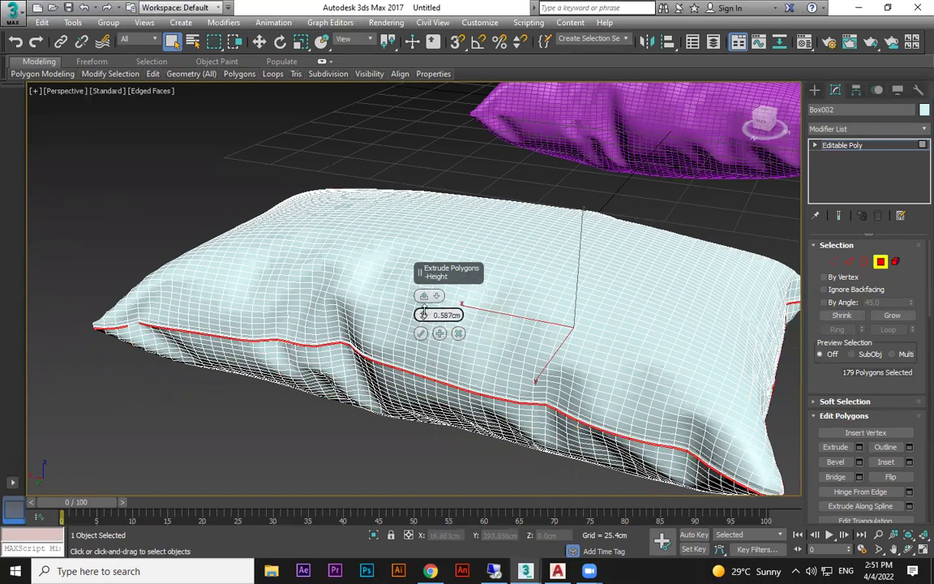
{"action": "left_click", "coordinate": [459, 334]}
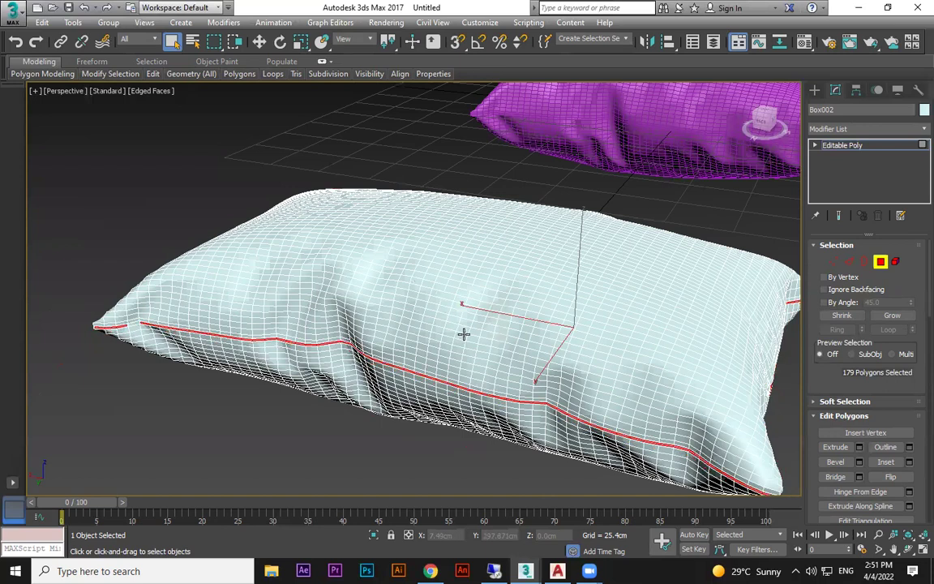
{"action": "key", "text": "ctrl+z"}
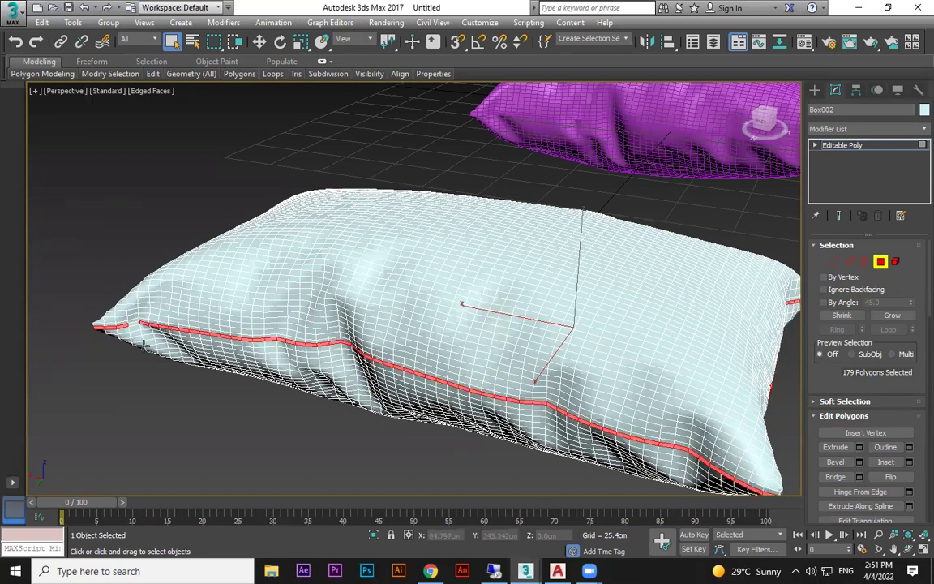
Add the missing polygons near the pillow corner to the selection so the seam strip is continuous.
{"action": "middle_click_drag", "start_coordinate": [162, 354], "coordinate": [200, 369]}
{"action": "scroll", "coordinate": [154, 336], "scroll_direction": "up", "scroll_amount": 5}
{"action": "middle_click_drag", "start_coordinate": [154, 335], "coordinate": [568, 303]}
{"action": "scroll", "coordinate": [296, 310], "scroll_direction": "up", "scroll_amount": 2}
{"action": "left_click", "coordinate": [346, 309], "text": "ctrl"}
{"action": "scroll", "coordinate": [350, 336], "scroll_direction": "down", "scroll_amount": 5}
{"action": "middle_click_drag", "start_coordinate": [650, 311], "coordinate": [501, 311], "text": "alt"}
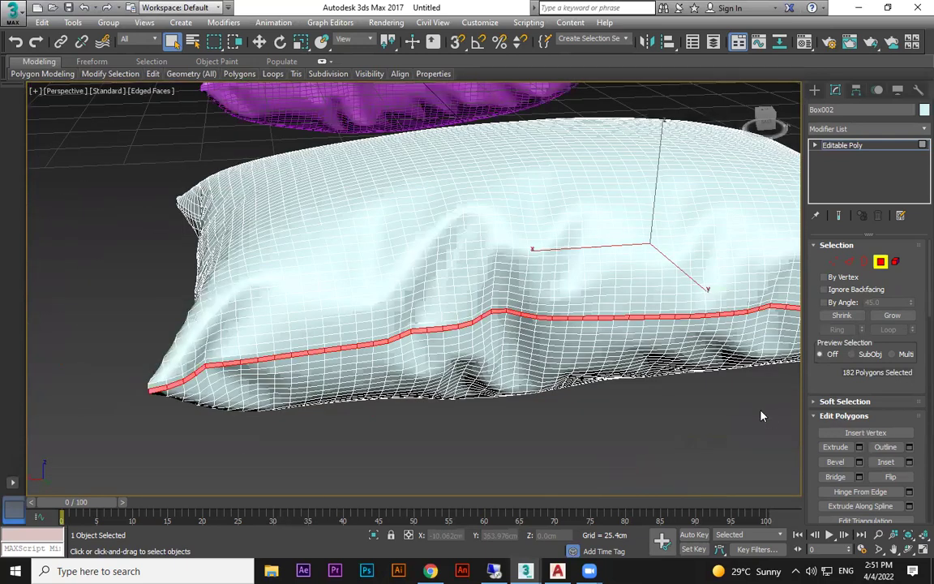
Inset the continuous seam strip slightly as a group, starting from an amount of zero.
{"action": "right_click", "coordinate": [424, 316]}
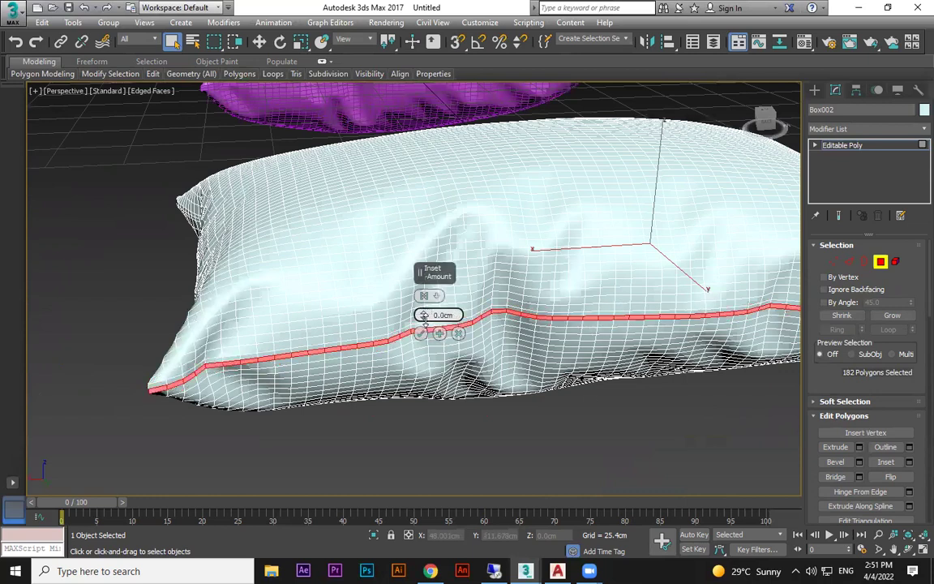
{"action": "left_click_drag", "start_coordinate": [422, 314], "coordinate": [421, 315]}
{"action": "left_click", "coordinate": [420, 333]}
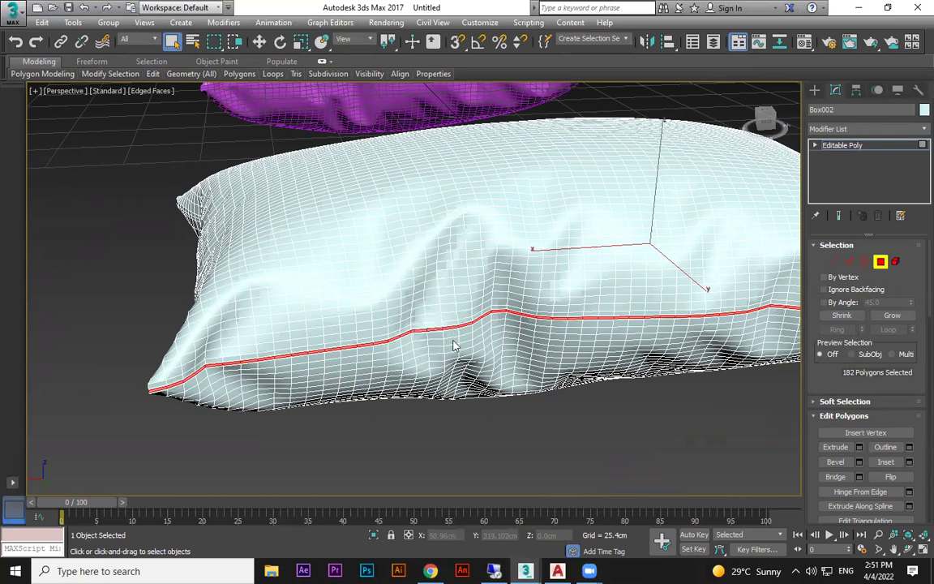
Extrude the inset seam strip along local normals by about 0.333 cm, leave polygon editing and deselect the pillow.
{"action": "left_click", "coordinate": [859, 447]}
{"action": "left_click", "coordinate": [423, 295]}
{"action": "left_click", "coordinate": [475, 318]}
{"action": "left_click_drag", "start_coordinate": [423, 314], "coordinate": [430, 358]}
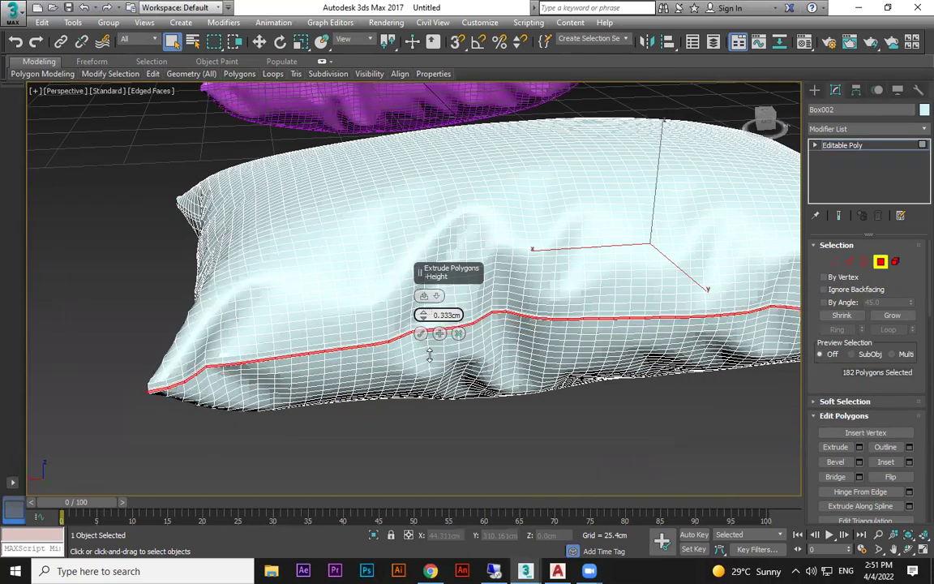
{"action": "left_click", "coordinate": [421, 333]}
{"action": "left_click", "coordinate": [815, 90]}
{"action": "left_click", "coordinate": [652, 398]}
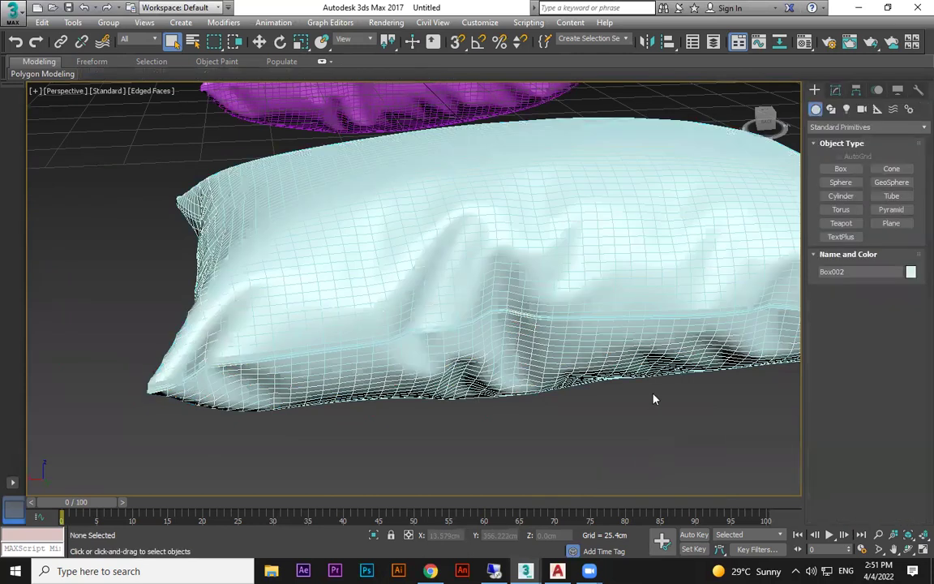
Turn off the edged faces display, compare the shaded pillows and select the pale one.
{"action": "scroll", "coordinate": [650, 405], "scroll_direction": "down", "scroll_amount": 5}
{"action": "key", "text": "F3"}
{"action": "key", "text": "F3"}
{"action": "key", "text": "F3"}
{"action": "key", "text": "F3"}
{"action": "key", "text": "F4"}
{"action": "left_click", "coordinate": [657, 348]}
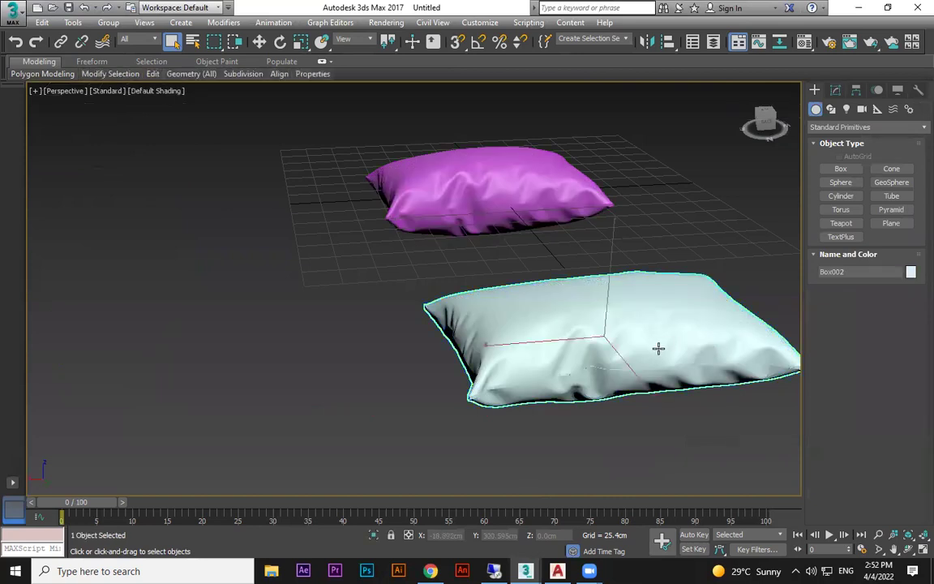
Apply a MeshSmooth modifier with 2 iterations to the pale seamed pillow.
{"action": "middle_click_drag", "start_coordinate": [659, 348], "coordinate": [596, 349]}
{"action": "left_click", "coordinate": [706, 235]}
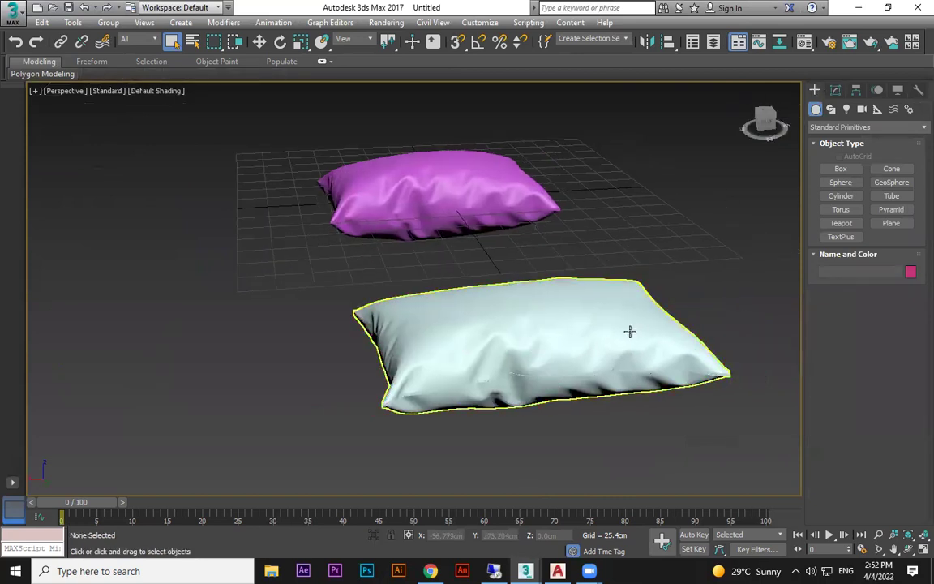
{"action": "key", "text": "w"}
{"action": "left_click", "coordinate": [630, 330]}
{"action": "left_click", "coordinate": [835, 90]}
{"action": "left_click", "coordinate": [916, 130]}
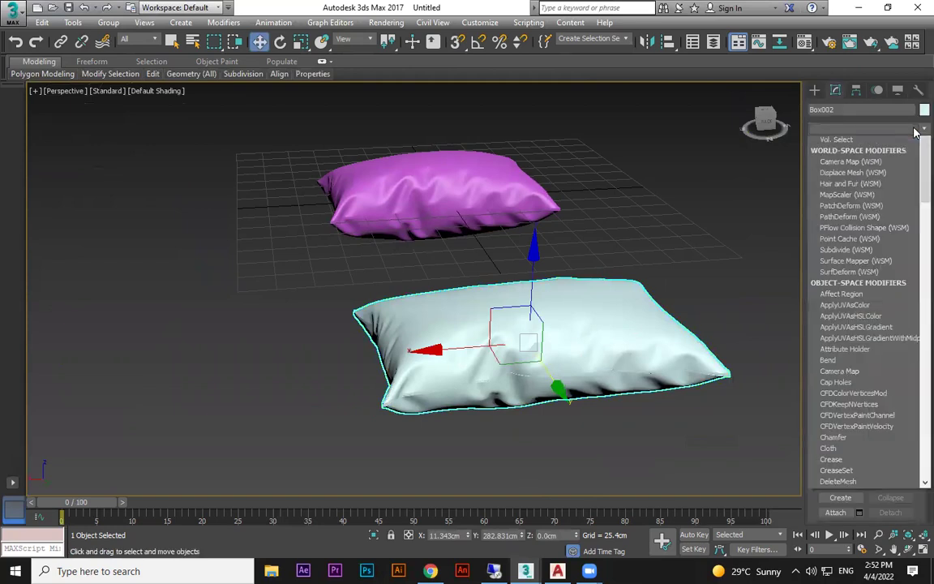
{"action": "scroll", "coordinate": [888, 154], "scroll_direction": "down", "scroll_amount": 10}
{"action": "left_click", "coordinate": [840, 219]}
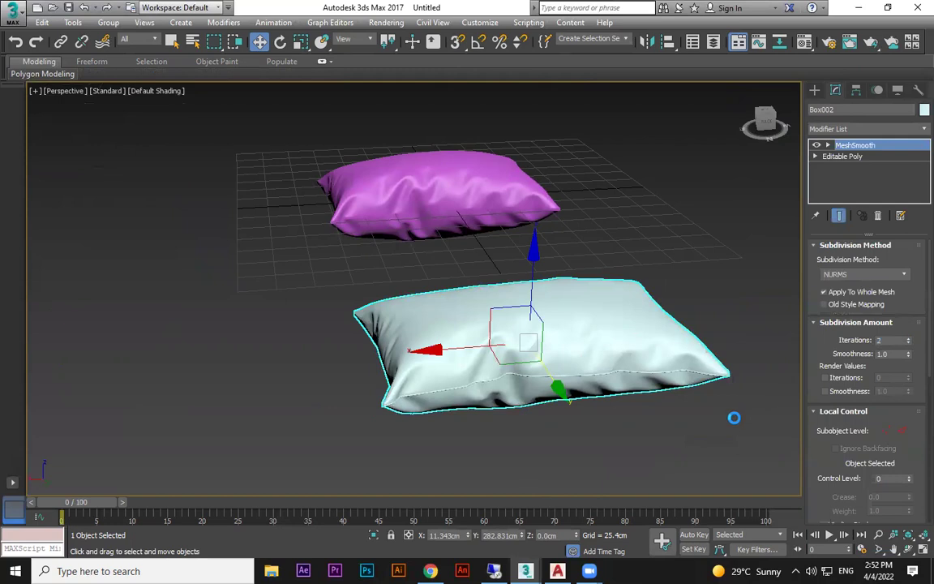
Deselect the pale pillow and inspect its smoothed seam along the front edge and corners.
{"action": "left_click", "coordinate": [674, 426]}
{"action": "middle_click_drag", "start_coordinate": [673, 427], "coordinate": [655, 285], "text": "alt"}
{"action": "scroll", "coordinate": [603, 403], "scroll_direction": "up", "scroll_amount": 5}
{"action": "scroll", "coordinate": [671, 340], "scroll_direction": "down", "scroll_amount": 5}
{"action": "middle_click_drag", "start_coordinate": [621, 321], "coordinate": [589, 329], "text": "alt"}
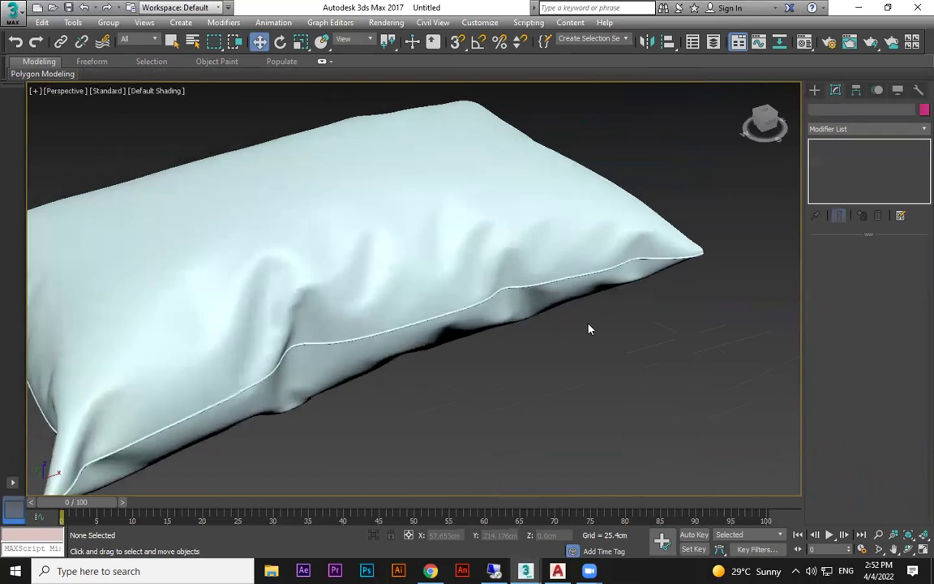
{"action": "scroll", "coordinate": [535, 325], "scroll_direction": "down", "scroll_amount": 3}
{"action": "left_click", "coordinate": [480, 279]}
{"action": "middle_click_drag", "start_coordinate": [545, 377], "coordinate": [432, 377], "text": "alt"}
{"action": "left_click", "coordinate": [523, 377]}
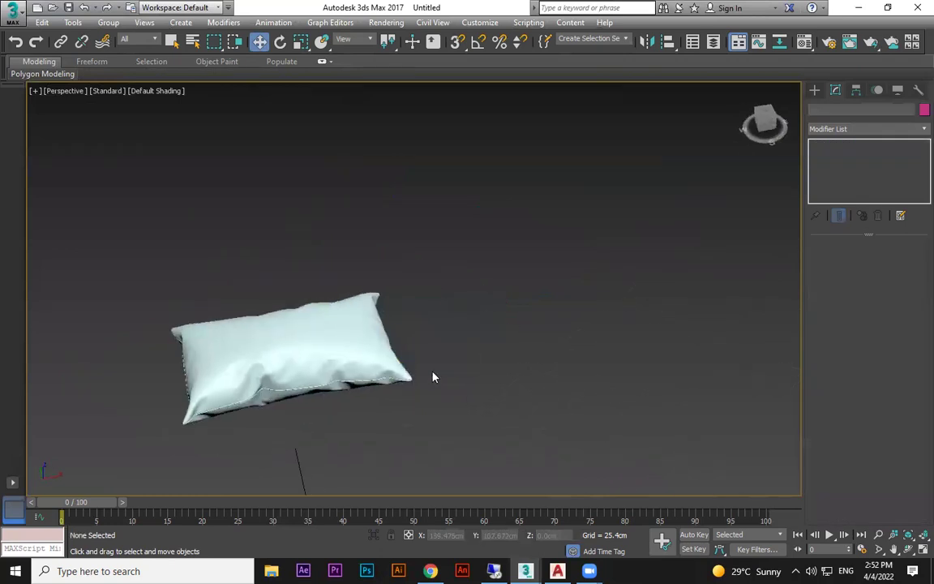
Clone the smoothed pale pillow beside the original along the X axis.
{"action": "left_click", "coordinate": [346, 351]}
{"action": "left_click_drag", "start_coordinate": [395, 338], "coordinate": [607, 302], "text": "shift"}
{"action": "left_click", "coordinate": [470, 338]}
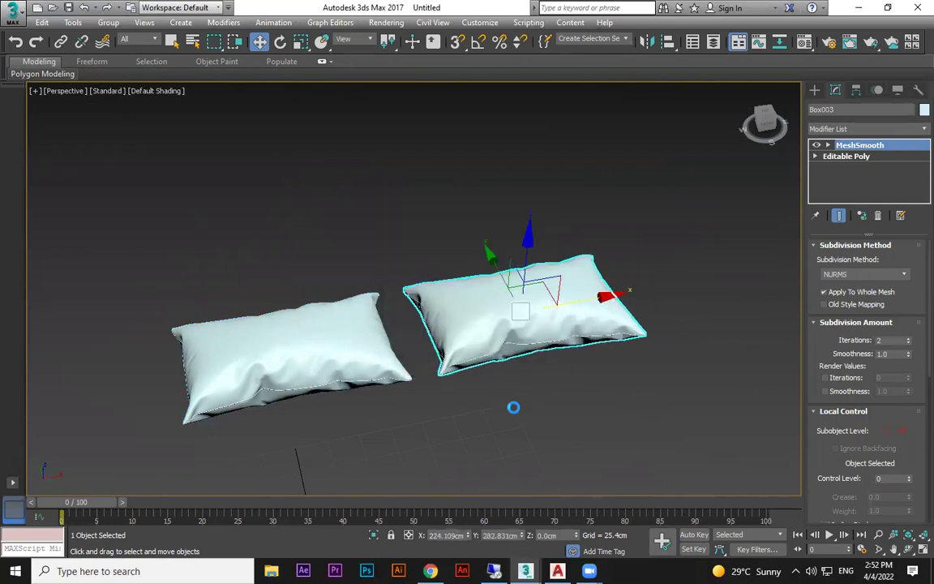
Delete the purple pillow from the scene.
{"action": "left_click", "coordinate": [497, 442]}
{"action": "middle_click_drag", "start_coordinate": [496, 442], "coordinate": [525, 425], "text": "alt"}
{"action": "scroll", "coordinate": [526, 421], "scroll_direction": "down", "scroll_amount": 6}
{"action": "left_click_drag", "start_coordinate": [669, 318], "coordinate": [376, 490]}
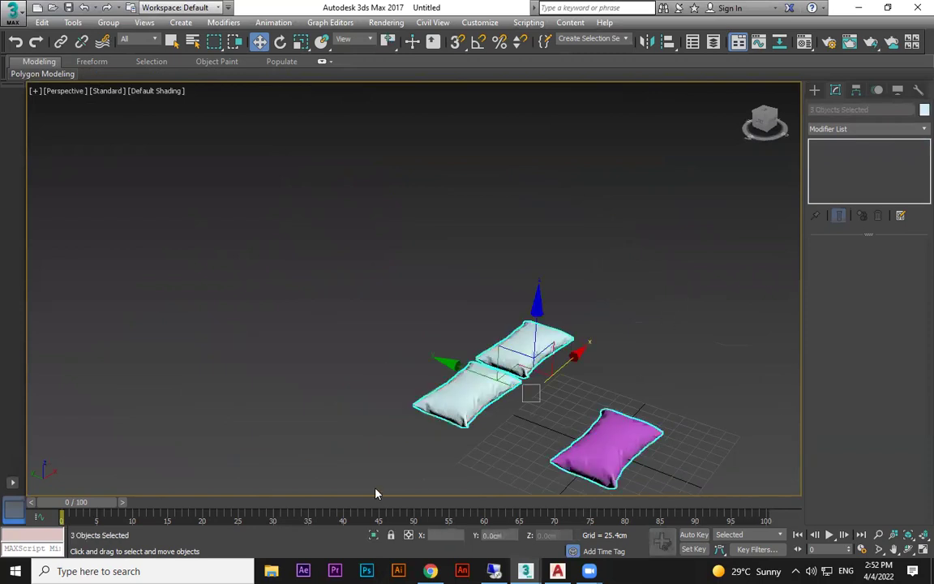
{"action": "left_click", "coordinate": [707, 380]}
{"action": "left_click_drag", "start_coordinate": [658, 412], "coordinate": [599, 460]}
{"action": "key", "text": "Delete"}
{"action": "scroll", "coordinate": [602, 432], "scroll_direction": "up", "scroll_amount": 4}
{"action": "middle_click_drag", "start_coordinate": [602, 431], "coordinate": [434, 324]}
{"action": "scroll", "coordinate": [357, 340], "scroll_direction": "up", "scroll_amount": 3}
{"action": "scroll", "coordinate": [472, 325], "scroll_direction": "down", "scroll_amount": 3}
Delete the cloned pale pillow so that the original seamed pillow remains.
{"action": "left_click", "coordinate": [180, 255]}
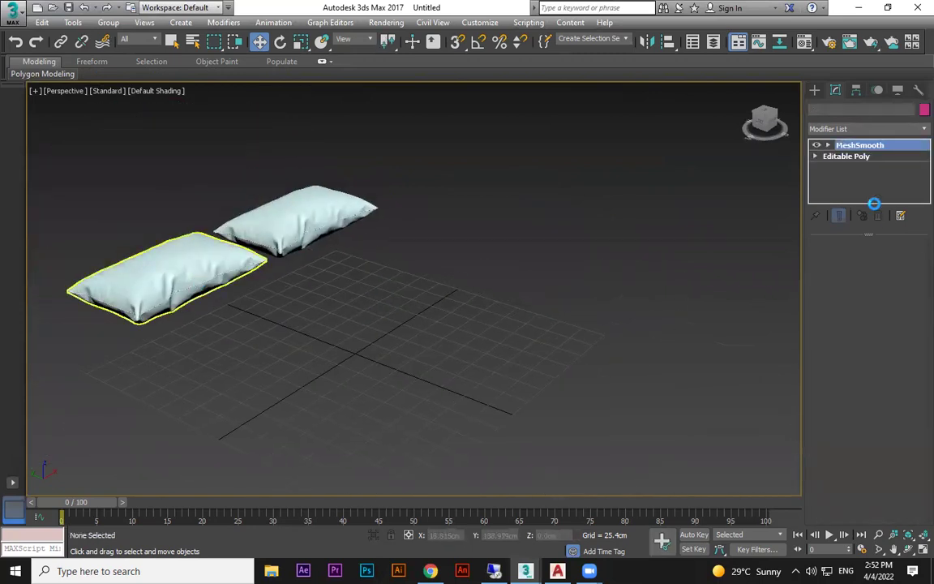
{"action": "left_click", "coordinate": [316, 215]}
{"action": "left_click", "coordinate": [473, 317]}
{"action": "scroll", "coordinate": [473, 318], "scroll_direction": "down", "scroll_amount": 4}
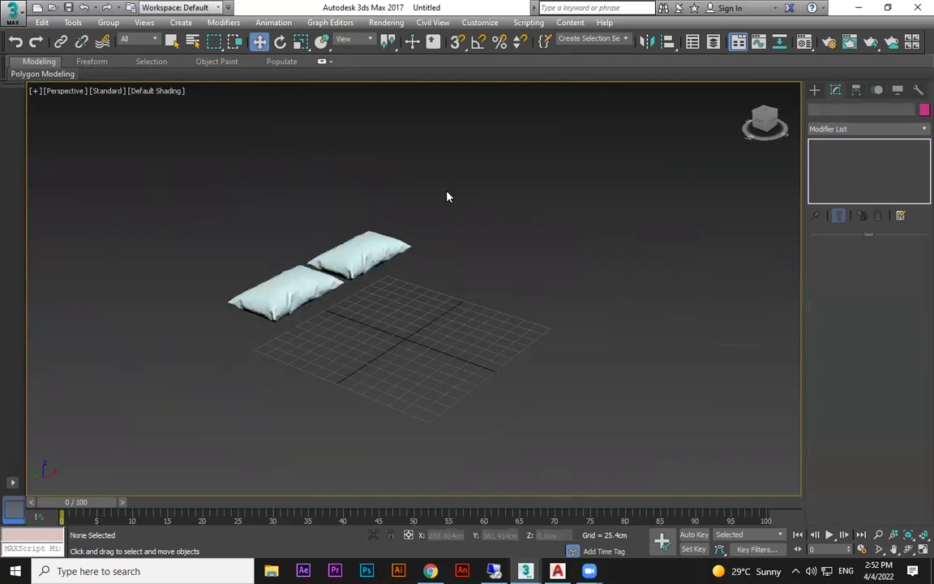
{"action": "left_click_drag", "start_coordinate": [447, 197], "coordinate": [443, 216]}
{"action": "left_click_drag", "start_coordinate": [363, 263], "coordinate": [379, 262]}
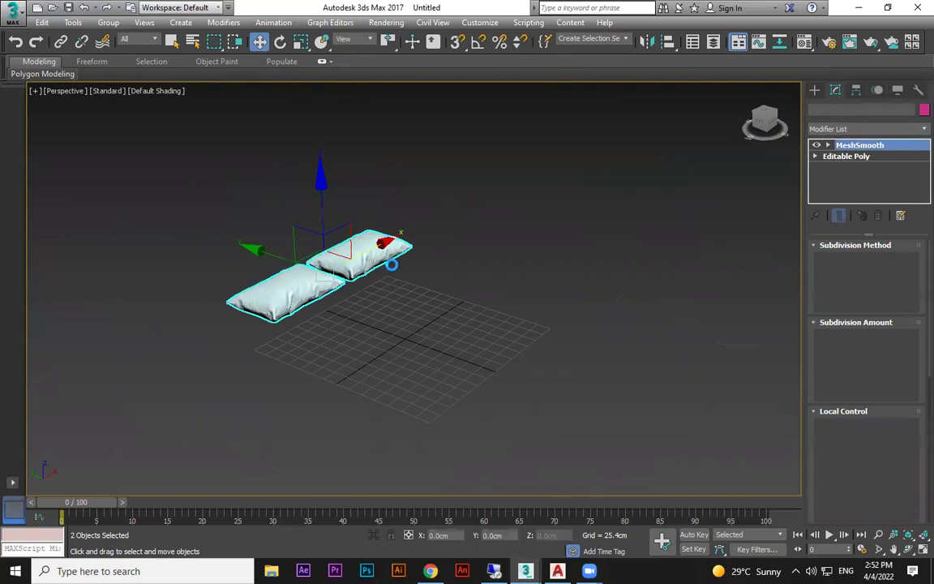
{"action": "left_click", "coordinate": [377, 272]}
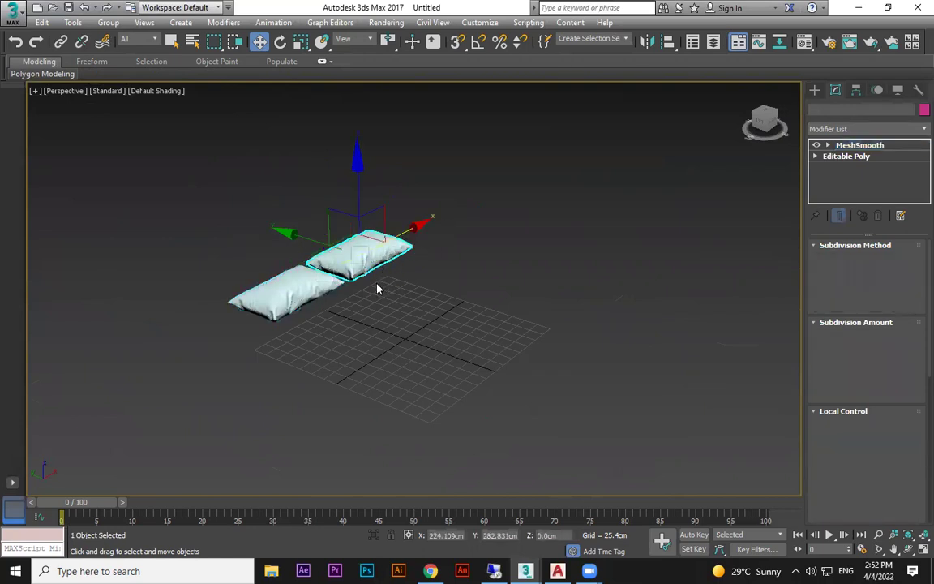
{"action": "key", "text": "Delete"}
Switch object creation from standard primitives to spline shapes.
{"action": "scroll", "coordinate": [316, 260], "scroll_direction": "up", "scroll_amount": 10}
{"action": "middle_click_drag", "start_coordinate": [316, 261], "coordinate": [394, 199]}
{"action": "scroll", "coordinate": [415, 207], "scroll_direction": "down", "scroll_amount": 7}
{"action": "middle_click_drag", "start_coordinate": [543, 221], "coordinate": [269, 277]}
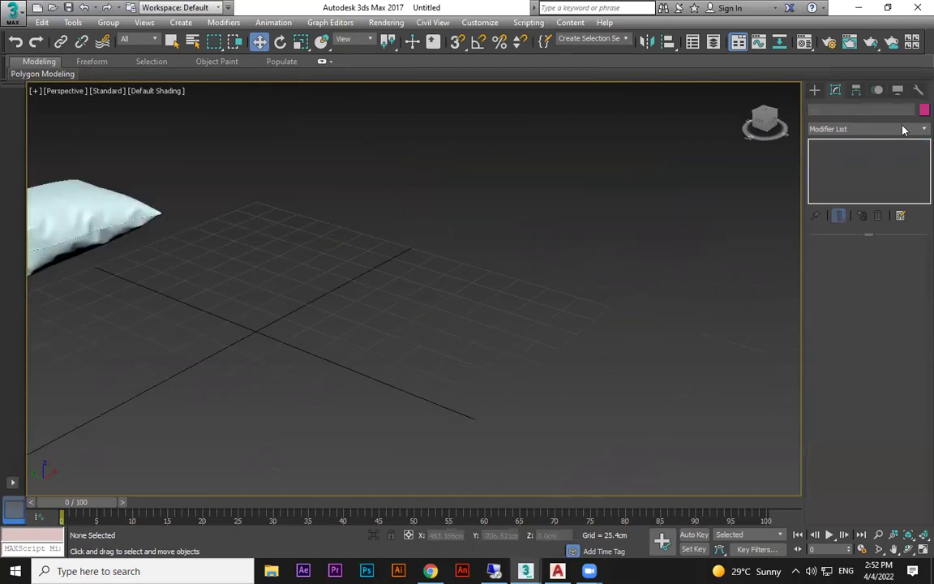
{"action": "left_click", "coordinate": [815, 90]}
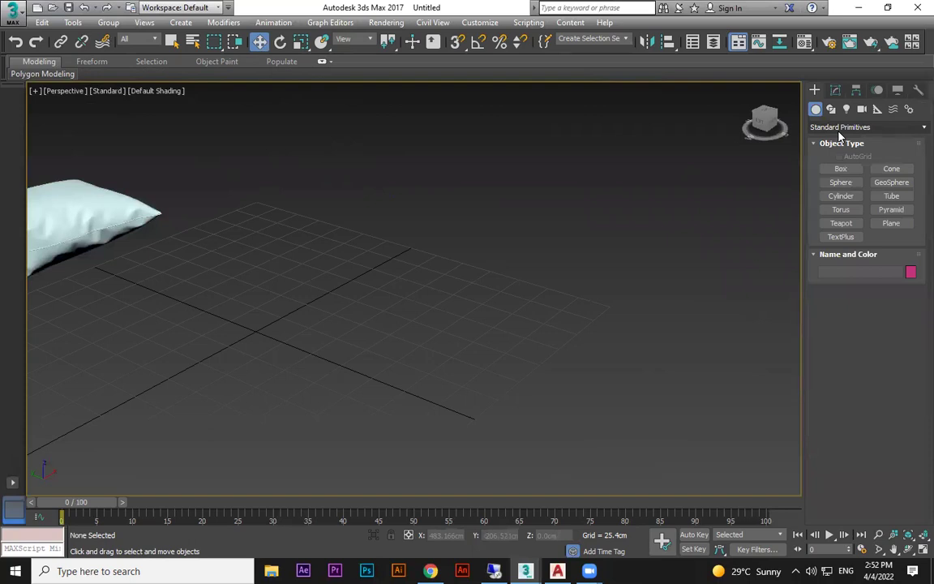
{"action": "left_click", "coordinate": [833, 114]}
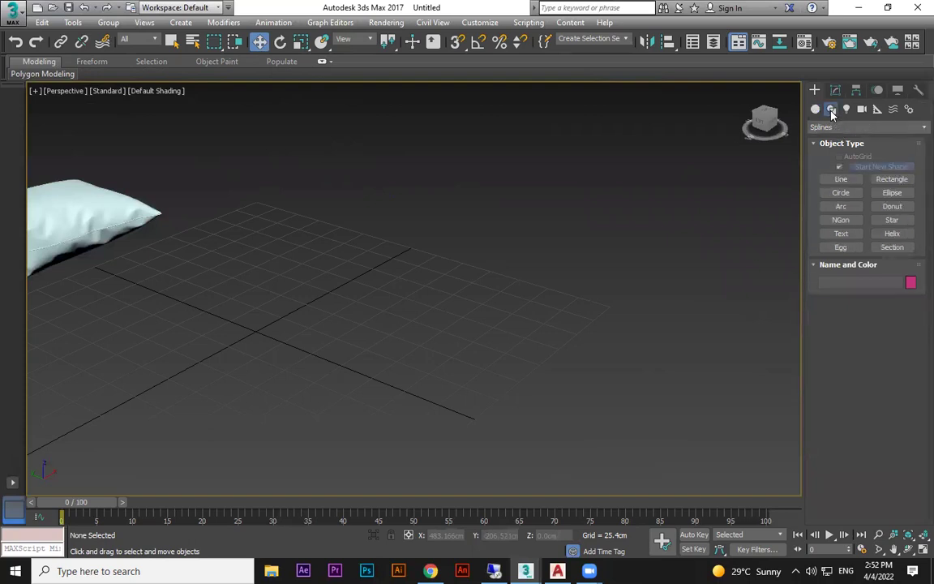
Examine the remaining pillow's surface and seam in both wireframe and shaded display.
{"action": "key", "text": "z"}
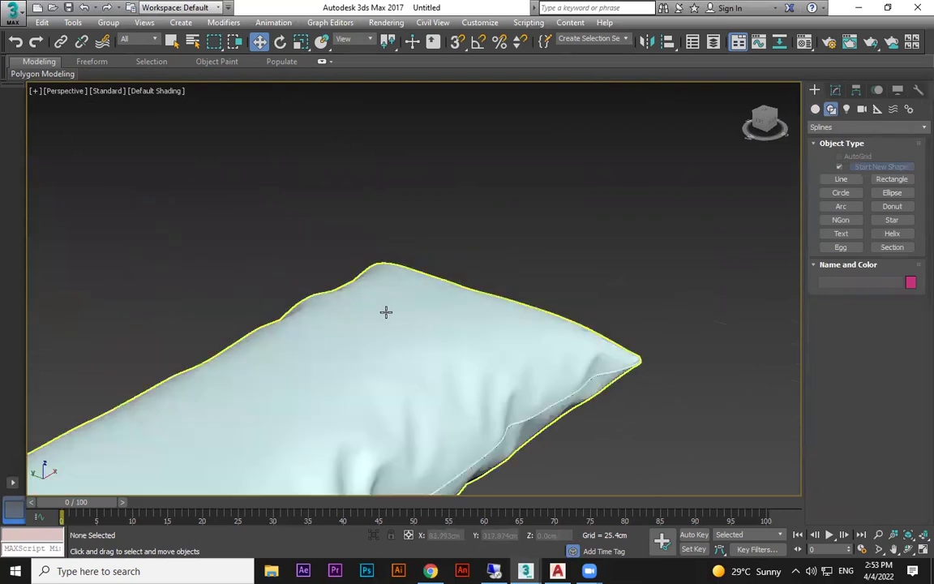
{"action": "key", "text": "F3"}
{"action": "middle_click_drag", "start_coordinate": [457, 345], "coordinate": [416, 353]}
{"action": "key", "text": "F3"}
{"action": "key", "text": "F3"}
{"action": "key", "text": "F3"}
{"action": "scroll", "coordinate": [535, 334], "scroll_direction": "down", "scroll_amount": 3}
{"action": "middle_click_drag", "start_coordinate": [596, 334], "coordinate": [458, 269]}
{"action": "scroll", "coordinate": [474, 269], "scroll_direction": "down", "scroll_amount": 3}
{"action": "middle_click_drag", "start_coordinate": [638, 302], "coordinate": [567, 186]}
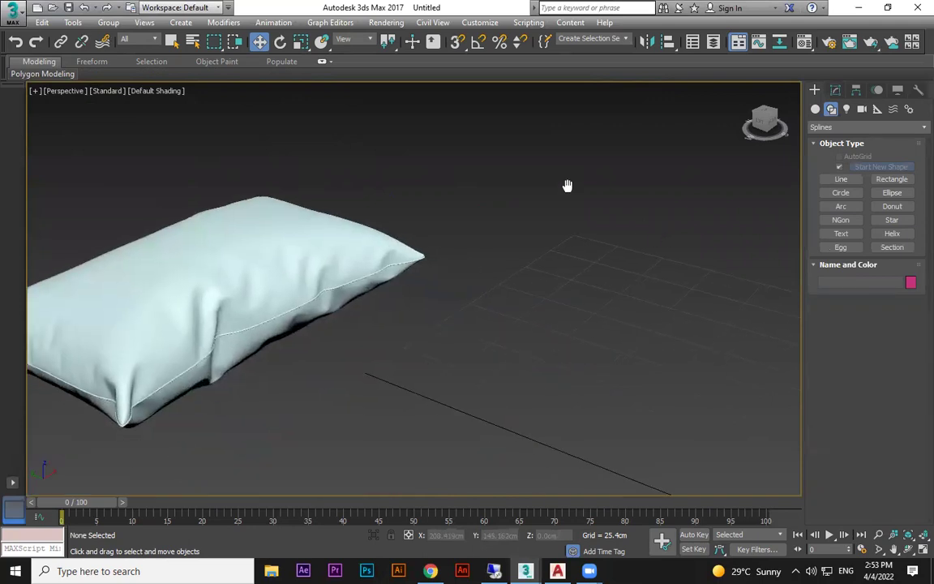
Draw a rectangle spline about 124 cm long and 168 cm wide on the grid beside the pillow.
{"action": "left_click", "coordinate": [892, 178]}
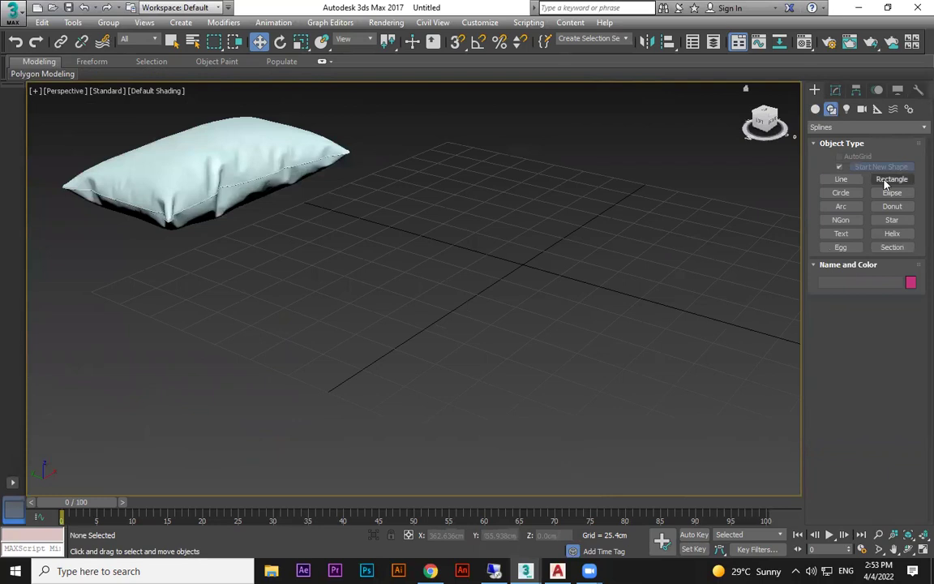
{"action": "left_click_drag", "start_coordinate": [561, 206], "coordinate": [622, 355]}
{"action": "middle_click_drag", "start_coordinate": [674, 292], "coordinate": [636, 318]}
{"action": "key", "text": "w"}
{"action": "middle_click_drag", "start_coordinate": [572, 346], "coordinate": [641, 328], "text": "alt"}
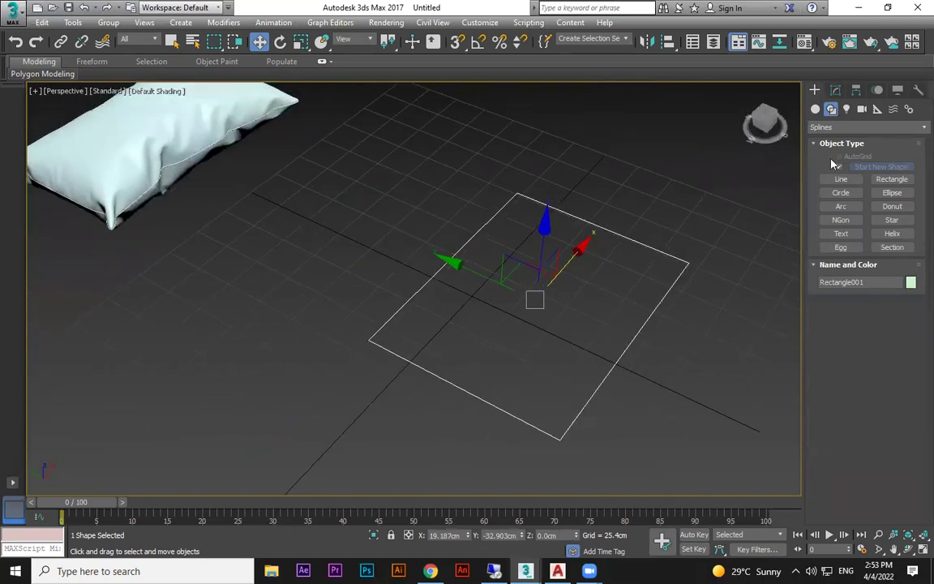
Apply a Garment Maker modifier to the rectangle, checking it in wireframe and shaded display.
{"action": "left_click", "coordinate": [837, 90]}
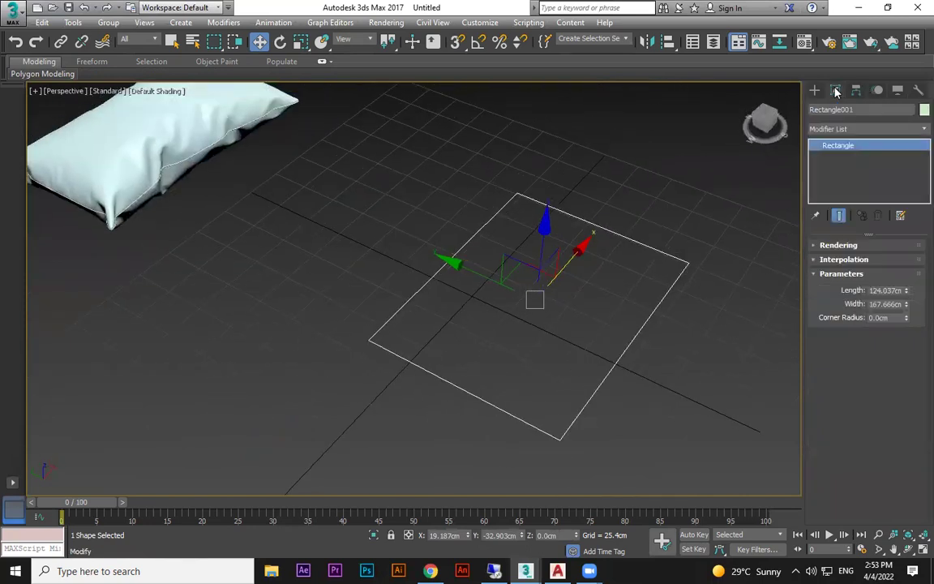
{"action": "left_click", "coordinate": [915, 130]}
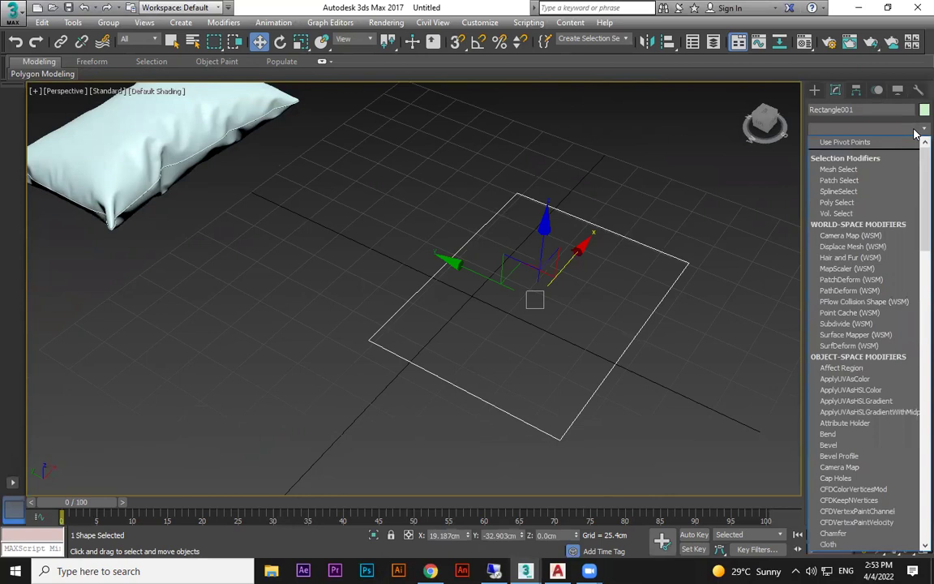
{"action": "key", "text": "g"}
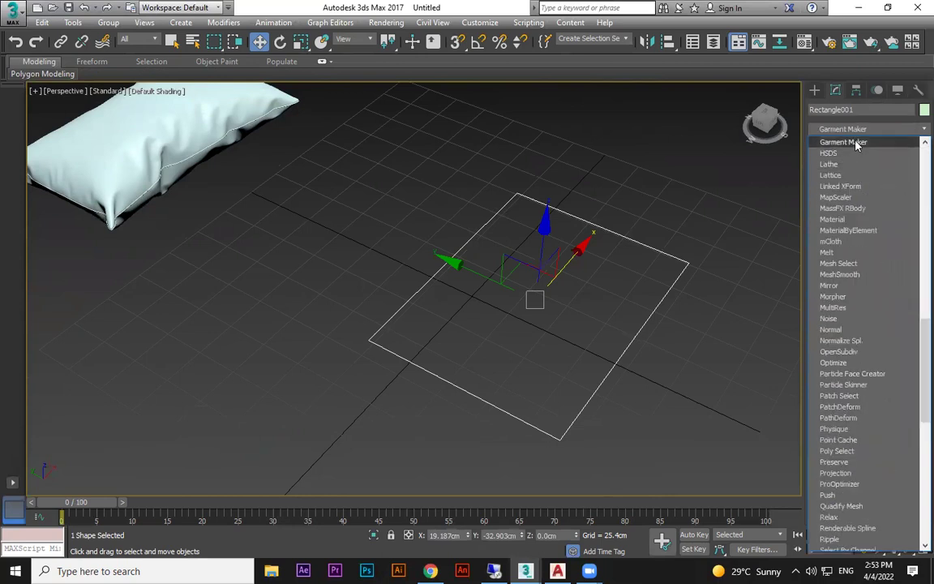
{"action": "left_click", "coordinate": [856, 143]}
{"action": "key", "text": "F3"}
{"action": "key", "text": "F3"}
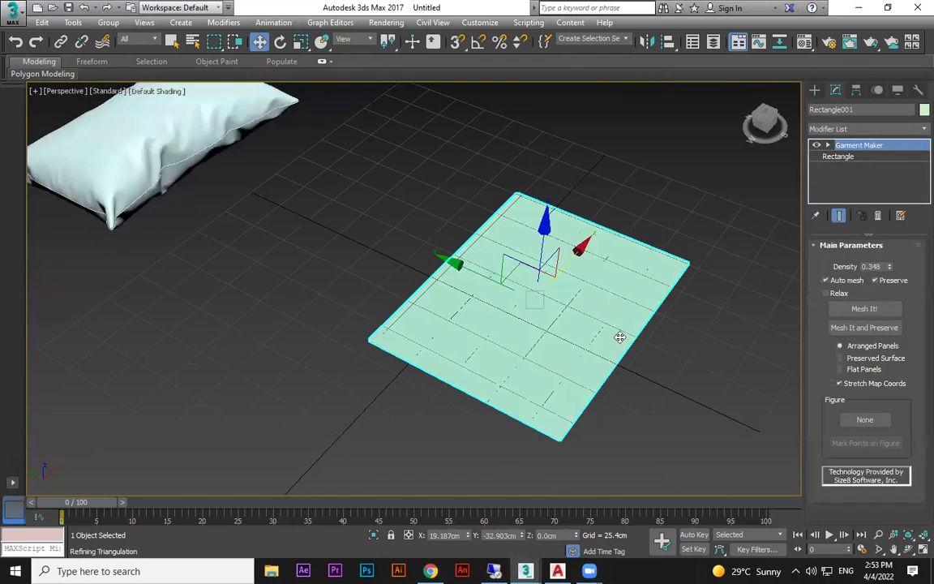
Turn on edged faces and raise the Garment Maker density to 0.566 for a finer panel mesh.
{"action": "key", "text": "F4"}
{"action": "scroll", "coordinate": [619, 336], "scroll_direction": "up", "scroll_amount": 3}
{"action": "scroll", "coordinate": [607, 258], "scroll_direction": "up", "scroll_amount": 3}
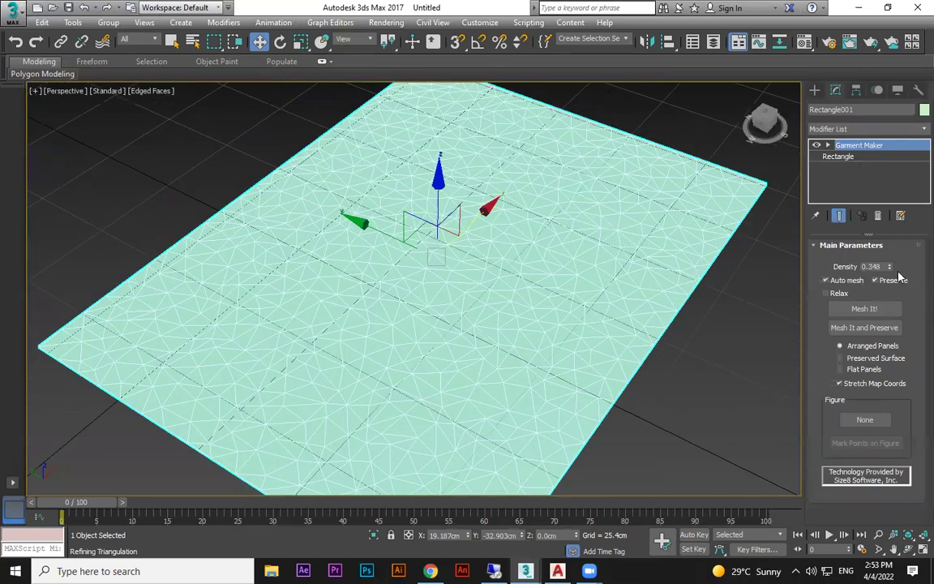
{"action": "left_click_drag", "start_coordinate": [889, 266], "coordinate": [889, 238]}
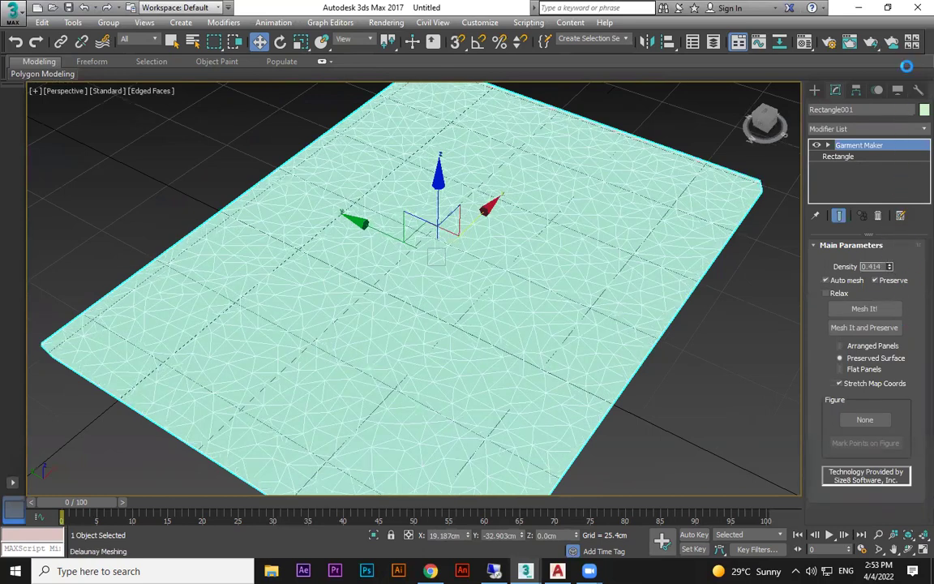
{"action": "left_click_drag", "start_coordinate": [901, 196], "coordinate": [891, 124]}
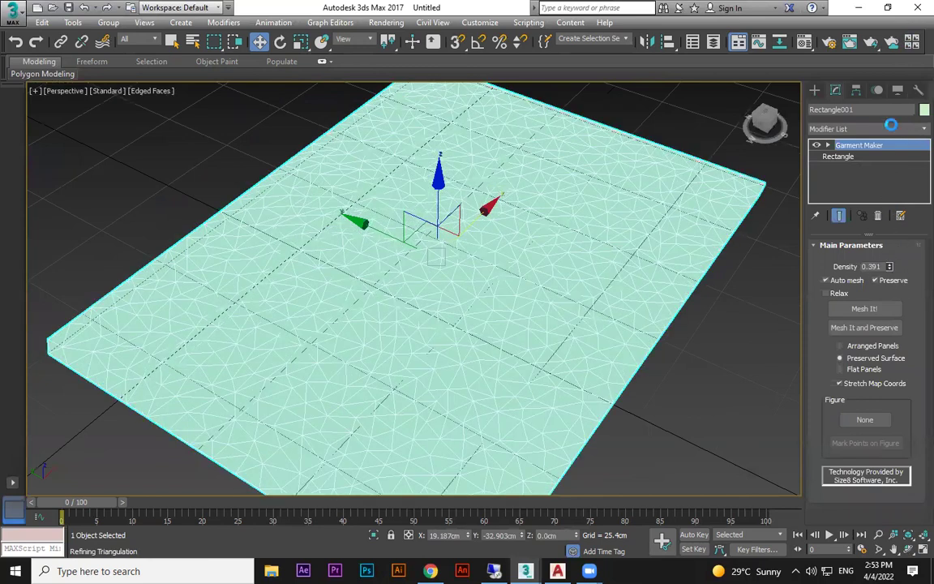
Clone the meshed panel about 1 cm below the original along the Z axis.
{"action": "middle_click_drag", "start_coordinate": [548, 305], "coordinate": [588, 342], "text": "alt"}
{"action": "middle_click_drag", "start_coordinate": [609, 278], "coordinate": [527, 186], "text": "alt"}
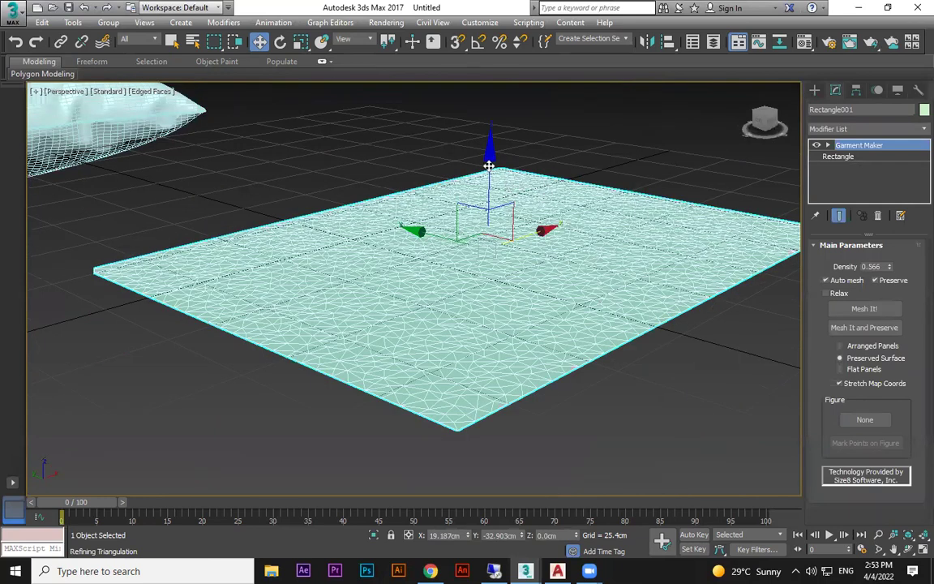
{"action": "left_click_drag", "start_coordinate": [488, 166], "coordinate": [490, 164], "text": "shift"}
{"action": "left_click", "coordinate": [469, 342]}
Inspect the gap between the two stacked panels at their corner in wireframe and shaded display.
{"action": "mouse_move", "coordinate": [581, 368]}
{"action": "middle_mouse_down", "text": "alt"}
{"action": "mouse_move", "coordinate": [650, 347]}
{"action": "mouse_move", "coordinate": [651, 361]}
{"action": "middle_mouse_up", "text": "alt"}
{"action": "middle_click_drag", "start_coordinate": [420, 249], "coordinate": [349, 217]}
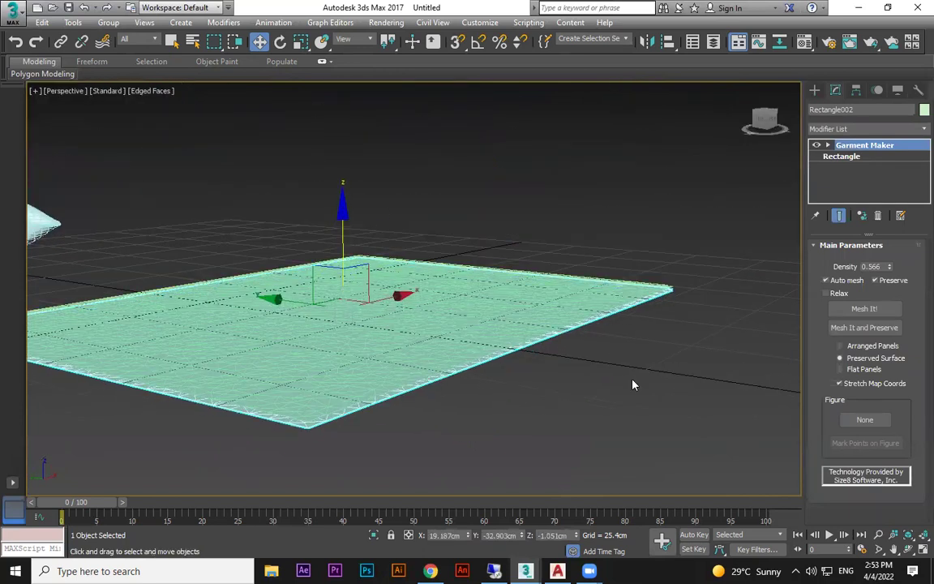
{"action": "scroll", "coordinate": [633, 379], "scroll_direction": "up", "scroll_amount": 3}
{"action": "left_click", "coordinate": [669, 312]}
{"action": "middle_click_drag", "start_coordinate": [669, 313], "coordinate": [683, 269], "text": "alt"}
{"action": "key", "text": "F3"}
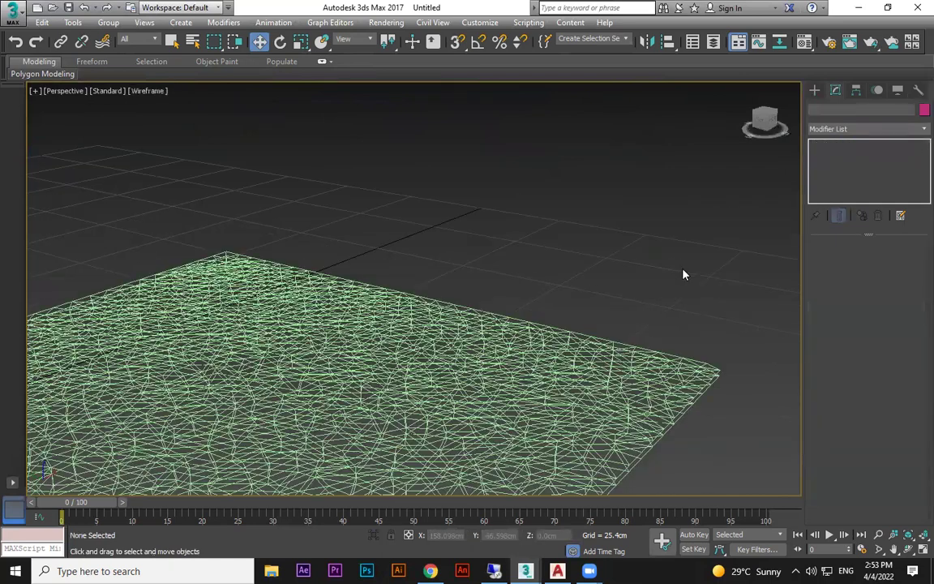
{"action": "key", "text": "F3"}
{"action": "middle_click_drag", "start_coordinate": [678, 354], "coordinate": [664, 278], "text": "alt"}
Select both stacked panels, convert them to Editable Poly and deselect them.
{"action": "left_click", "coordinate": [615, 245]}
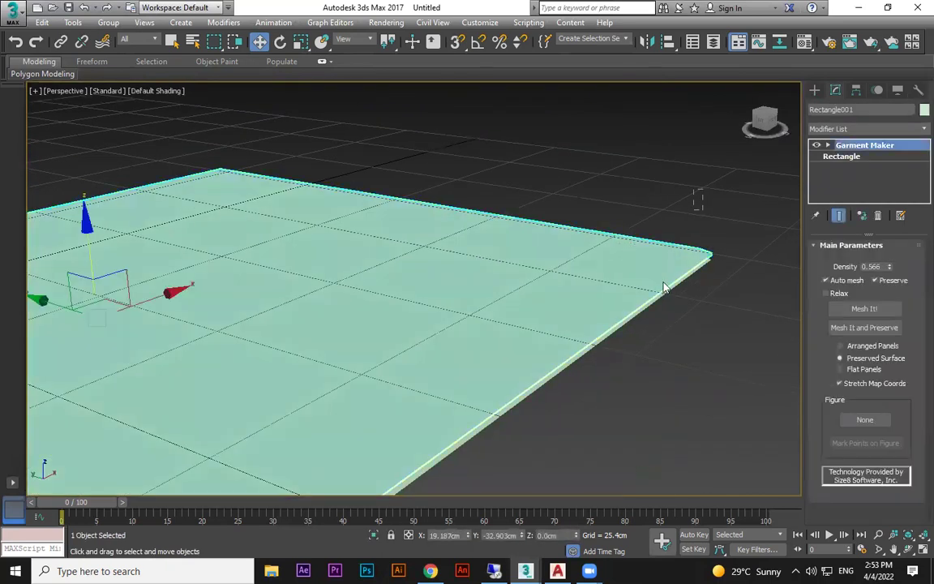
{"action": "right_click", "coordinate": [622, 268]}
{"action": "mouse_move", "coordinate": [681, 413]}
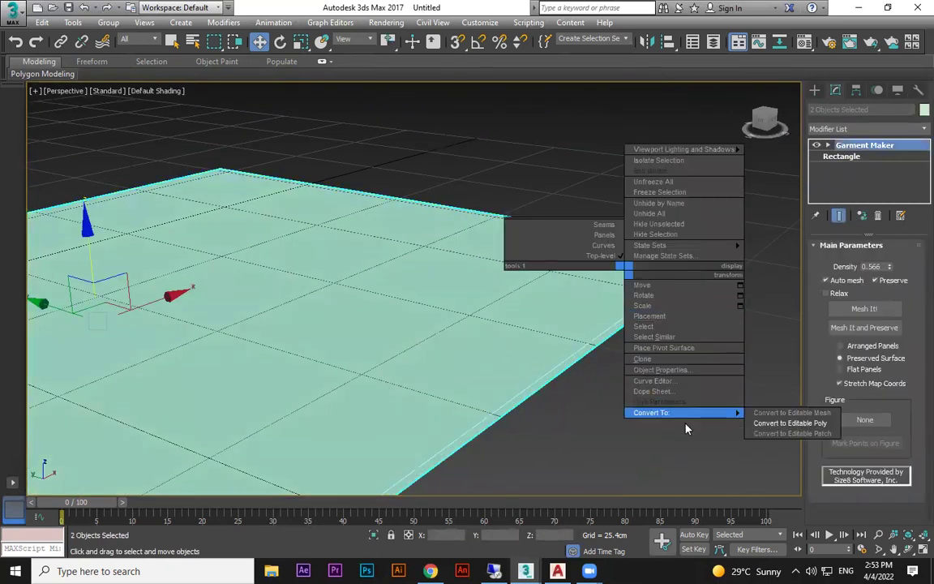
{"action": "left_click", "coordinate": [785, 423]}
{"action": "left_click", "coordinate": [681, 187]}
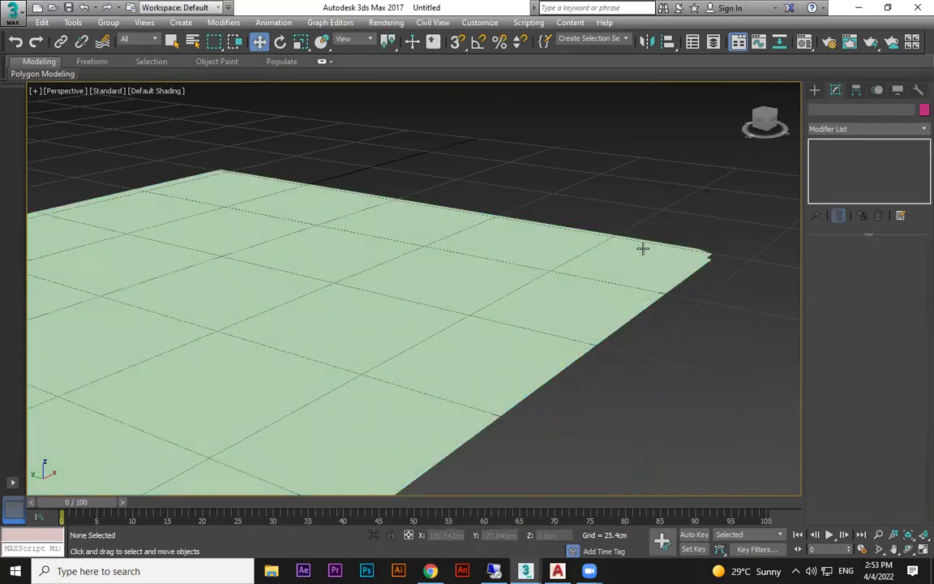
Select the open outer border of the upper panel at Border level.
{"action": "left_click", "coordinate": [630, 254]}
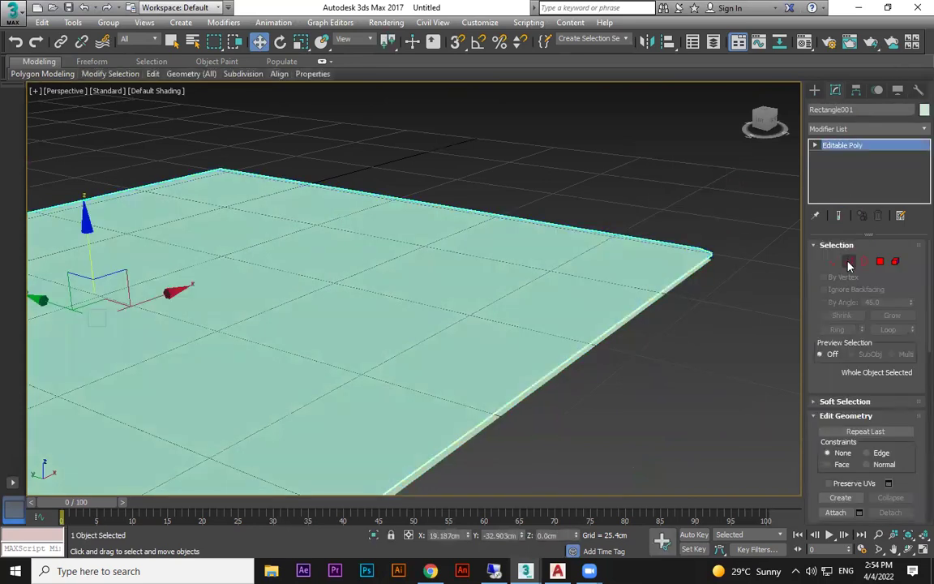
{"action": "scroll", "coordinate": [609, 298], "scroll_direction": "up", "scroll_amount": 5}
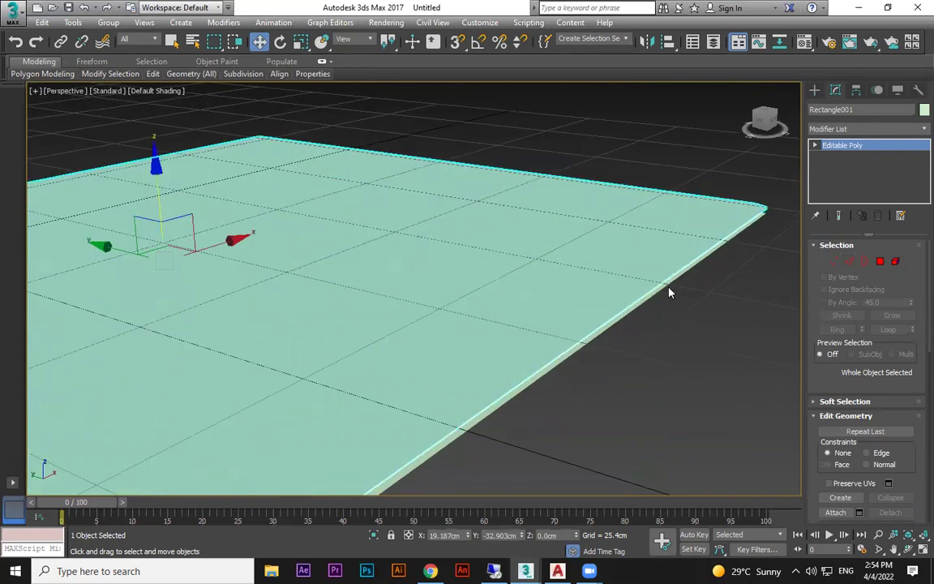
{"action": "left_click", "coordinate": [864, 261]}
{"action": "left_click", "coordinate": [708, 237]}
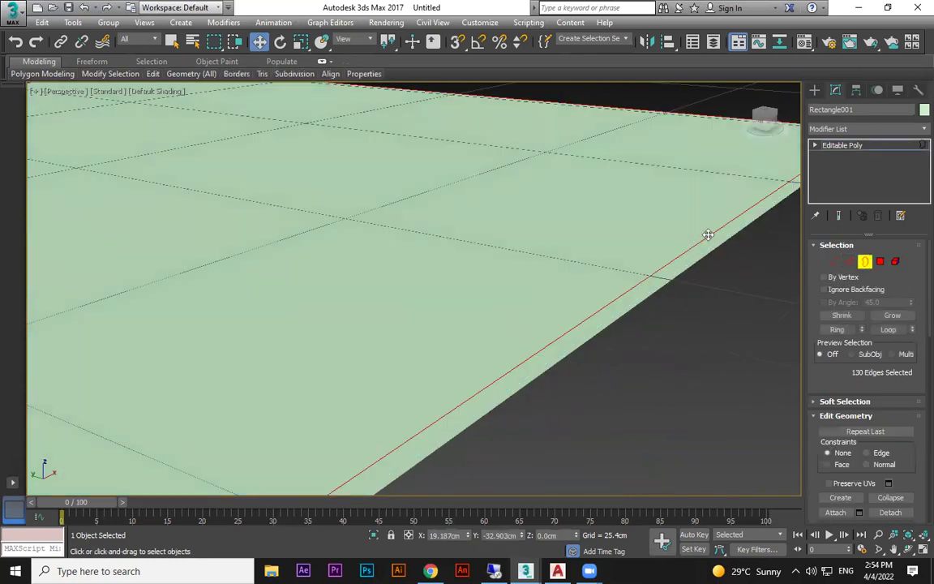
{"action": "scroll", "coordinate": [692, 297], "scroll_direction": "down", "scroll_amount": 3}
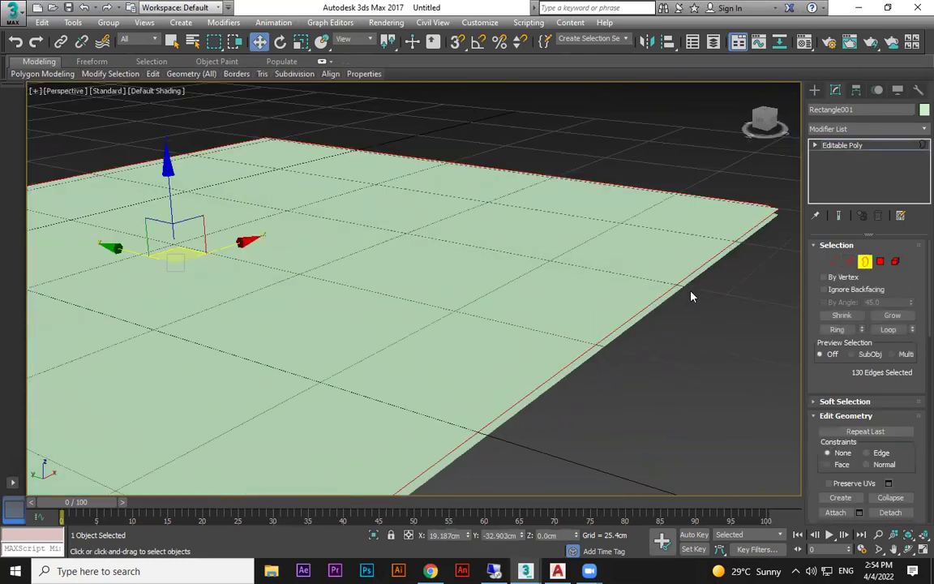
Leave Border level and attach the lower panel to the upper panel as one Editable Poly object.
{"action": "left_click", "coordinate": [815, 89]}
{"action": "left_click", "coordinate": [747, 252]}
{"action": "left_click", "coordinate": [702, 231]}
{"action": "left_click", "coordinate": [832, 109]}
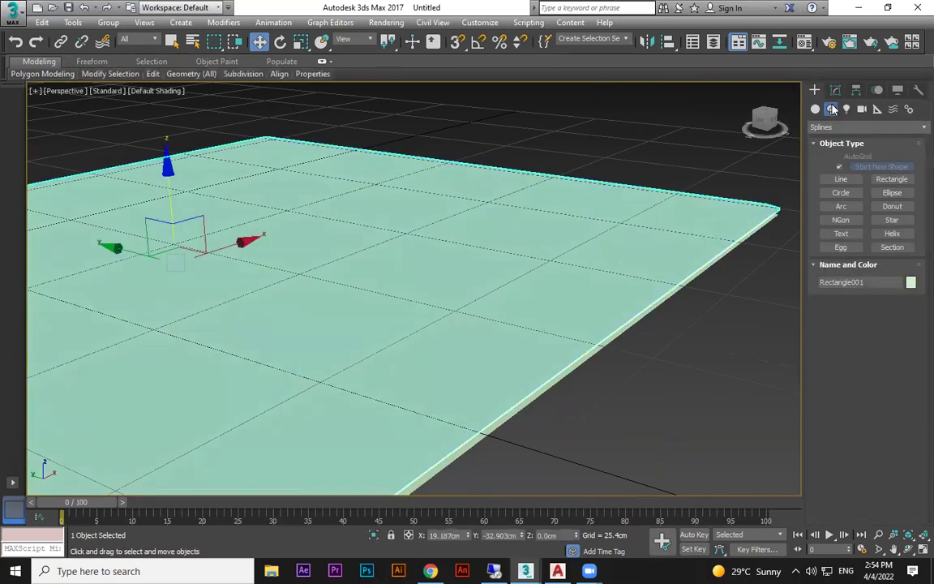
{"action": "left_click", "coordinate": [836, 89]}
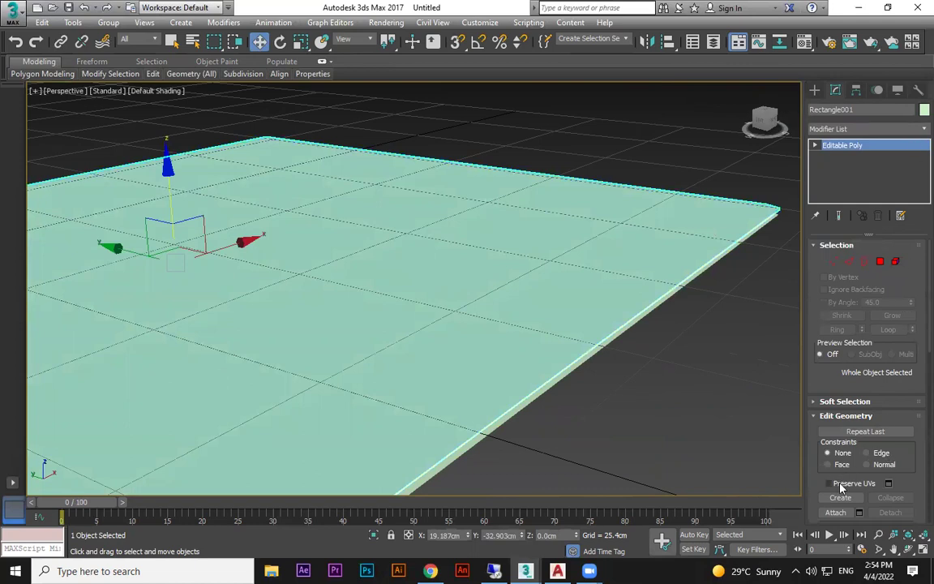
{"action": "left_click", "coordinate": [838, 512]}
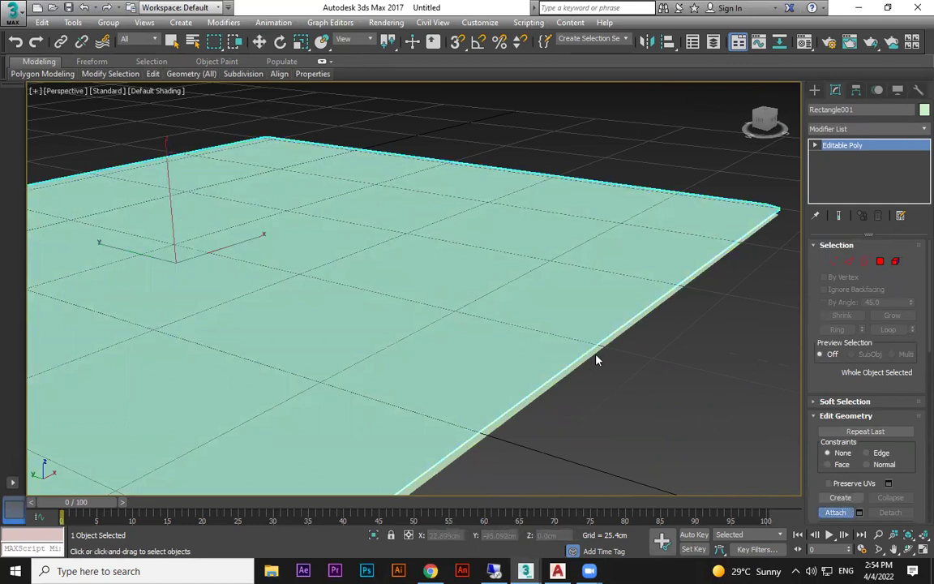
Select both open borders of the attached panels and try to bridge them.
{"action": "left_click", "coordinate": [865, 261]}
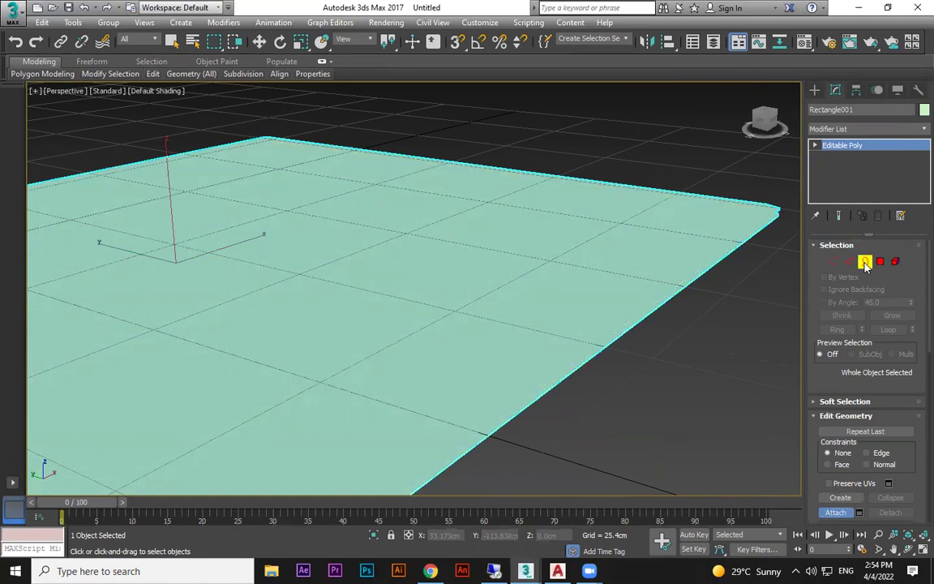
{"action": "left_click", "coordinate": [708, 266]}
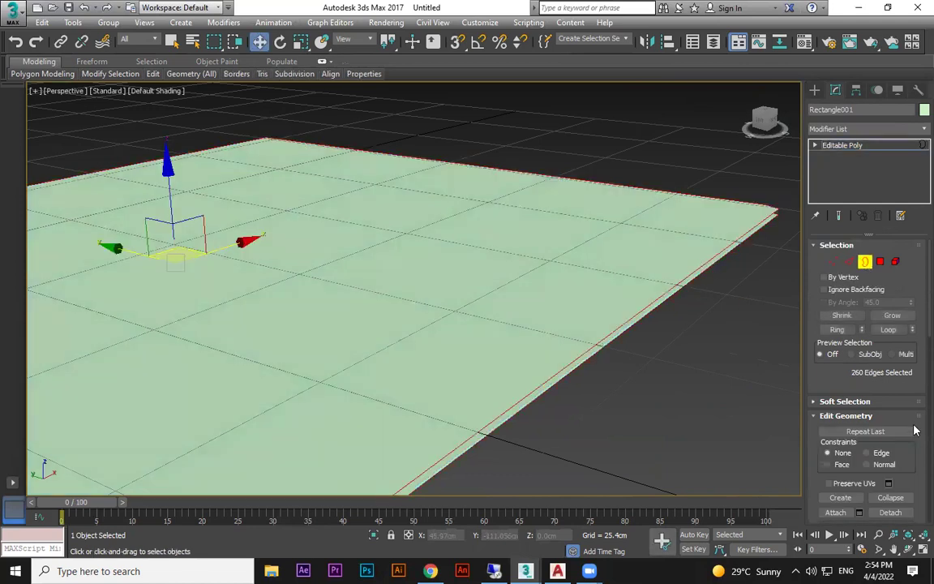
{"action": "scroll", "coordinate": [856, 511], "scroll_direction": "down", "scroll_amount": 2}
{"action": "scroll", "coordinate": [847, 490], "scroll_direction": "down", "scroll_amount": 3}
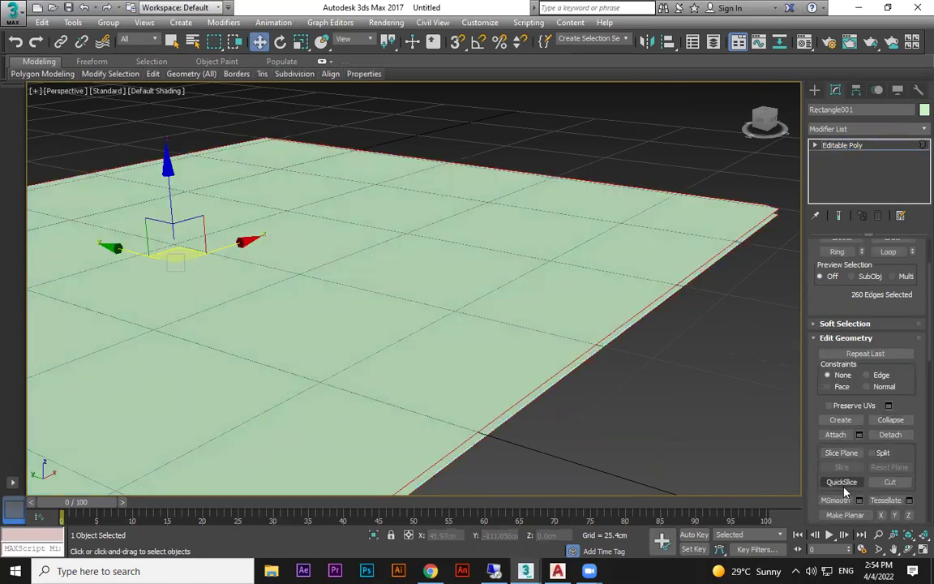
{"action": "scroll", "coordinate": [845, 484], "scroll_direction": "down", "scroll_amount": 10}
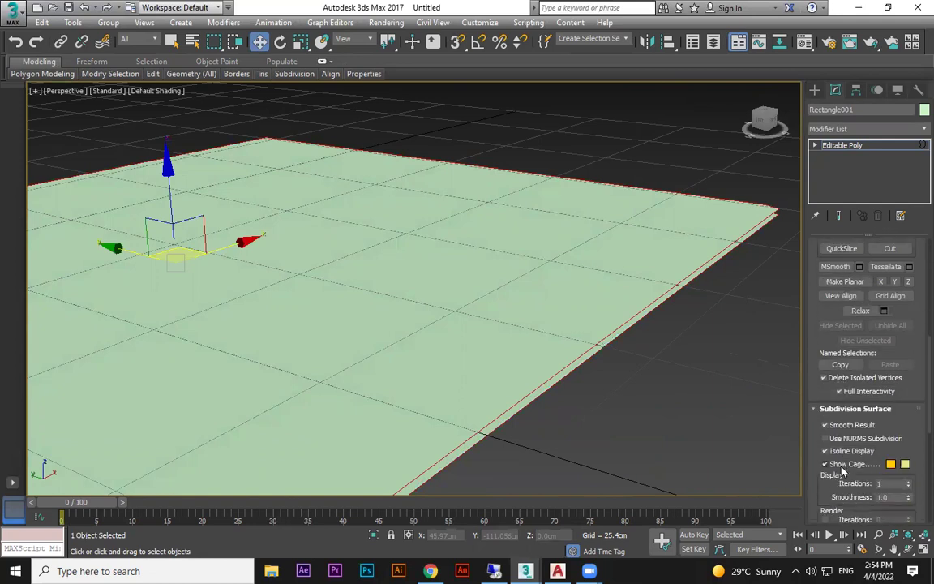
{"action": "scroll", "coordinate": [844, 477], "scroll_direction": "down", "scroll_amount": 5}
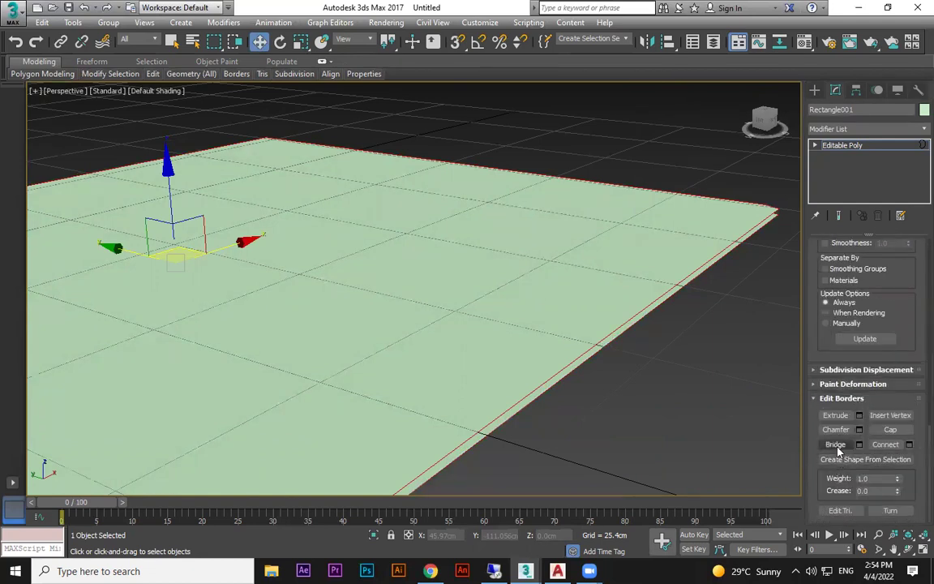
{"action": "middle_click_drag", "start_coordinate": [648, 344], "coordinate": [678, 340]}
{"action": "scroll", "coordinate": [585, 354], "scroll_direction": "down", "scroll_amount": 5}
{"action": "middle_click_drag", "start_coordinate": [585, 350], "coordinate": [695, 332], "text": "alt"}
{"action": "scroll", "coordinate": [595, 306], "scroll_direction": "up", "scroll_amount": 4}
{"action": "scroll", "coordinate": [747, 355], "scroll_direction": "down", "scroll_amount": 3}
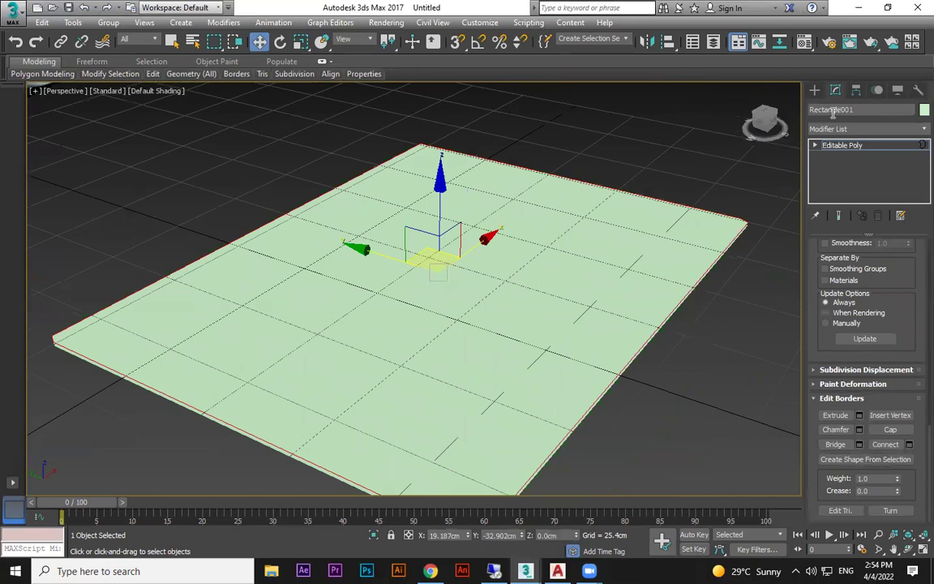
Undo the bridging and attaching of the two panels.
{"action": "left_click", "coordinate": [815, 91]}
{"action": "left_click", "coordinate": [755, 315]}
{"action": "key", "text": "ctrl+z"}
{"action": "middle_click_drag", "start_coordinate": [697, 388], "coordinate": [676, 354], "text": "alt"}
{"action": "left_click", "coordinate": [677, 353]}
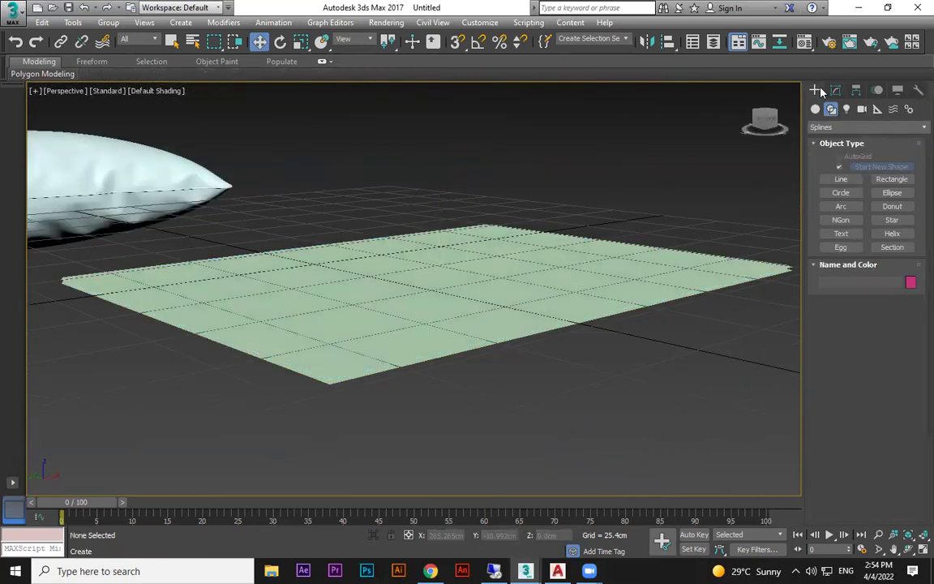
Replace the lower panel with a new instance of the original panel, about 1.7 cm below it along the Z axis.
{"action": "left_click", "coordinate": [713, 278]}
{"action": "mouse_move", "coordinate": [597, 326]}
{"action": "left_mouse_down", "text": "shift"}
{"action": "mouse_move", "coordinate": [579, 319]}
{"action": "mouse_move", "coordinate": [584, 325]}
{"action": "left_mouse_up", "text": "shift"}
{"action": "left_click", "coordinate": [657, 341]}
{"action": "left_click", "coordinate": [575, 293]}
{"action": "mouse_move", "coordinate": [575, 293]}
{"action": "middle_mouse_down", "text": "alt"}
{"action": "mouse_move", "coordinate": [624, 347]}
{"action": "mouse_move", "coordinate": [635, 344]}
{"action": "middle_mouse_up", "text": "alt"}
{"action": "key", "text": "F3"}
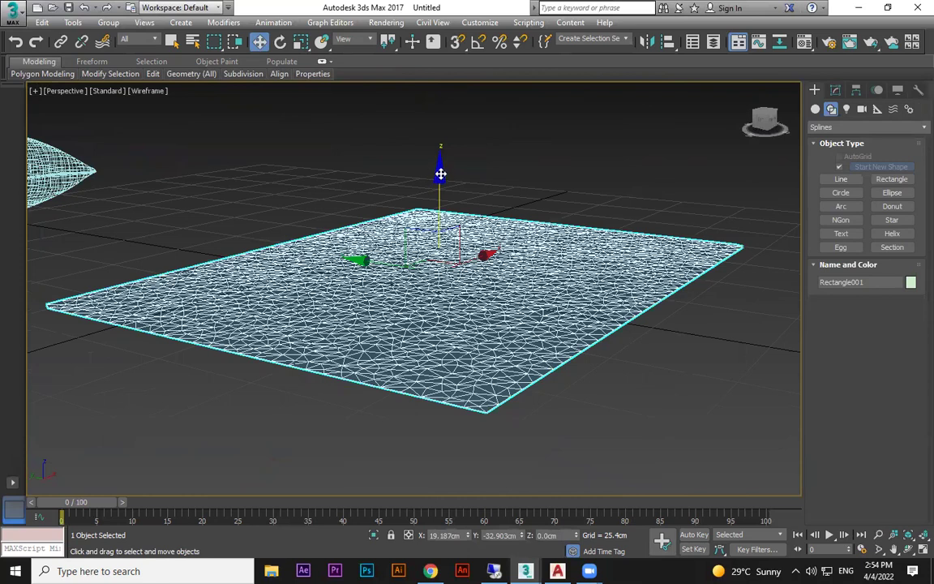
{"action": "left_click_drag", "start_coordinate": [441, 174], "coordinate": [440, 179], "text": "shift"}
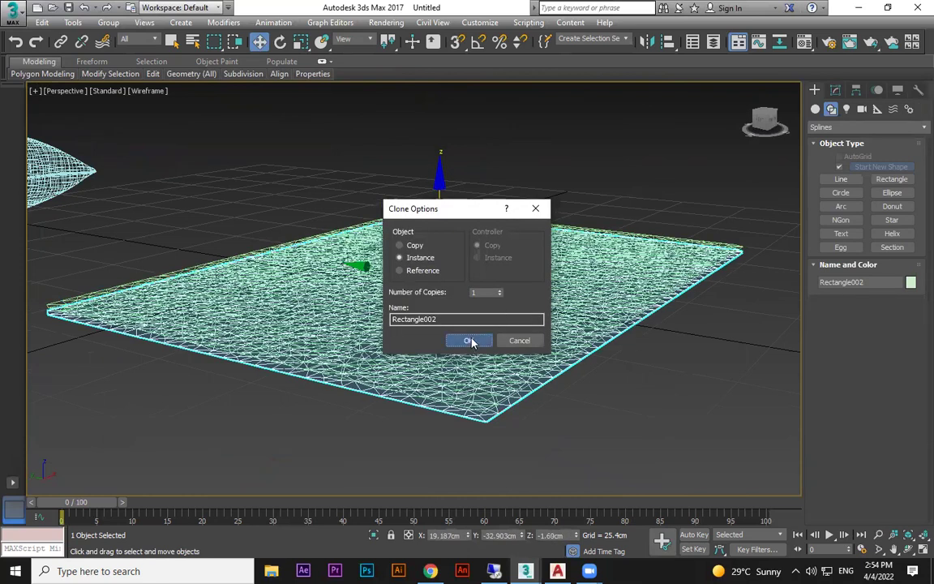
{"action": "left_click", "coordinate": [472, 341]}
{"action": "key", "text": "F3"}
Convert both stacked panels to Editable Poly and deselect them.
{"action": "right_click", "coordinate": [548, 282]}
{"action": "mouse_move", "coordinate": [661, 420]}
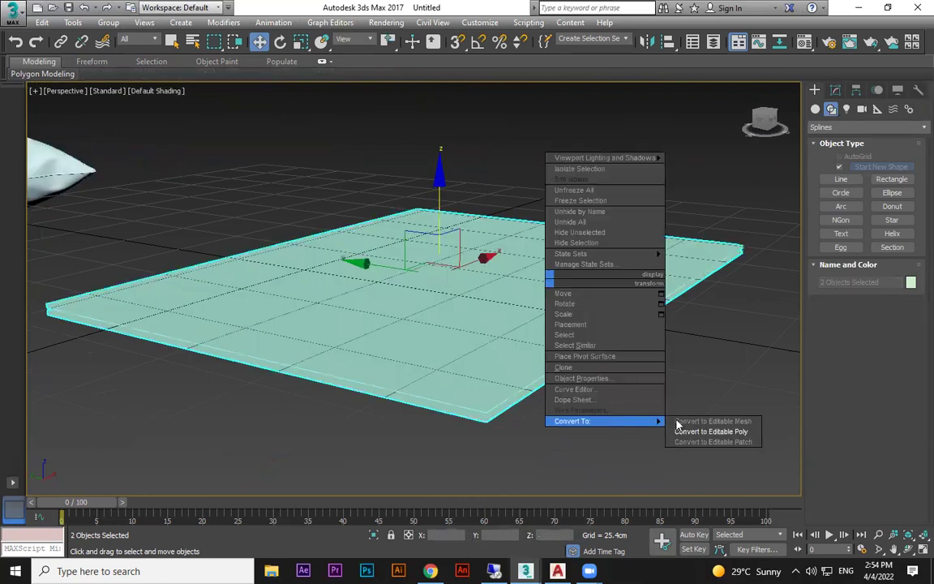
{"action": "left_click", "coordinate": [705, 435]}
{"action": "left_click", "coordinate": [728, 415]}
Flip the normals of all polygons on the upper panel and deselect it.
{"action": "left_click", "coordinate": [622, 279]}
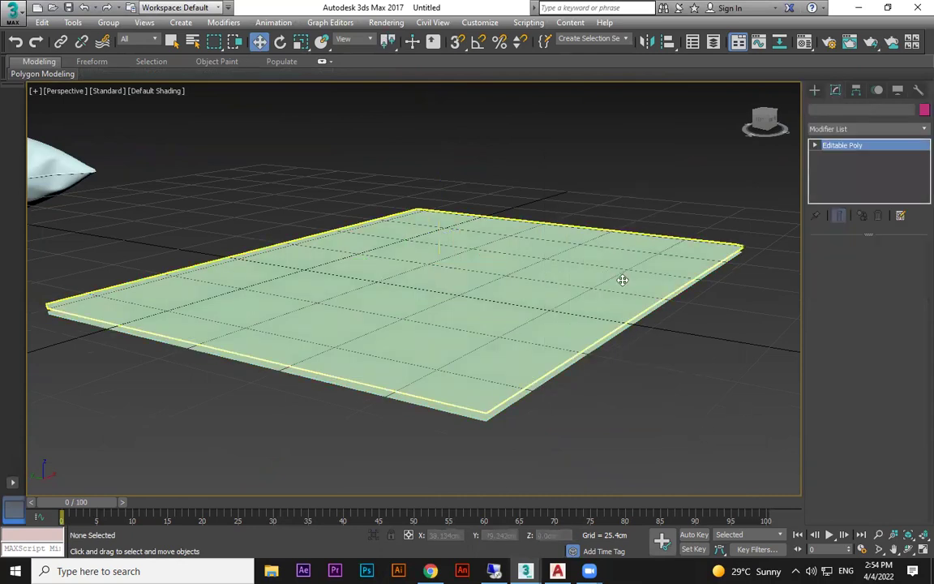
{"action": "left_click", "coordinate": [879, 262]}
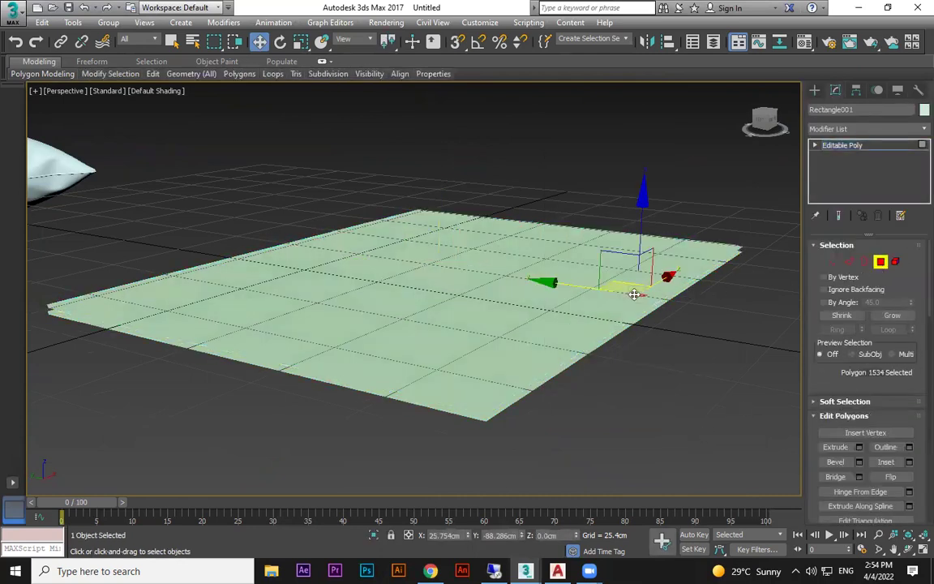
{"action": "scroll", "coordinate": [635, 295], "scroll_direction": "down", "scroll_amount": 3}
{"action": "key", "text": "ctrl+a"}
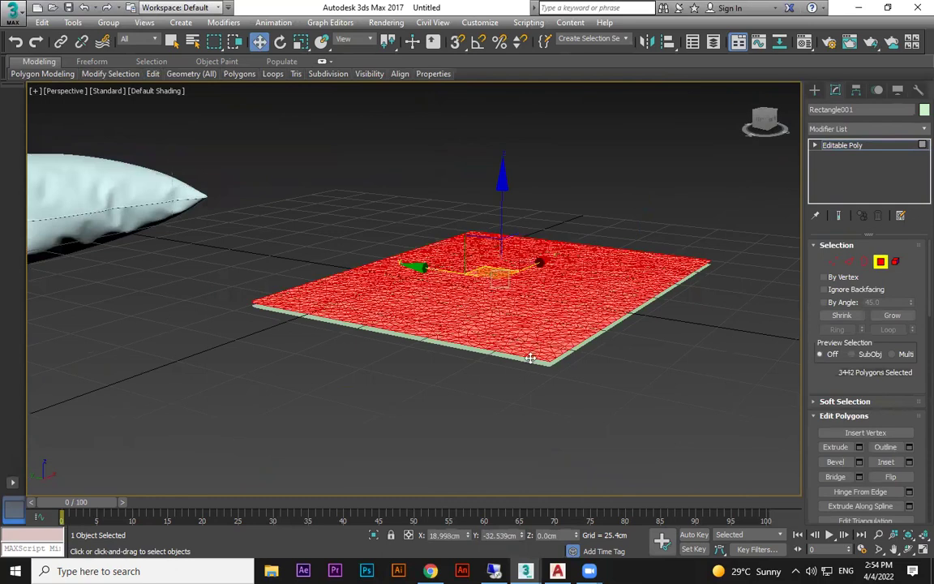
{"action": "left_click", "coordinate": [890, 478]}
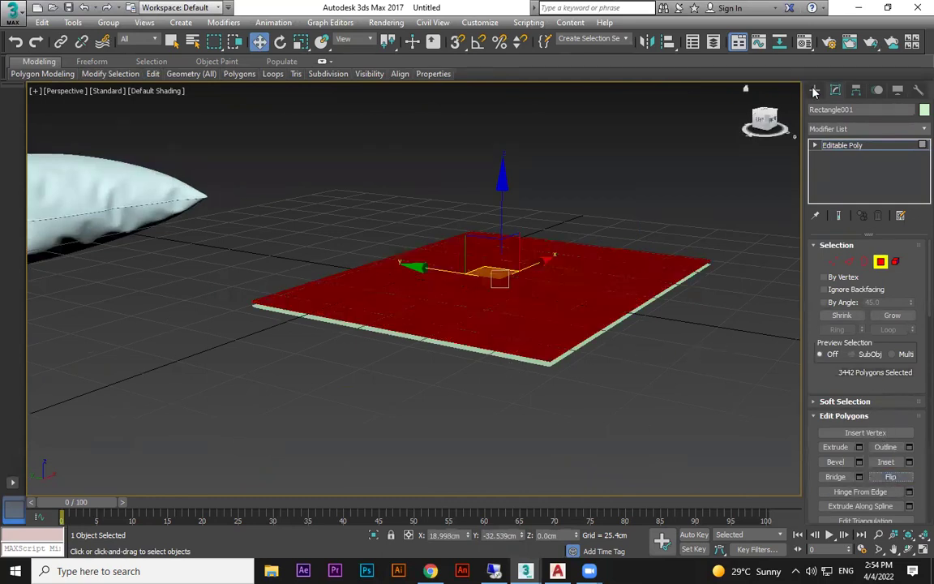
{"action": "left_click", "coordinate": [674, 316]}
{"action": "scroll", "coordinate": [640, 308], "scroll_direction": "up", "scroll_amount": 3}
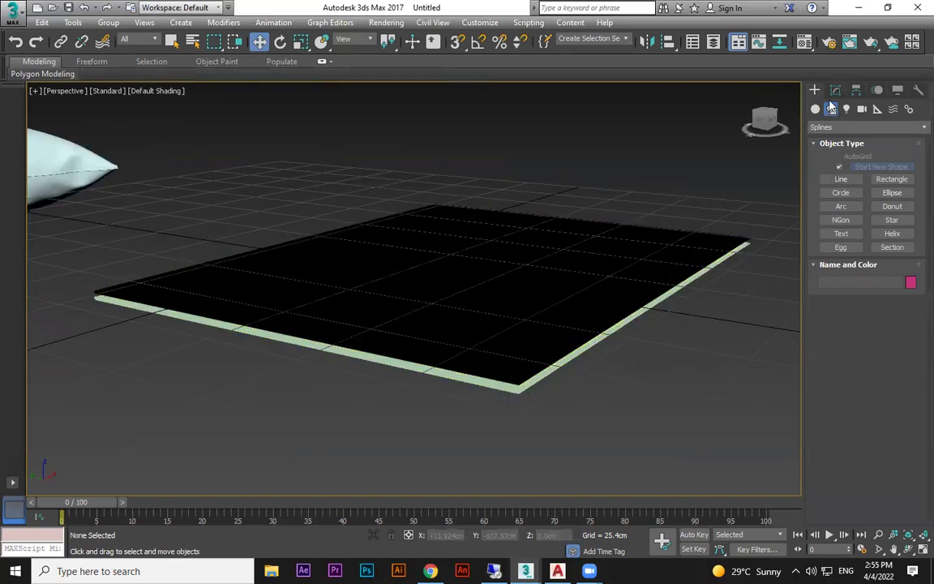
{"action": "left_click", "coordinate": [651, 241]}
{"action": "left_click", "coordinate": [836, 90]}
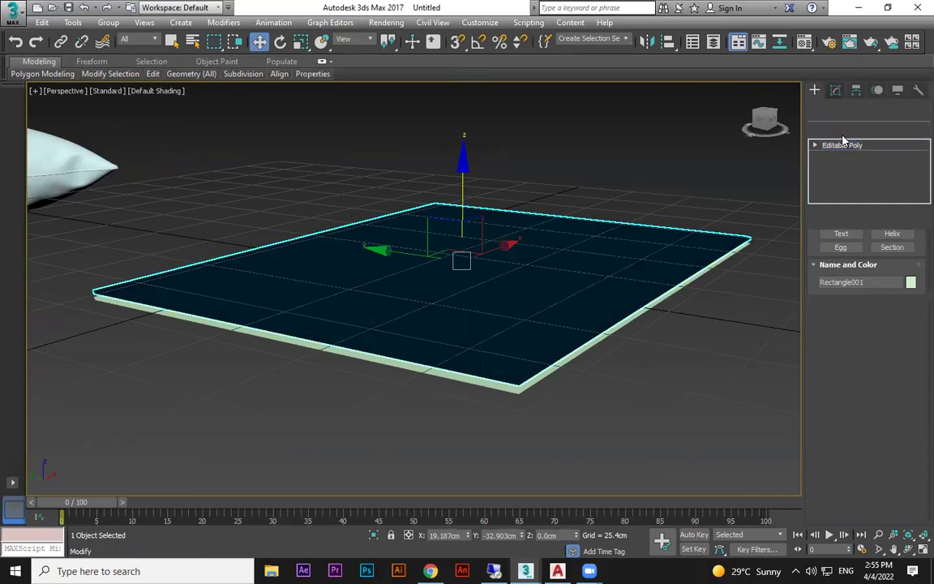
{"action": "left_click", "coordinate": [861, 263]}
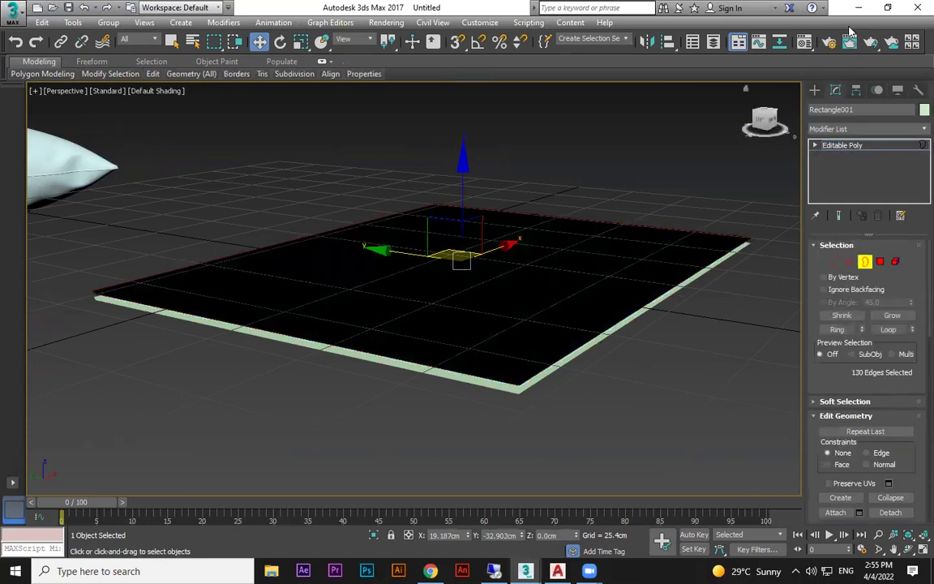
{"action": "left_click", "coordinate": [815, 90]}
Attach the lower panel to the flipped upper panel as a single Editable Poly object.
{"action": "left_click", "coordinate": [682, 282]}
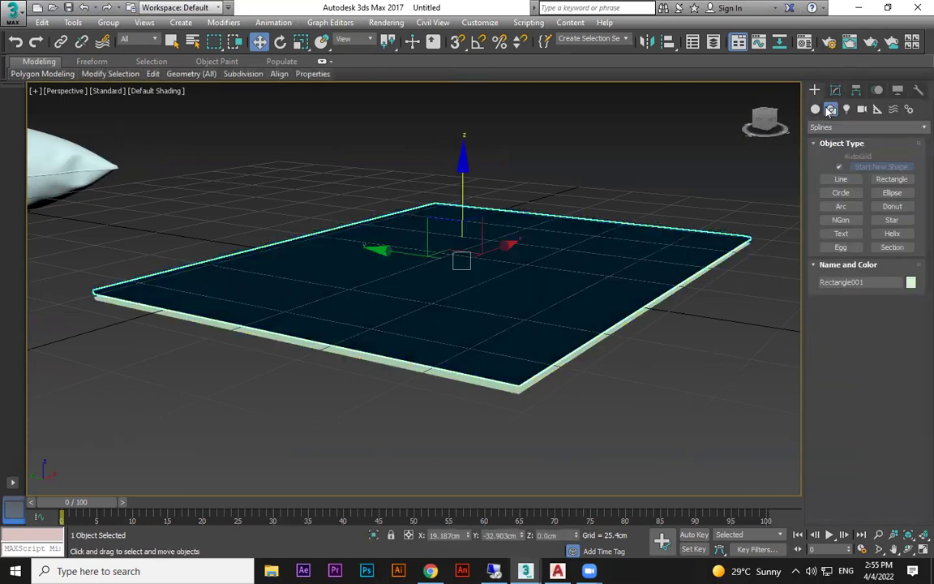
{"action": "left_click", "coordinate": [835, 90]}
{"action": "scroll", "coordinate": [843, 484], "scroll_direction": "down", "scroll_amount": 1}
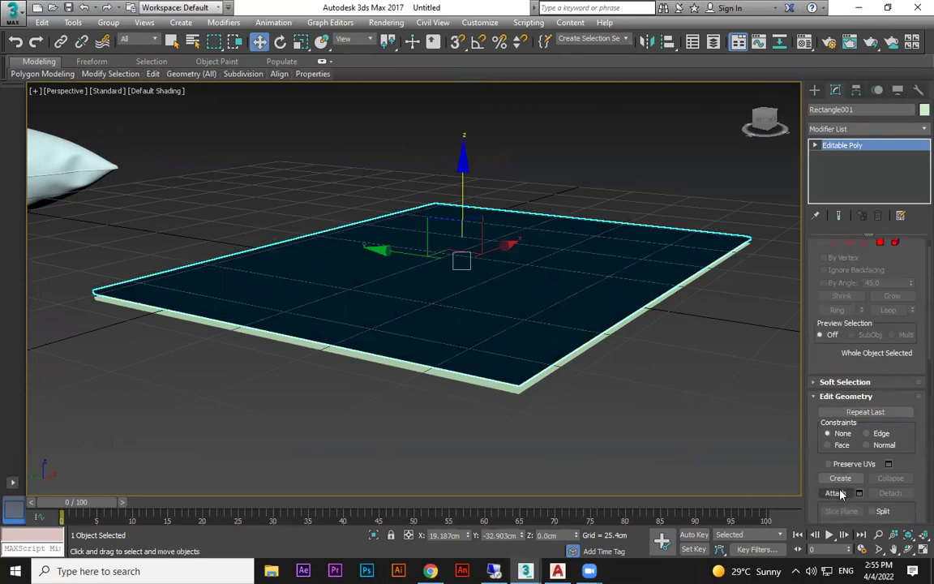
{"action": "left_click", "coordinate": [836, 493]}
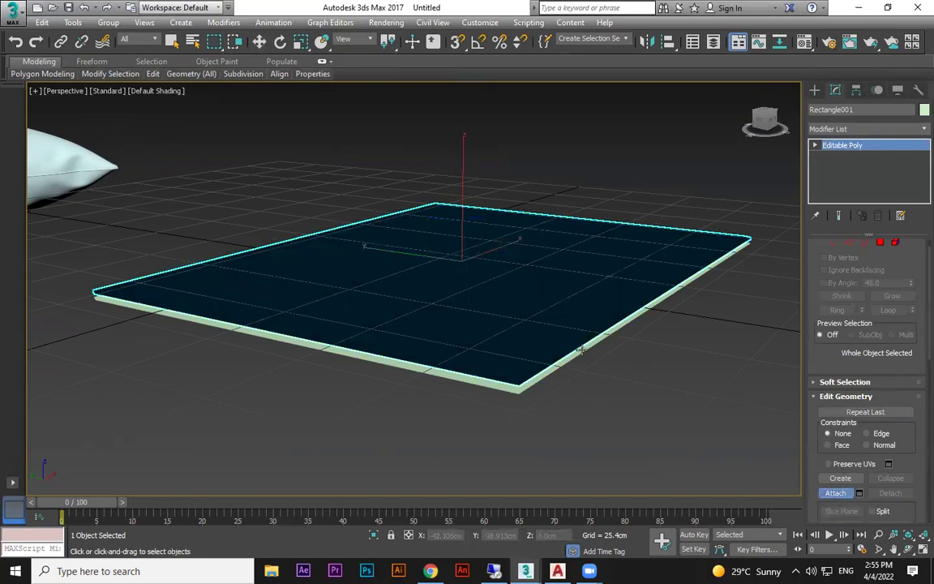
Select both open borders of the attached panels, bridge them to close the sides, and deselect the object.
{"action": "left_click", "coordinate": [865, 242]}
{"action": "left_click", "coordinate": [670, 292]}
{"action": "scroll", "coordinate": [670, 292], "scroll_direction": "up", "scroll_amount": 4}
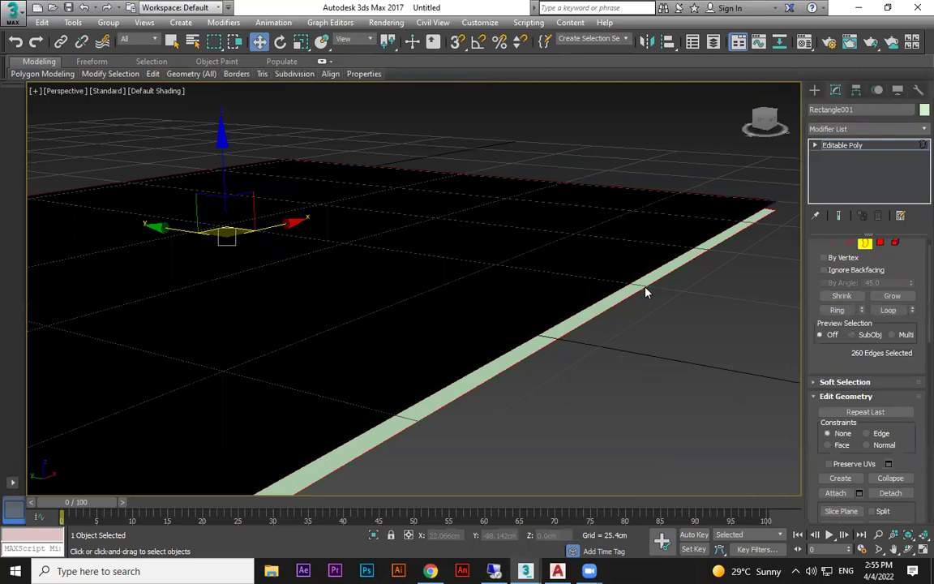
{"action": "scroll", "coordinate": [880, 446], "scroll_direction": "down", "scroll_amount": 6}
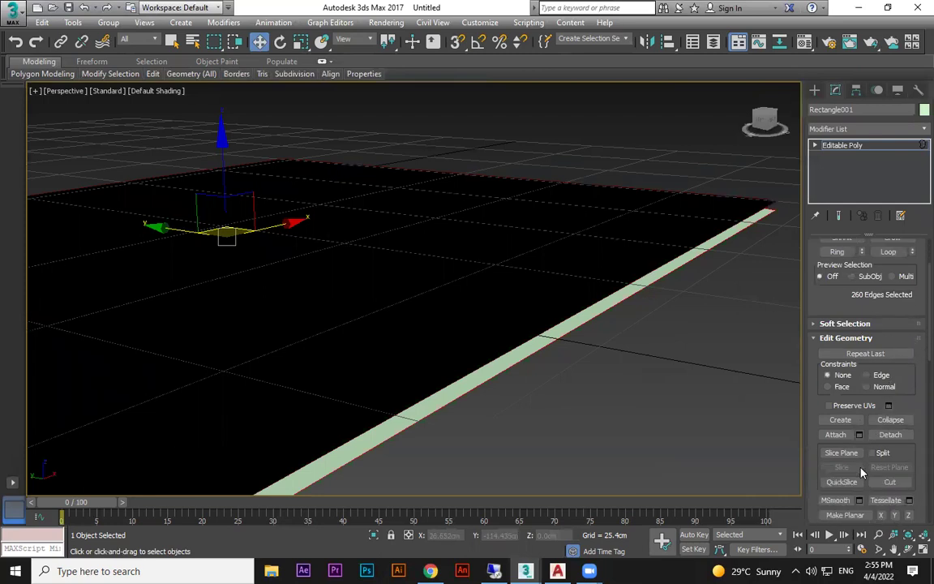
{"action": "scroll", "coordinate": [863, 473], "scroll_direction": "down", "scroll_amount": 20}
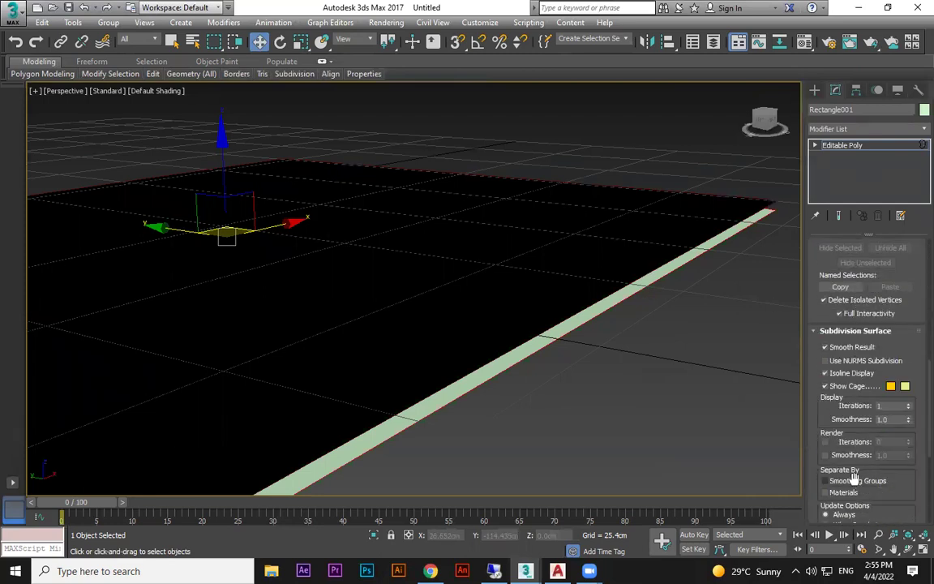
{"action": "scroll", "coordinate": [857, 484], "scroll_direction": "down", "scroll_amount": 2}
{"action": "left_click", "coordinate": [836, 444]}
{"action": "middle_click_drag", "start_coordinate": [682, 350], "coordinate": [620, 367]}
{"action": "scroll", "coordinate": [649, 368], "scroll_direction": "down", "scroll_amount": 5}
{"action": "middle_click_drag", "start_coordinate": [733, 328], "coordinate": [696, 347], "text": "alt"}
{"action": "left_click", "coordinate": [815, 90]}
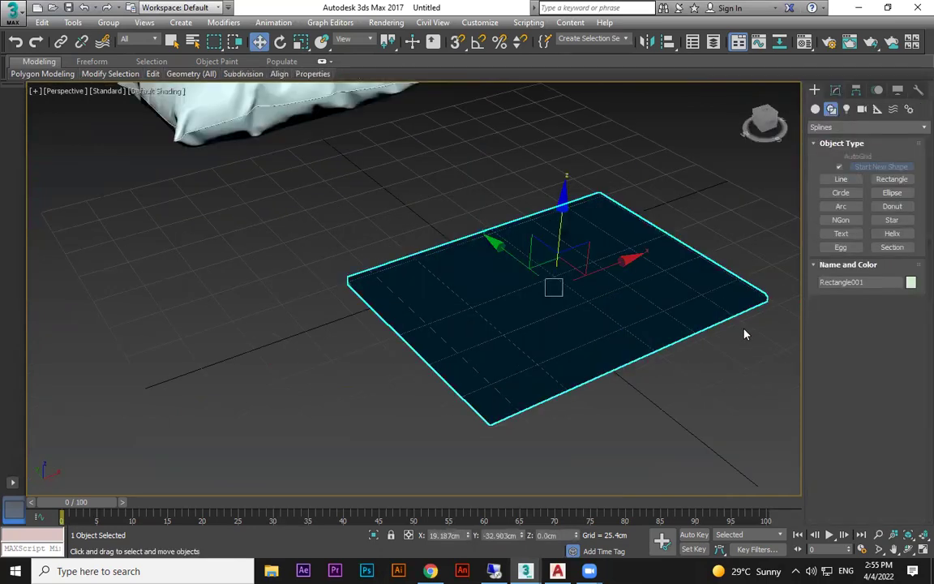
{"action": "left_click", "coordinate": [744, 333]}
Select the bridged panel object and convert it to Editable Poly again.
{"action": "scroll", "coordinate": [744, 333], "scroll_direction": "up", "scroll_amount": 5}
{"action": "left_click", "coordinate": [689, 288]}
{"action": "left_click", "coordinate": [836, 90]}
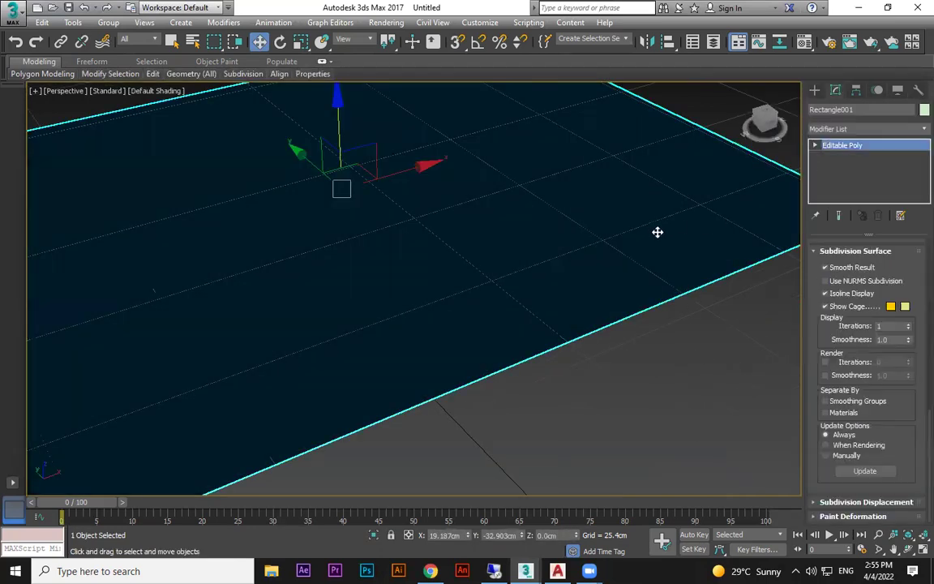
{"action": "right_click", "coordinate": [656, 230]}
{"action": "mouse_move", "coordinate": [721, 371]}
{"action": "left_click", "coordinate": [824, 382]}
Select all polygons of the bridged panel object and flip their normals outward.
{"action": "left_click", "coordinate": [817, 146]}
{"action": "left_click", "coordinate": [841, 189]}
{"action": "left_click", "coordinate": [724, 295]}
{"action": "scroll", "coordinate": [724, 295], "scroll_direction": "down", "scroll_amount": 6}
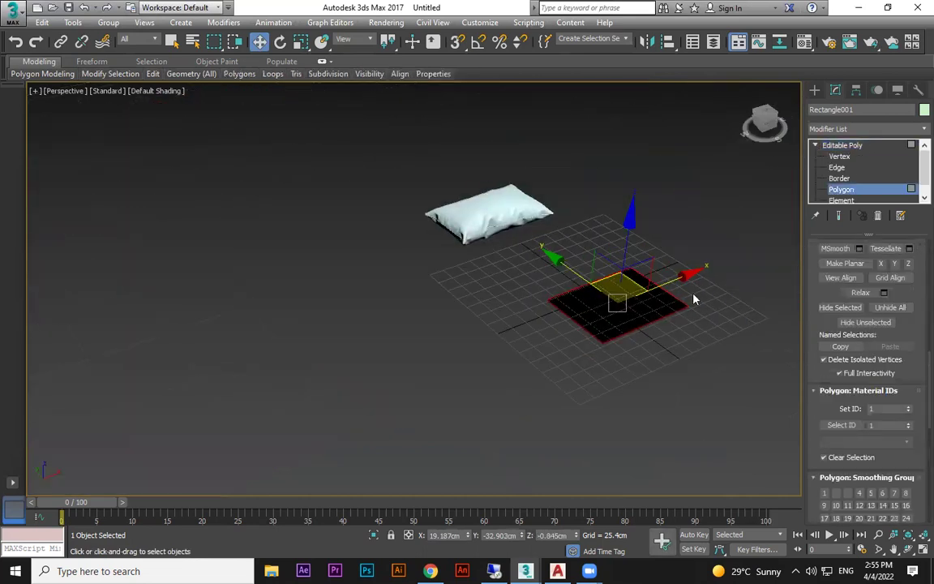
{"action": "left_click_drag", "start_coordinate": [520, 390], "coordinate": [521, 390]}
{"action": "scroll", "coordinate": [876, 442], "scroll_direction": "down", "scroll_amount": 5}
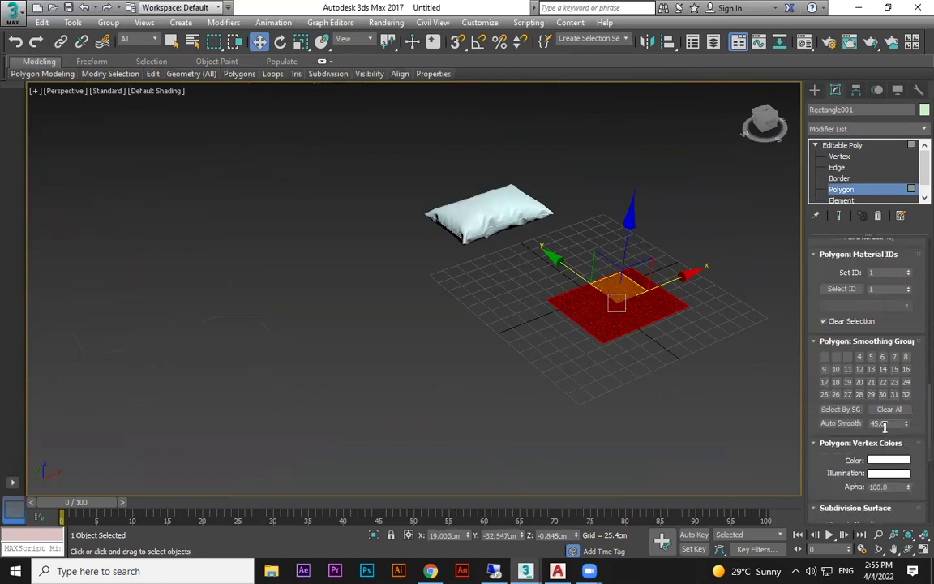
{"action": "scroll", "coordinate": [876, 442], "scroll_direction": "down", "scroll_amount": 4}
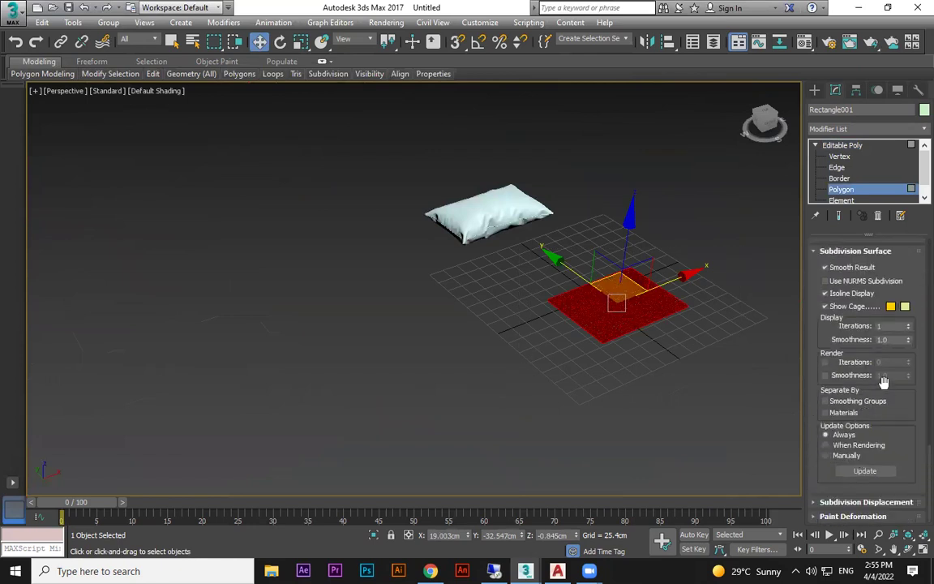
{"action": "scroll", "coordinate": [892, 397], "scroll_direction": "up", "scroll_amount": 7}
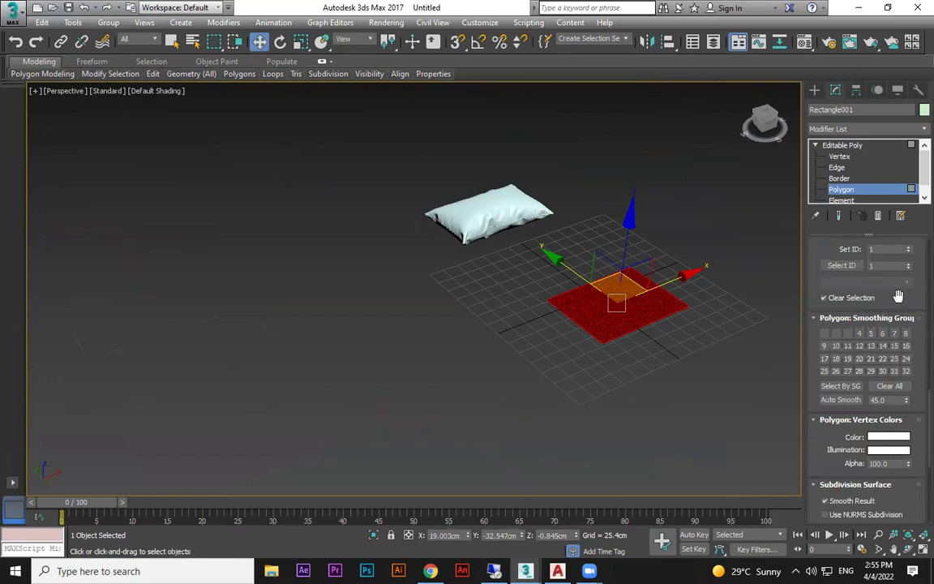
{"action": "scroll", "coordinate": [892, 308], "scroll_direction": "up", "scroll_amount": 8}
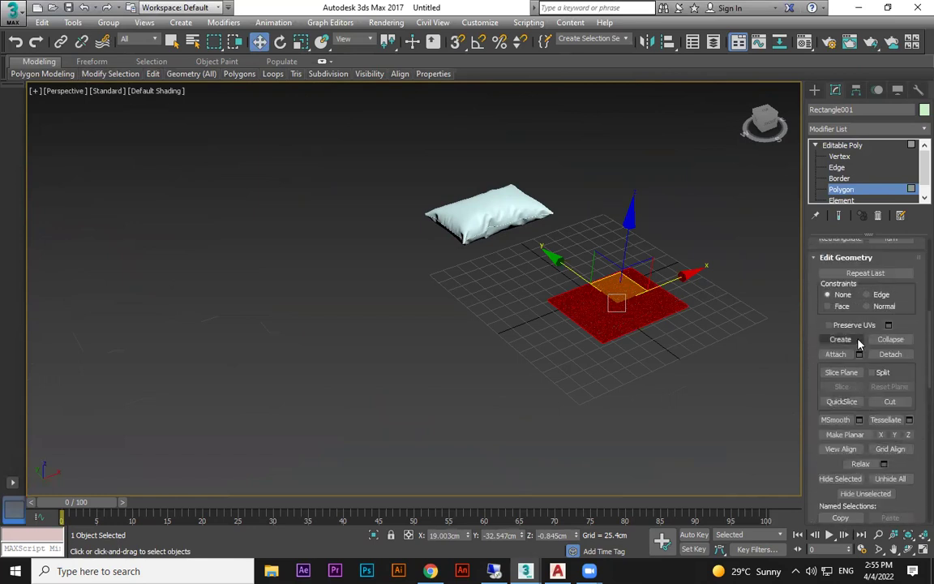
{"action": "scroll", "coordinate": [860, 344], "scroll_direction": "up", "scroll_amount": 3}
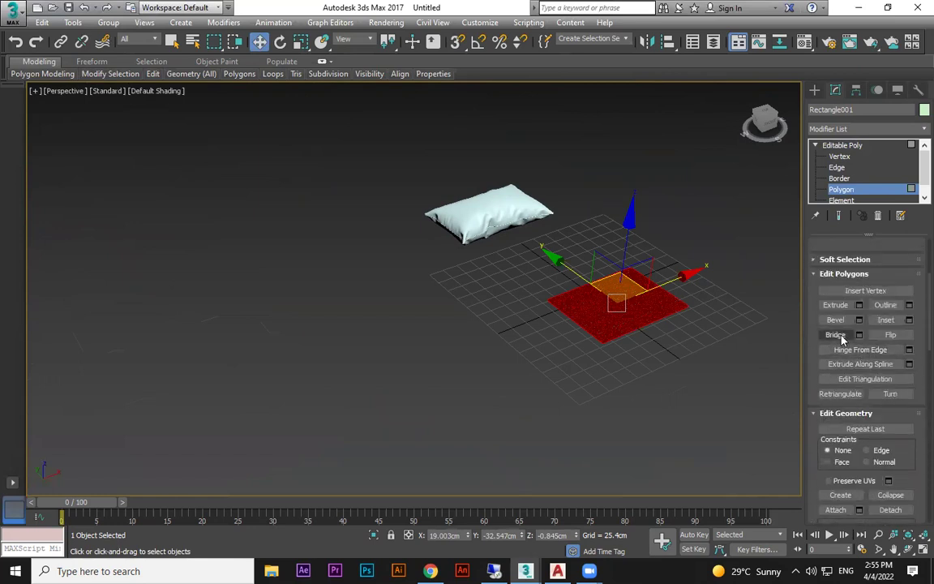
{"action": "scroll", "coordinate": [673, 349], "scroll_direction": "up", "scroll_amount": 4}
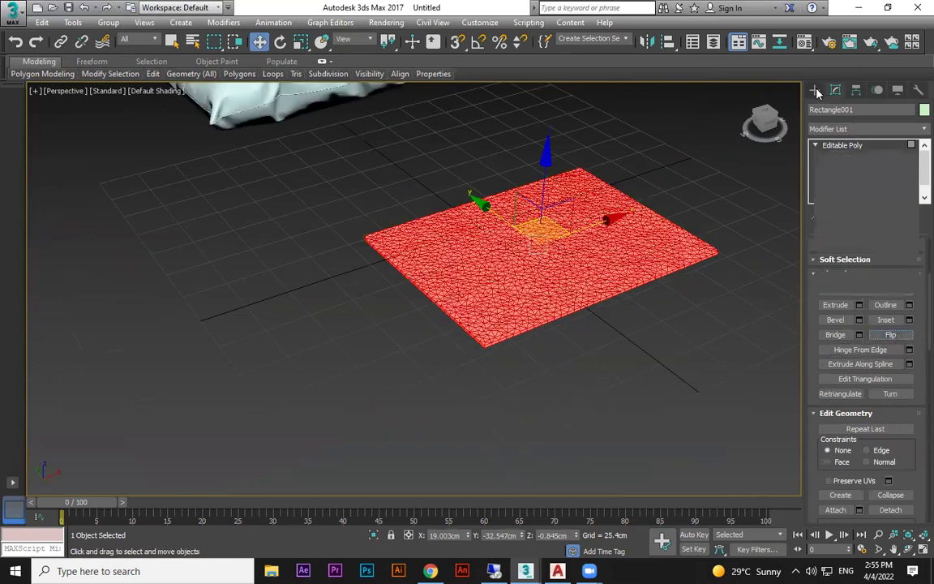
Leave polygon editing, deselect the slab and examine its bridged side faces from close up.
{"action": "left_click", "coordinate": [815, 90]}
{"action": "scroll", "coordinate": [708, 276], "scroll_direction": "up", "scroll_amount": 6}
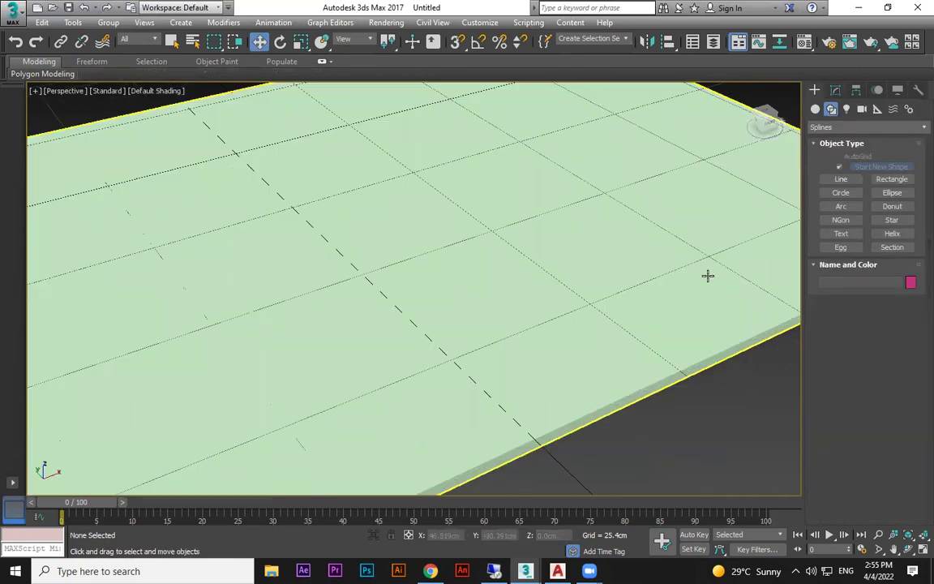
{"action": "middle_click_drag", "start_coordinate": [708, 276], "coordinate": [629, 240]}
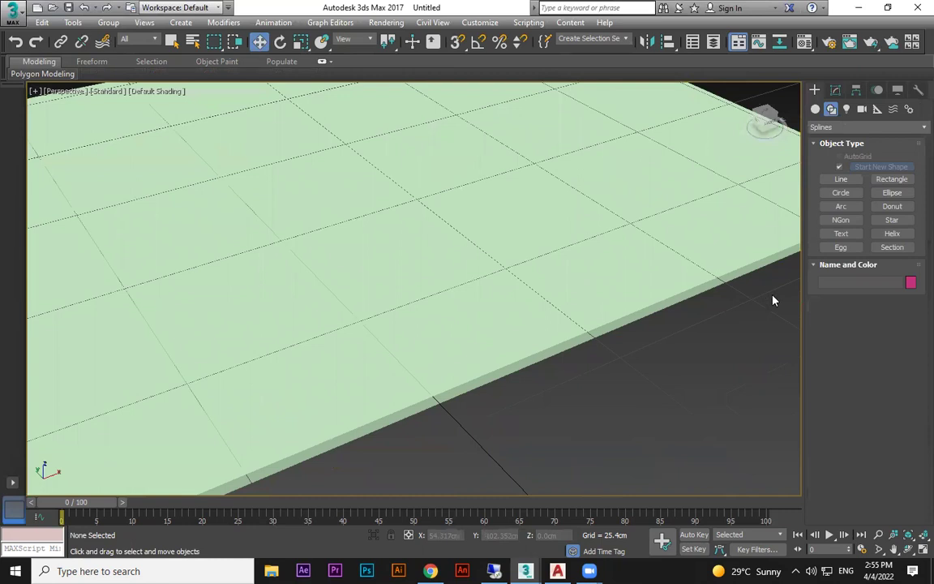
{"action": "middle_click_drag", "start_coordinate": [588, 275], "coordinate": [534, 287]}
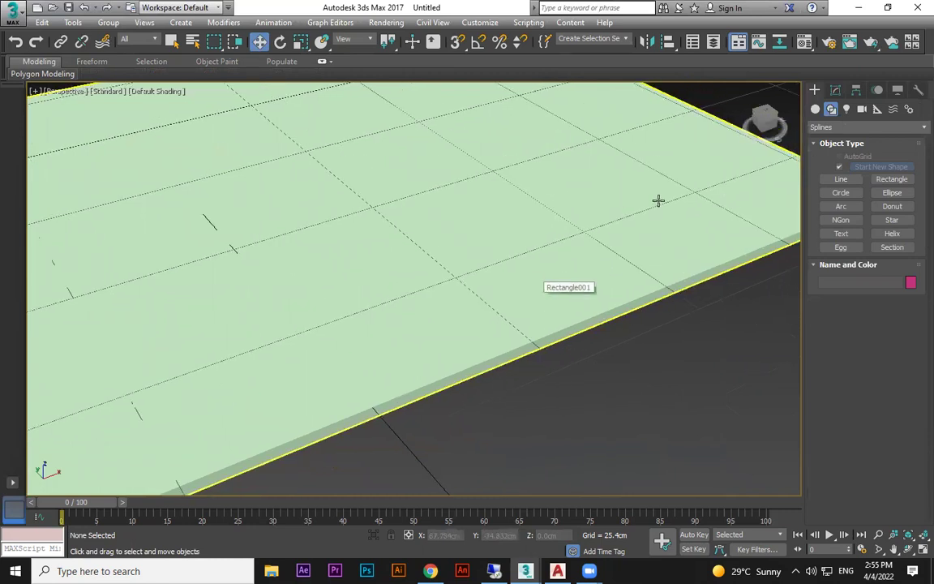
{"action": "middle_click_drag", "start_coordinate": [622, 332], "coordinate": [621, 227]}
{"action": "scroll", "coordinate": [584, 303], "scroll_direction": "down", "scroll_amount": 4}
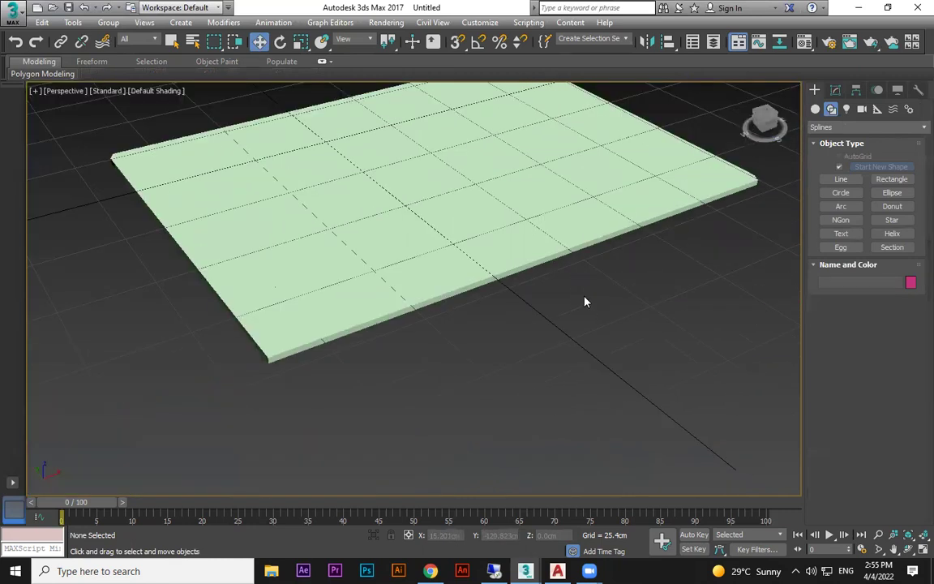
Select the slab and turn on the edged-faces display to show its mesh along the sides.
{"action": "left_click", "coordinate": [522, 252]}
{"action": "key", "text": "F3"}
{"action": "key", "text": "F3"}
{"action": "key", "text": "F4"}
{"action": "scroll", "coordinate": [521, 296], "scroll_direction": "up", "scroll_amount": 4}
{"action": "scroll", "coordinate": [572, 261], "scroll_direction": "up", "scroll_amount": 6}
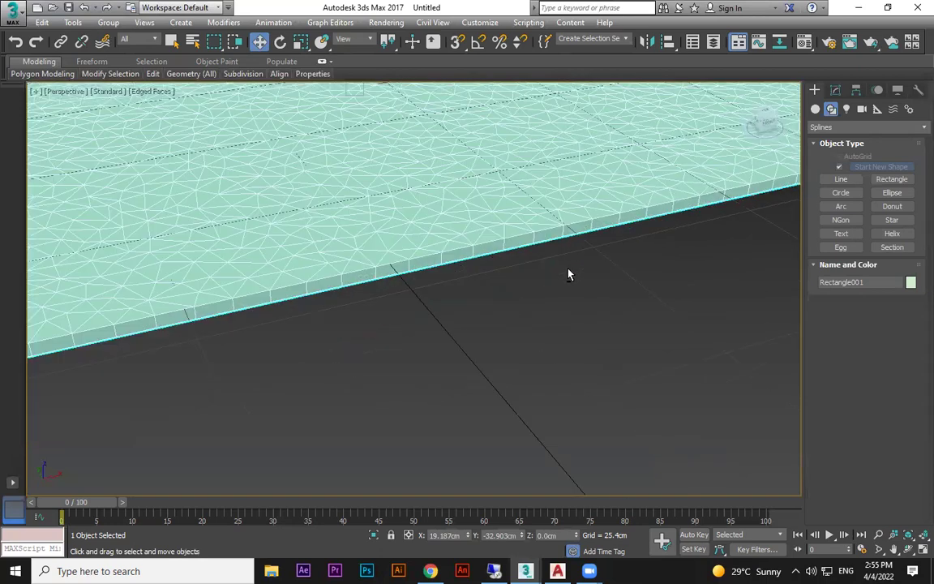
Select one short vertical edge on the slab's side and extend the selection to the full edge ring.
{"action": "left_click", "coordinate": [836, 90]}
{"action": "scroll", "coordinate": [312, 240], "scroll_direction": "down", "scroll_amount": 8}
{"action": "middle_click_drag", "start_coordinate": [312, 240], "coordinate": [438, 349]}
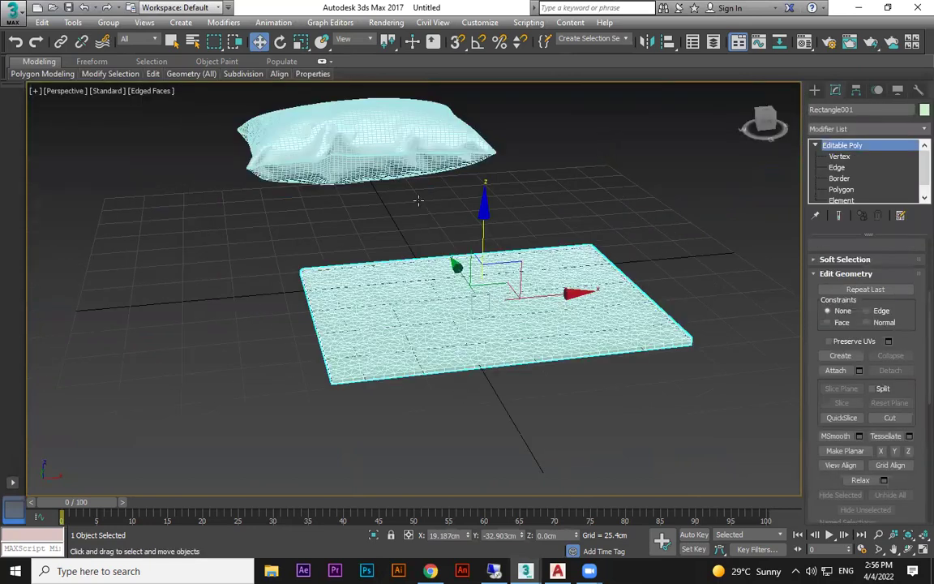
{"action": "scroll", "coordinate": [421, 201], "scroll_direction": "up", "scroll_amount": 6}
{"action": "scroll", "coordinate": [438, 214], "scroll_direction": "down", "scroll_amount": 3}
{"action": "scroll", "coordinate": [519, 288], "scroll_direction": "down", "scroll_amount": 4}
{"action": "scroll", "coordinate": [573, 411], "scroll_direction": "up", "scroll_amount": 5}
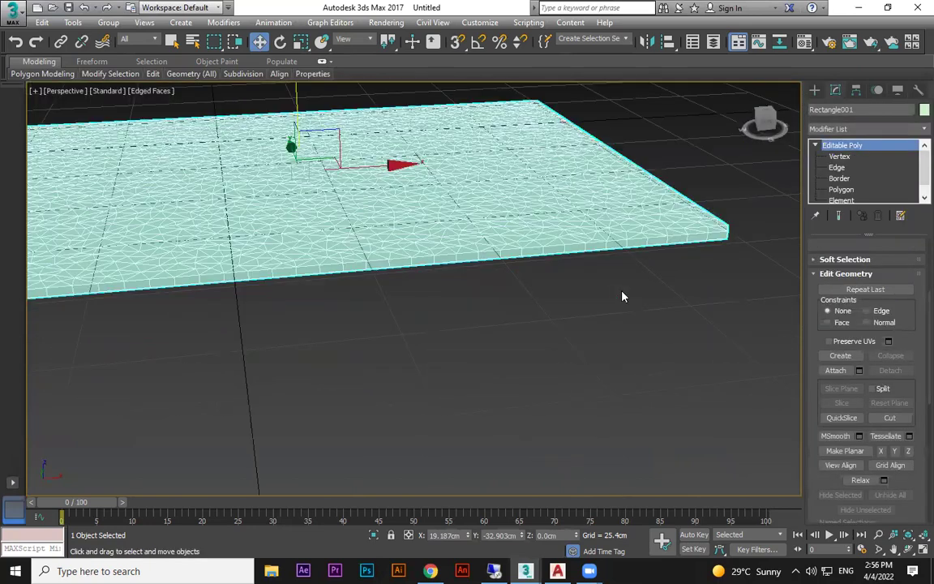
{"action": "key", "text": "shift+z"}
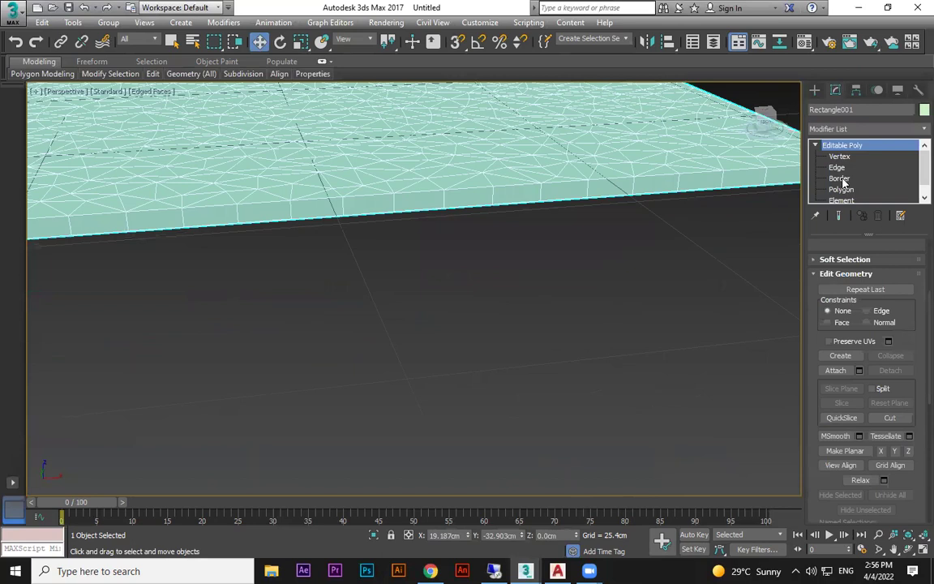
{"action": "left_click", "coordinate": [842, 189]}
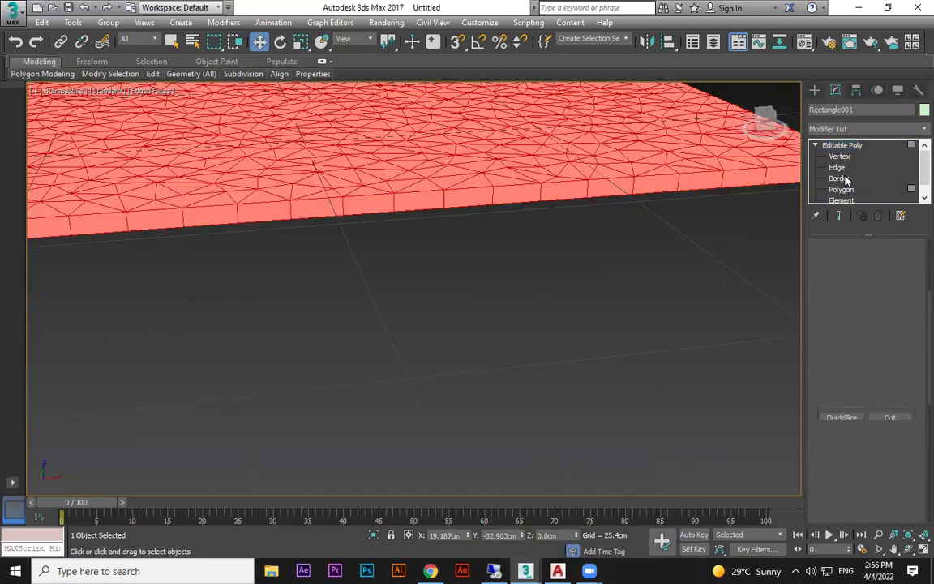
{"action": "left_click", "coordinate": [837, 167]}
{"action": "left_click", "coordinate": [723, 180]}
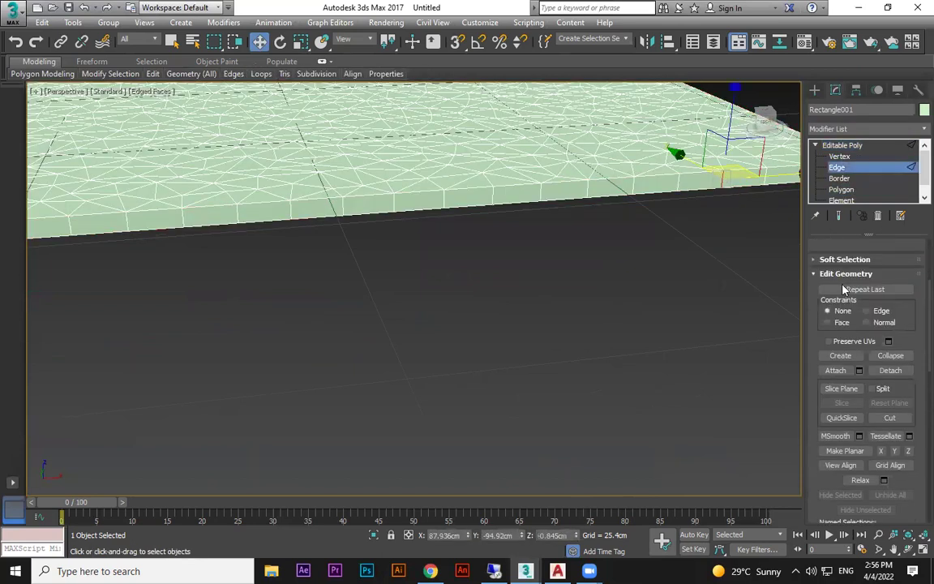
{"action": "scroll", "coordinate": [813, 280], "scroll_direction": "up", "scroll_amount": 3}
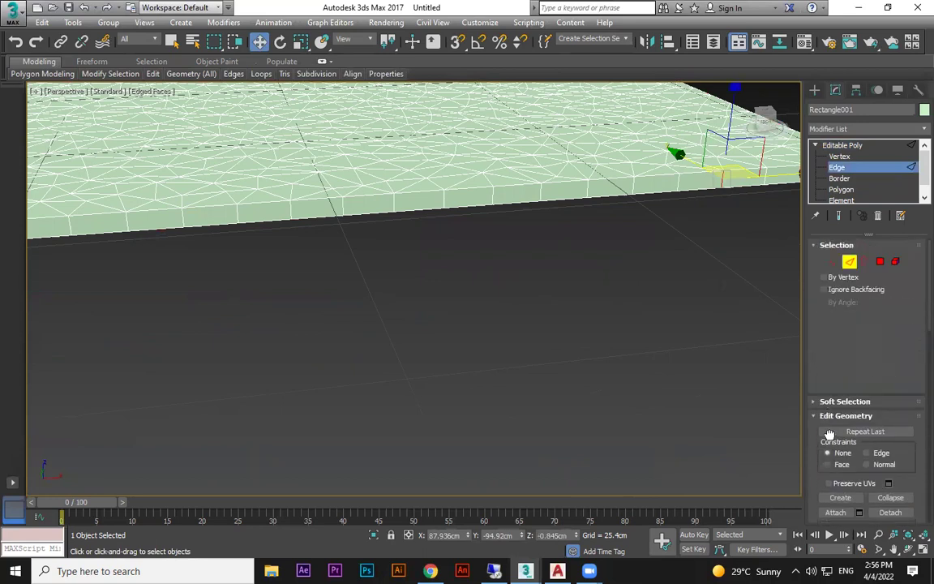
{"action": "left_click", "coordinate": [837, 329]}
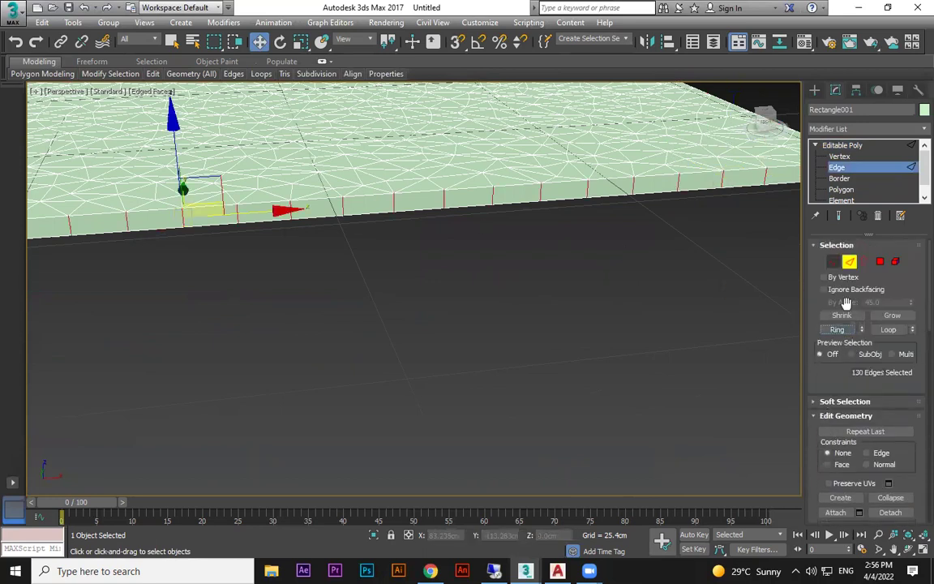
Connect the selected ring of side edges with 1 segment, pinch 0 and slide 0.
{"action": "left_click_drag", "start_coordinate": [855, 372], "coordinate": [867, 231]}
{"action": "scroll", "coordinate": [840, 434], "scroll_direction": "down", "scroll_amount": 10}
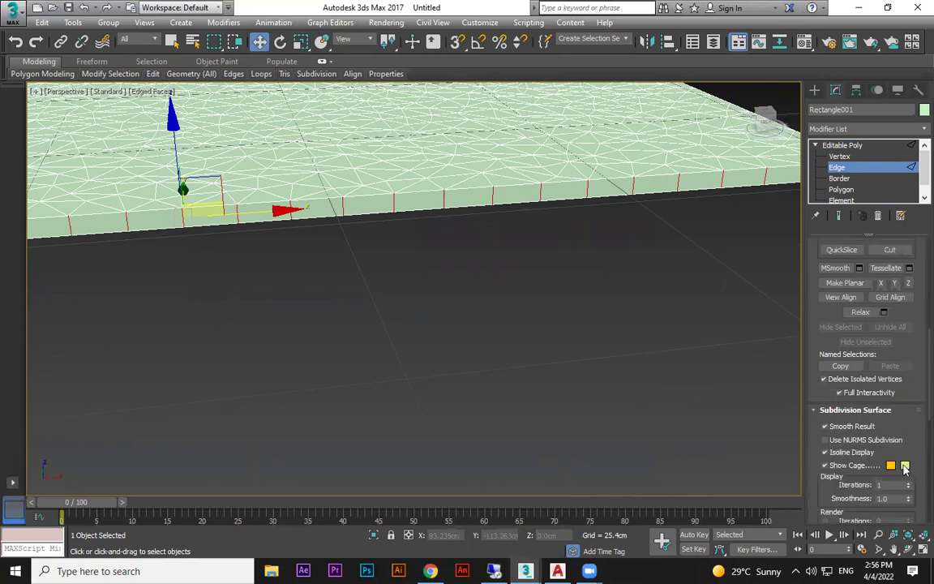
{"action": "scroll", "coordinate": [843, 458], "scroll_direction": "down", "scroll_amount": 10}
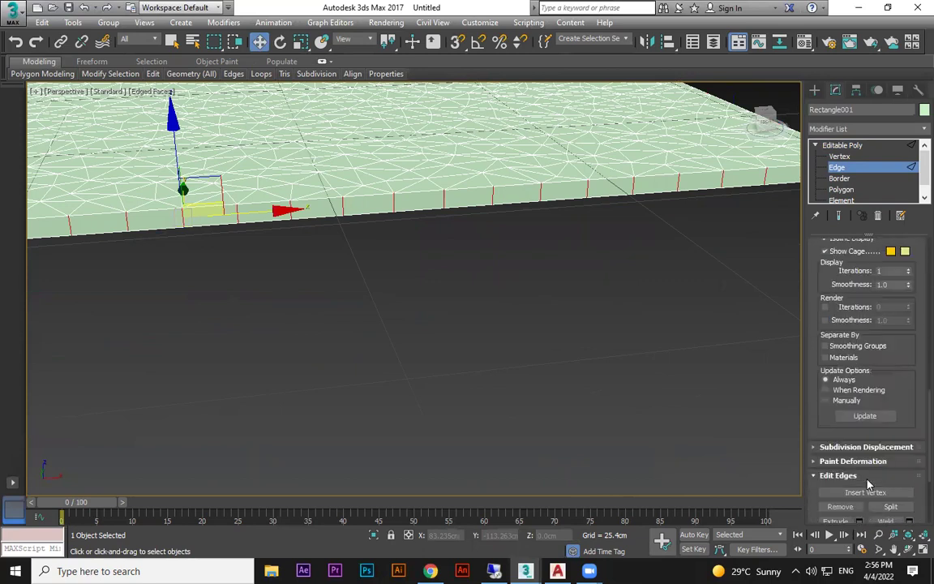
{"action": "left_click", "coordinate": [910, 475]}
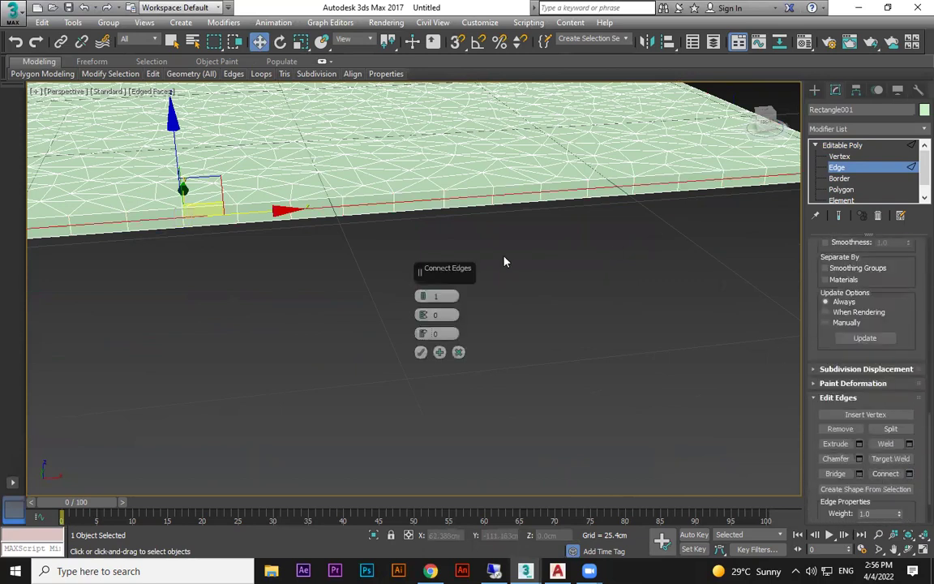
{"action": "left_click", "coordinate": [421, 352]}
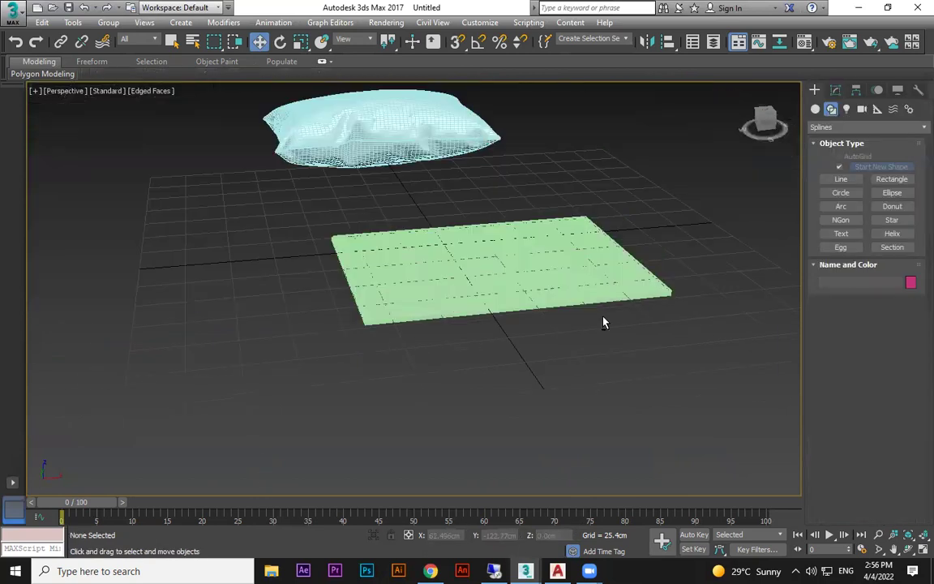
Select the slab, turn off the edged-faces display and convert the object to Editable Poly.
{"action": "middle_click_drag", "start_coordinate": [548, 292], "coordinate": [590, 283], "text": "alt"}
{"action": "left_click", "coordinate": [554, 230]}
{"action": "key", "text": "F3"}
{"action": "key", "text": "F3"}
{"action": "scroll", "coordinate": [595, 288], "scroll_direction": "up", "scroll_amount": 5}
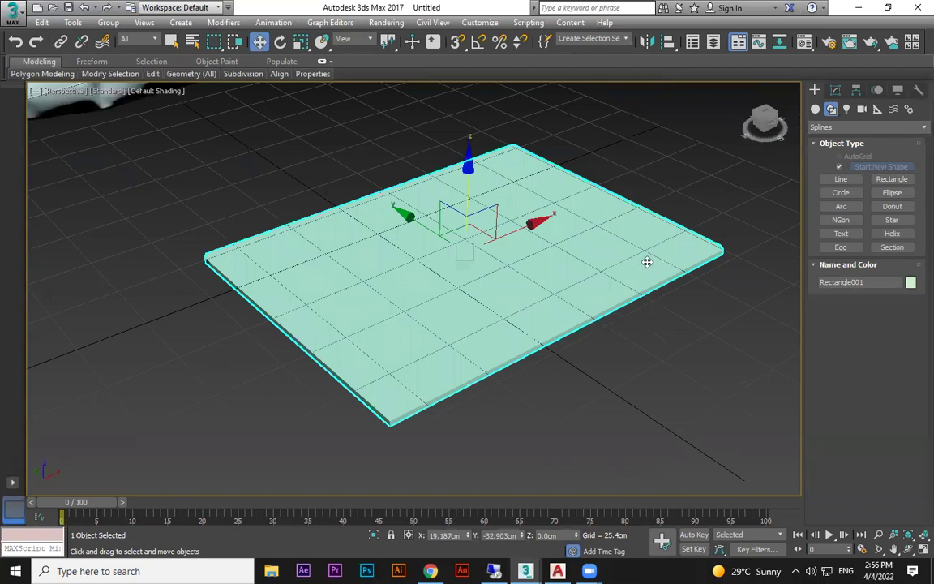
{"action": "right_click", "coordinate": [494, 178]}
{"action": "mouse_move", "coordinate": [527, 317]}
{"action": "left_click", "coordinate": [661, 329]}
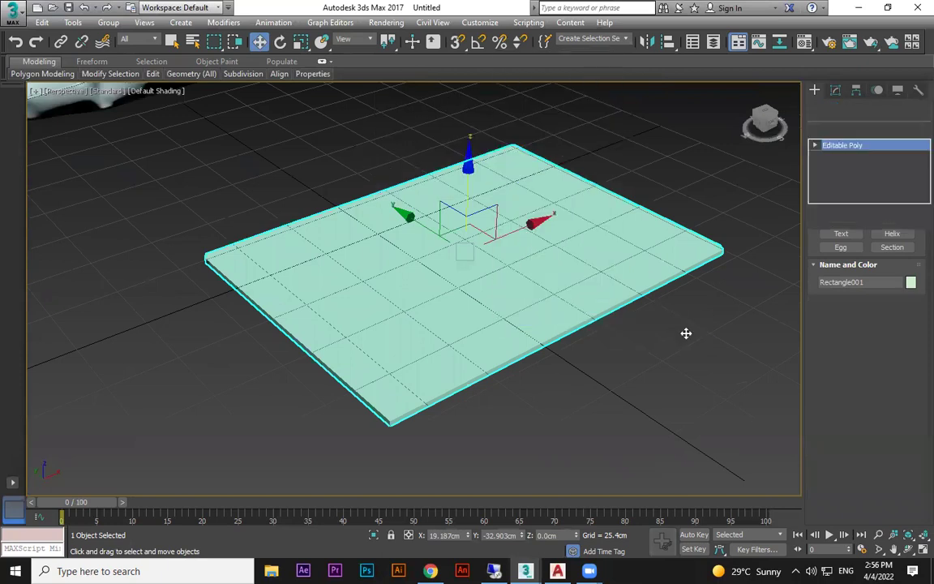
Raise the slab to about 11.8 cm in Z and scale it along X to about 74%.
{"action": "mouse_move", "coordinate": [468, 155]}
{"action": "left_mouse_down"}
{"action": "mouse_move", "coordinate": [470, 138]}
{"action": "mouse_move", "coordinate": [480, 156]}
{"action": "left_mouse_up"}
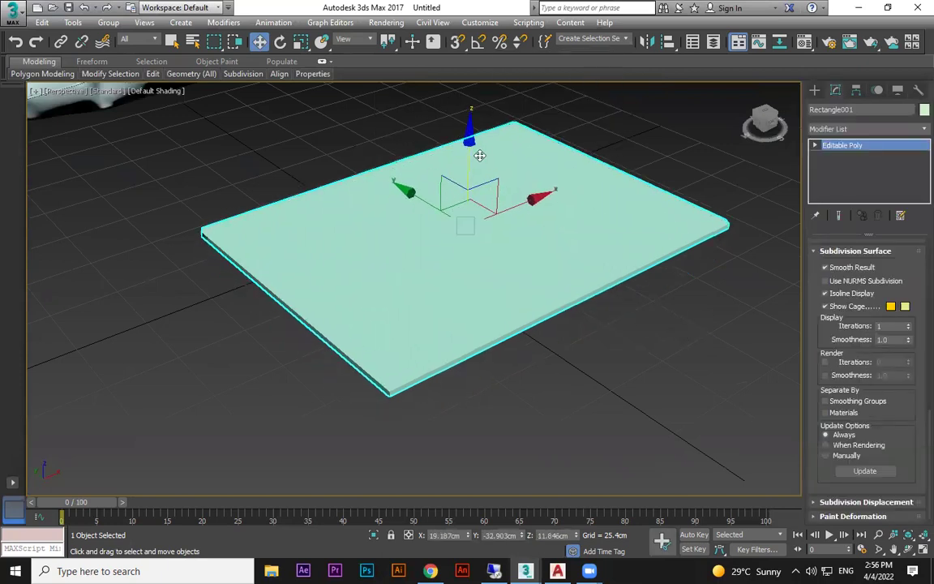
{"action": "key", "text": "r"}
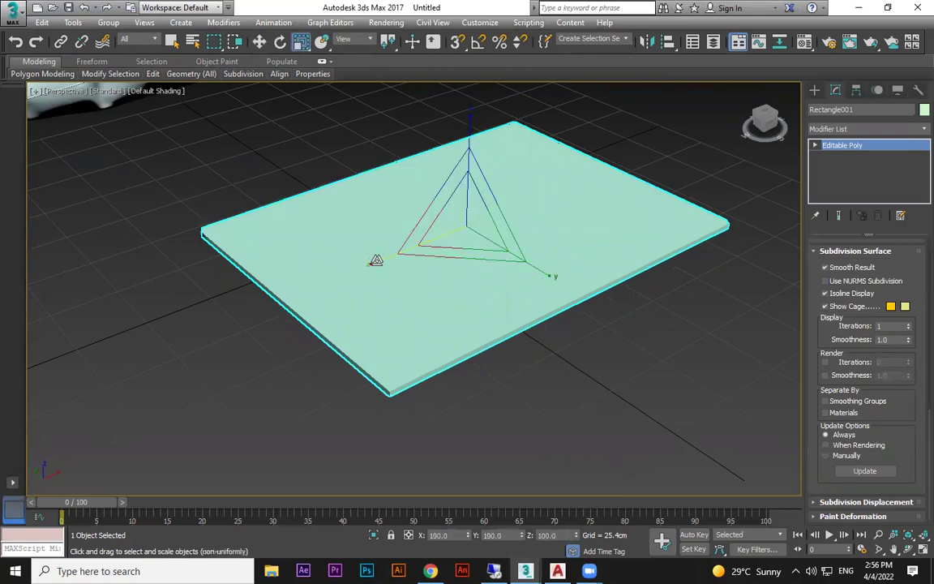
{"action": "left_click_drag", "start_coordinate": [377, 261], "coordinate": [390, 259]}
{"action": "middle_click_drag", "start_coordinate": [560, 283], "coordinate": [545, 308], "text": "alt"}
Add a Cloth modifier to the scaled slab.
{"action": "left_click", "coordinate": [916, 130]}
{"action": "scroll", "coordinate": [860, 154], "scroll_direction": "down", "scroll_amount": 9}
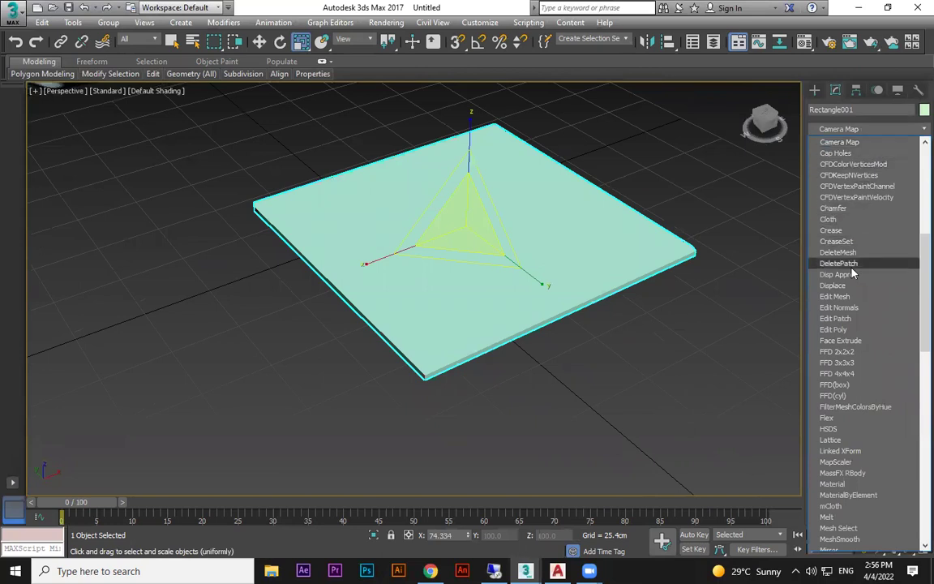
{"action": "scroll", "coordinate": [853, 244], "scroll_direction": "up", "scroll_amount": 6}
{"action": "scroll", "coordinate": [851, 217], "scroll_direction": "down", "scroll_amount": 6}
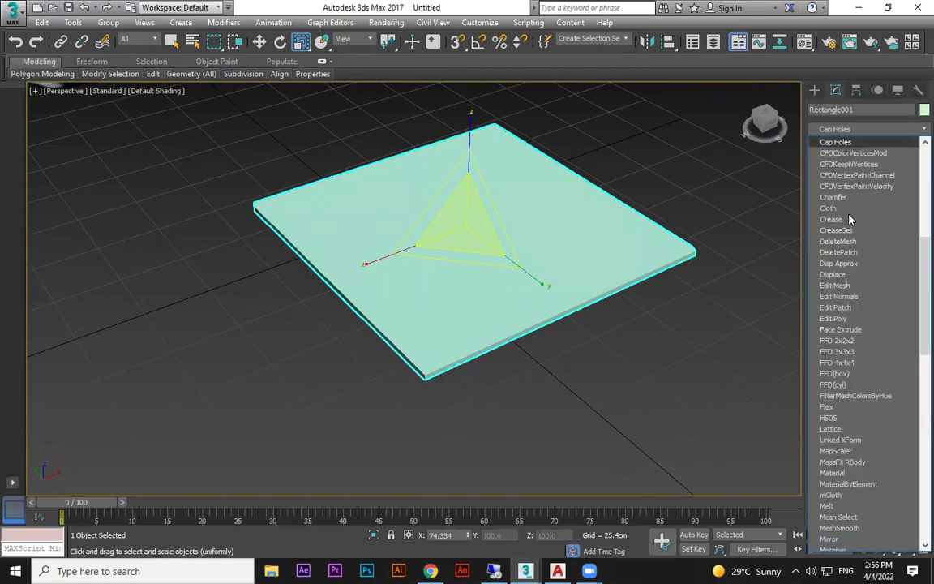
{"action": "left_click", "coordinate": [828, 211]}
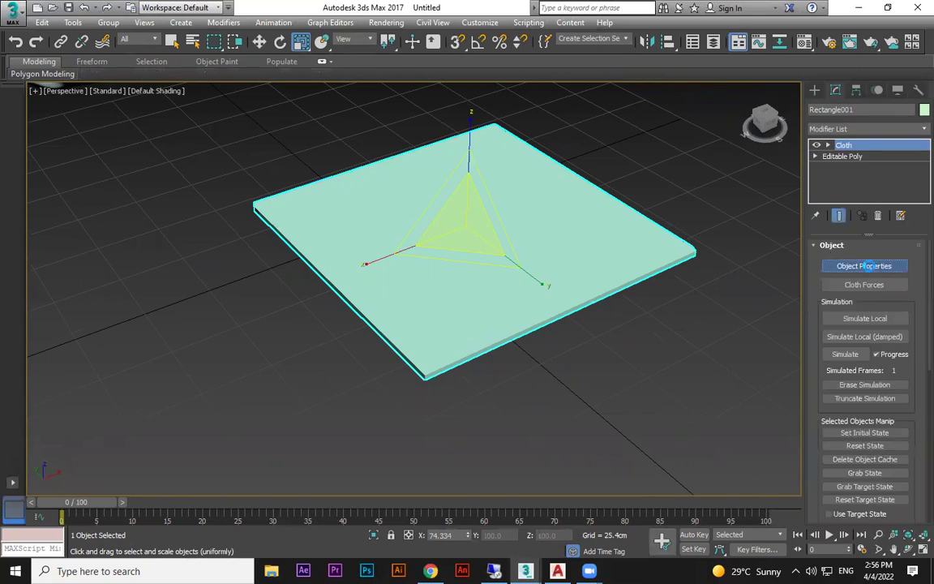
Define Rectangle001 as Cloth with the Cotton preset, enter its internal pressure and accept the object properties.
{"action": "left_click", "coordinate": [864, 266]}
{"action": "left_click", "coordinate": [348, 104]}
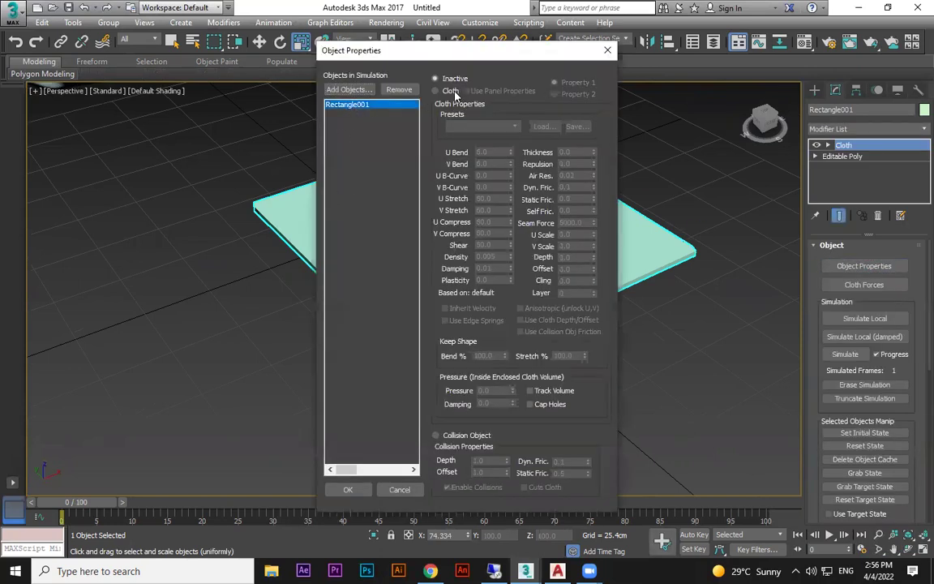
{"action": "left_click", "coordinate": [450, 91]}
{"action": "left_click", "coordinate": [456, 125]}
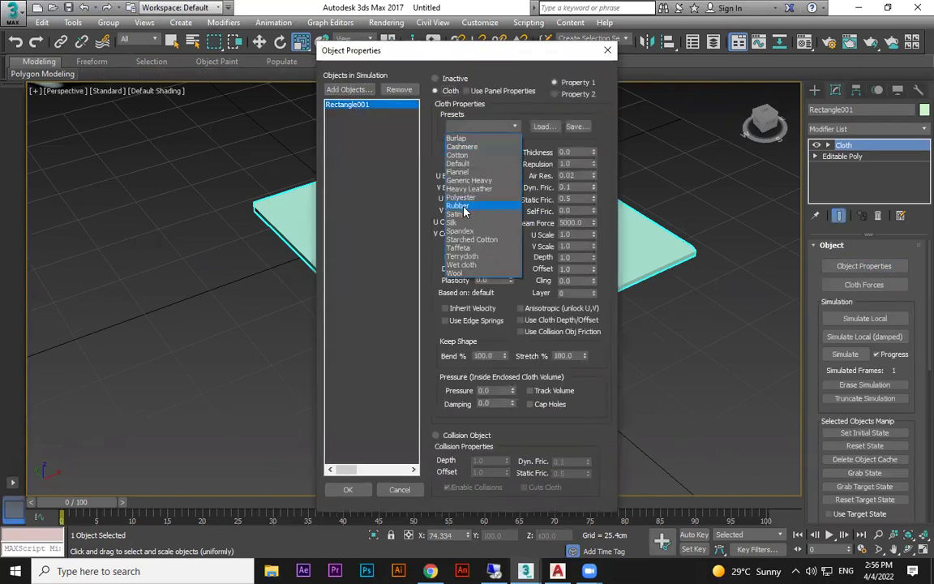
{"action": "left_click", "coordinate": [469, 155]}
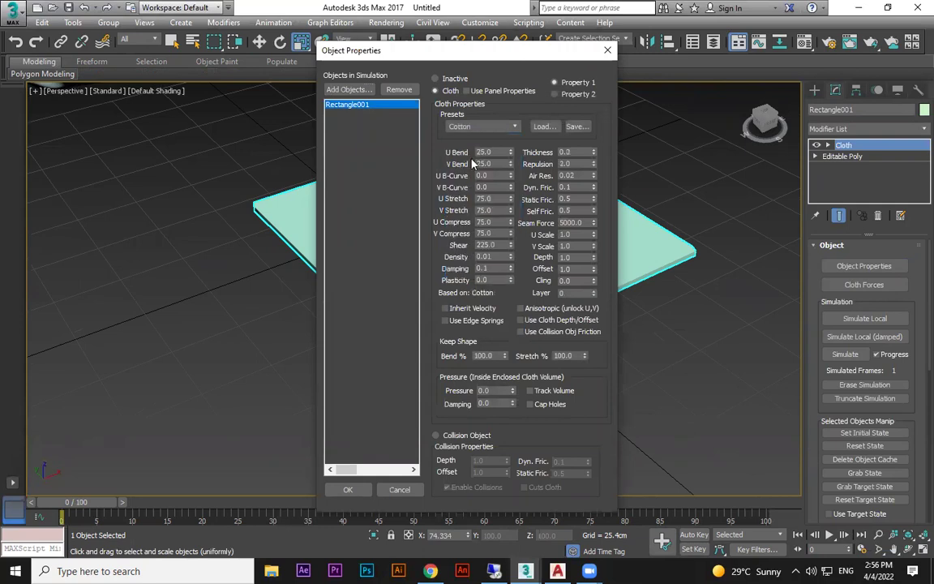
{"action": "double_click", "coordinate": [499, 390]}
{"action": "left_click", "coordinate": [343, 493]}
Widen the command panel, run a local cloth simulation to inflate the slab into a pillow, and deselect it.
{"action": "middle_click_drag", "start_coordinate": [666, 355], "coordinate": [617, 342]}
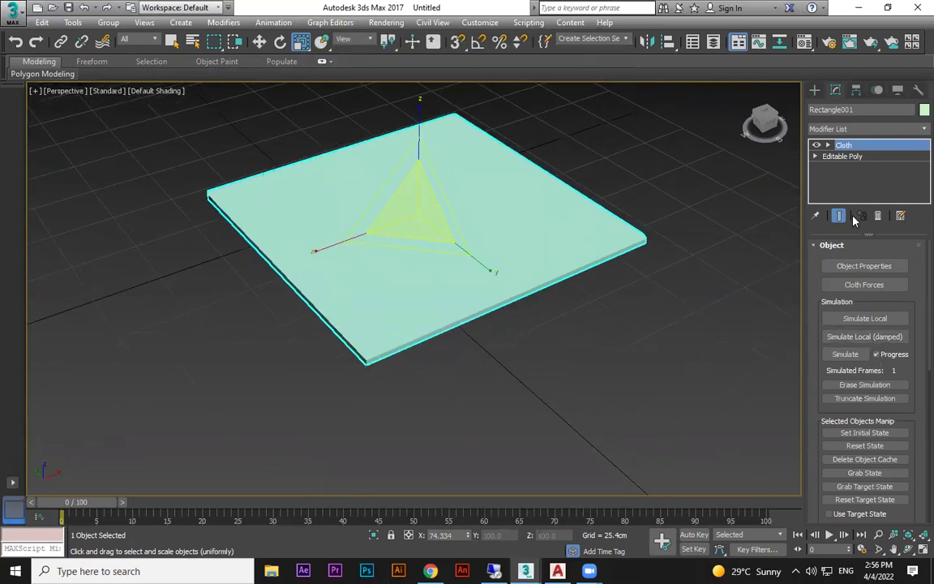
{"action": "left_click_drag", "start_coordinate": [769, 245], "coordinate": [689, 244]}
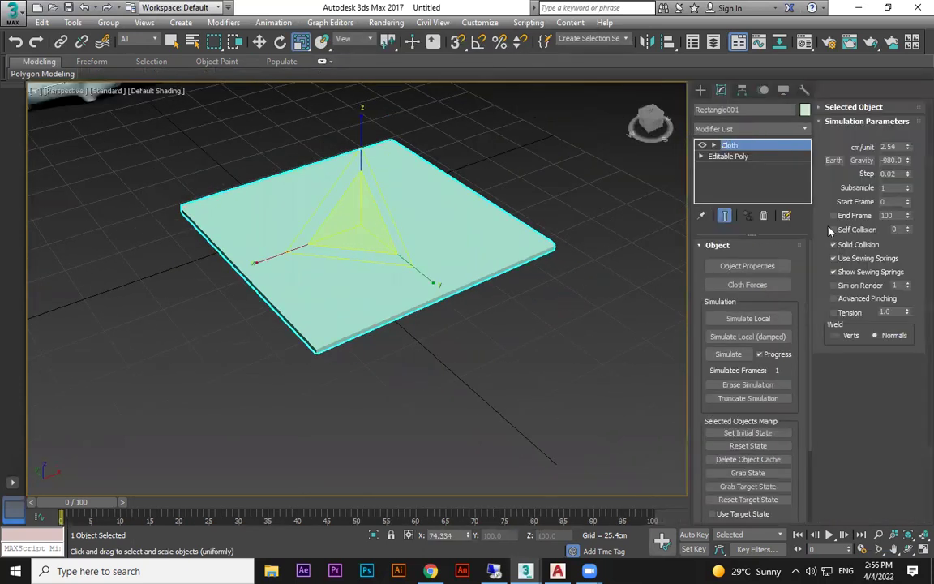
{"action": "left_click", "coordinate": [747, 318]}
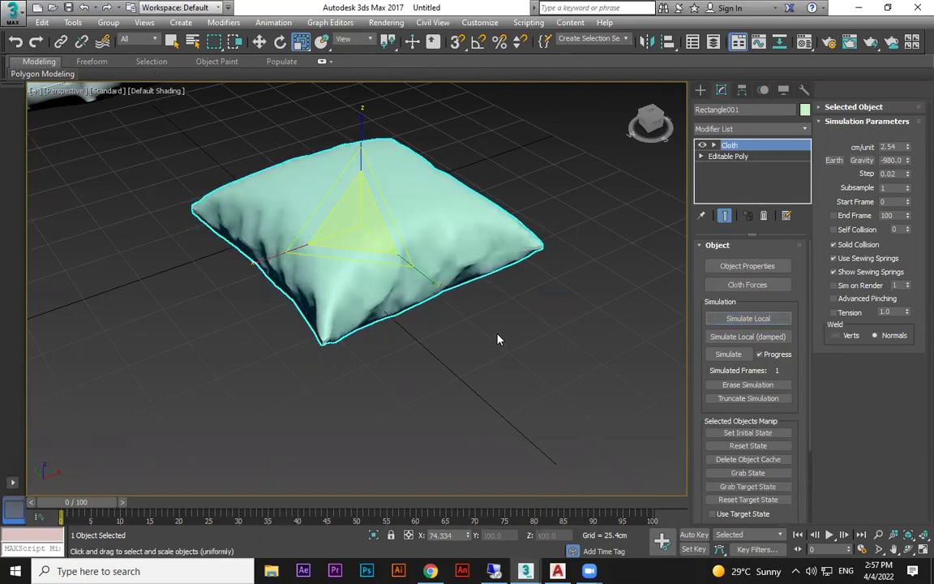
{"action": "left_click", "coordinate": [497, 337]}
Examine the simulated pillow's folds and mesh from several angles in shaded, edged-faces and wireframe display.
{"action": "key", "text": "F4"}
{"action": "key", "text": "F4"}
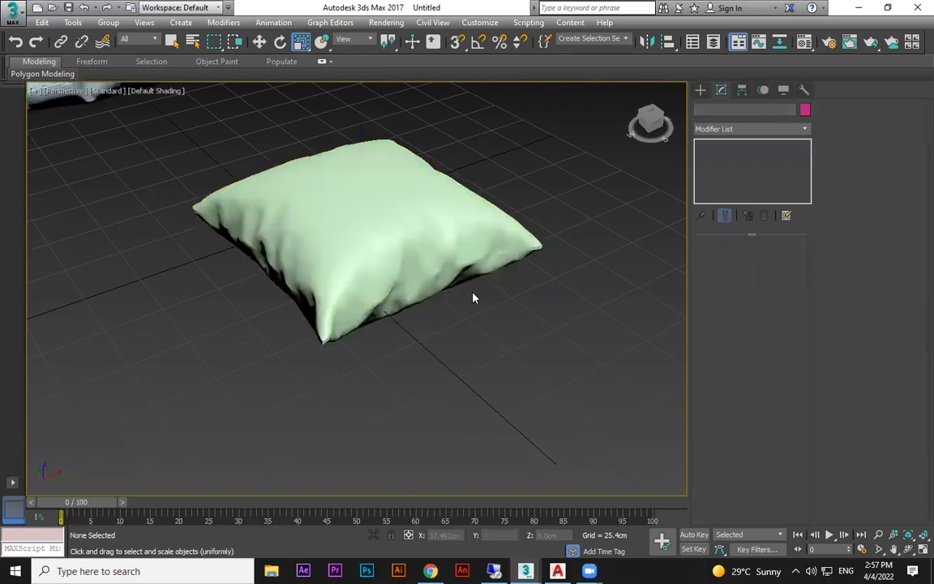
{"action": "scroll", "coordinate": [473, 296], "scroll_direction": "up", "scroll_amount": 10}
{"action": "middle_click_drag", "start_coordinate": [295, 266], "coordinate": [463, 328], "text": "alt"}
{"action": "scroll", "coordinate": [496, 275], "scroll_direction": "down", "scroll_amount": 4}
{"action": "scroll", "coordinate": [456, 304], "scroll_direction": "down", "scroll_amount": 2}
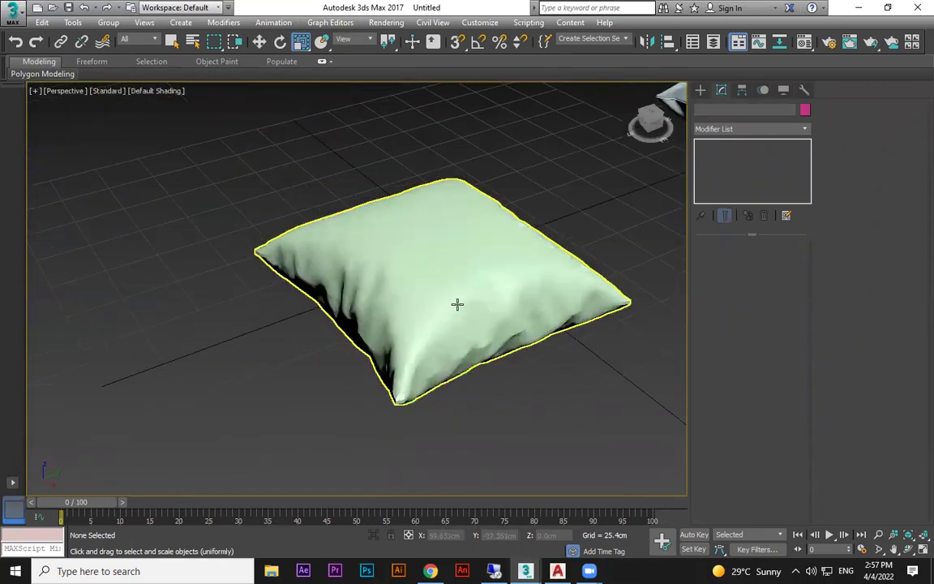
{"action": "scroll", "coordinate": [457, 304], "scroll_direction": "up", "scroll_amount": 4}
{"action": "key", "text": "F3"}
{"action": "key", "text": "F3"}
{"action": "key", "text": "F3"}
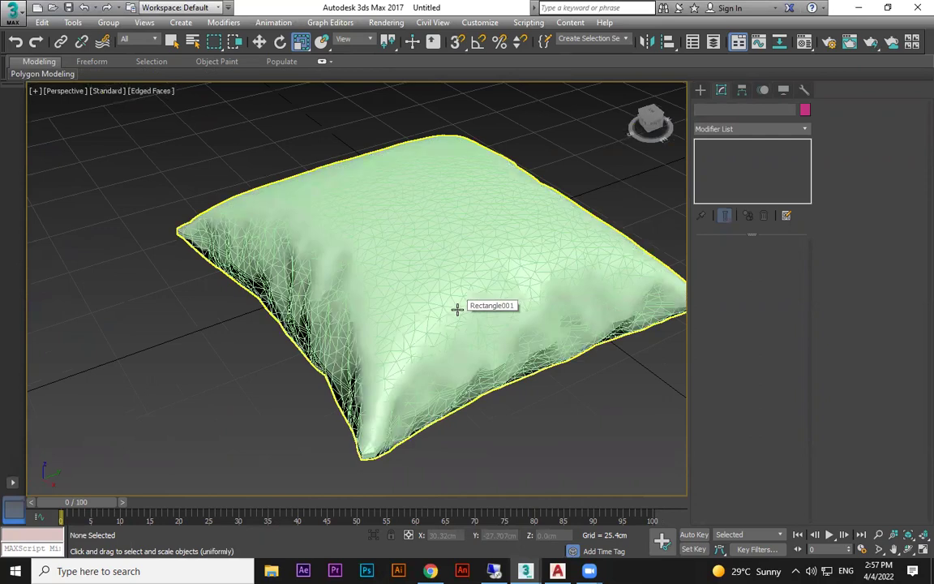
{"action": "key", "text": "F3"}
{"action": "key", "text": "F3"}
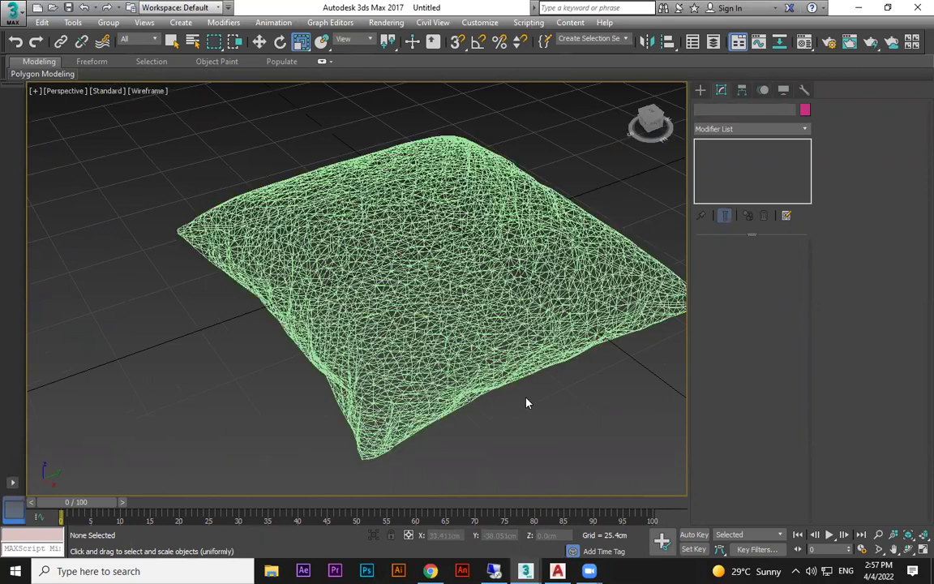
Clone the simulated square pillow as a single instance, placed at about -246 cm in Y.
{"action": "left_click", "coordinate": [490, 249]}
{"action": "scroll", "coordinate": [514, 334], "scroll_direction": "down", "scroll_amount": 1}
{"action": "key", "text": "w"}
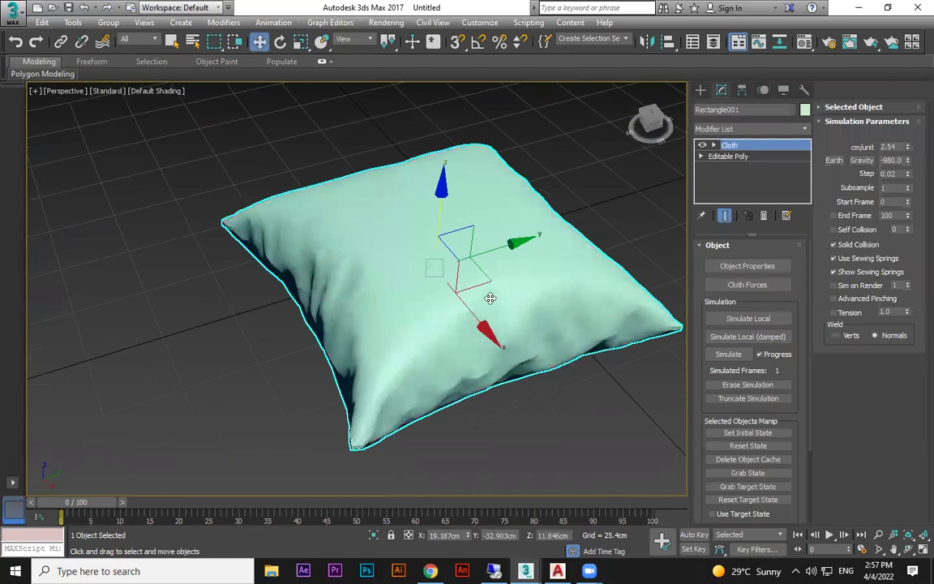
{"action": "scroll", "coordinate": [522, 274], "scroll_direction": "down", "scroll_amount": 5}
{"action": "left_click_drag", "start_coordinate": [520, 266], "coordinate": [213, 351], "text": "shift"}
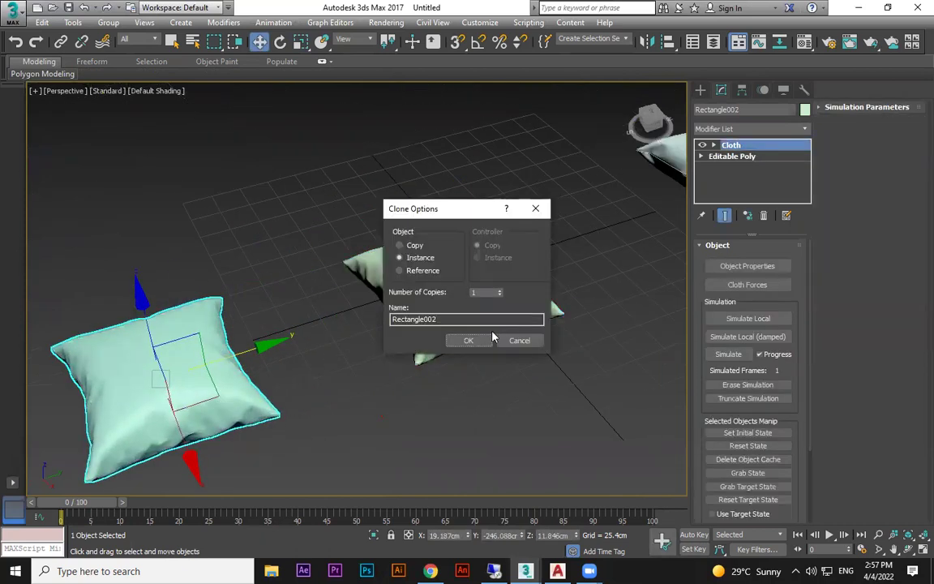
{"action": "left_click", "coordinate": [470, 341]}
Convert the cloned pillow to Editable Poly, add a MeshSmooth modifier with 3 iterations and deselect it.
{"action": "middle_click_drag", "start_coordinate": [418, 347], "coordinate": [523, 312]}
{"action": "right_click", "coordinate": [372, 334]}
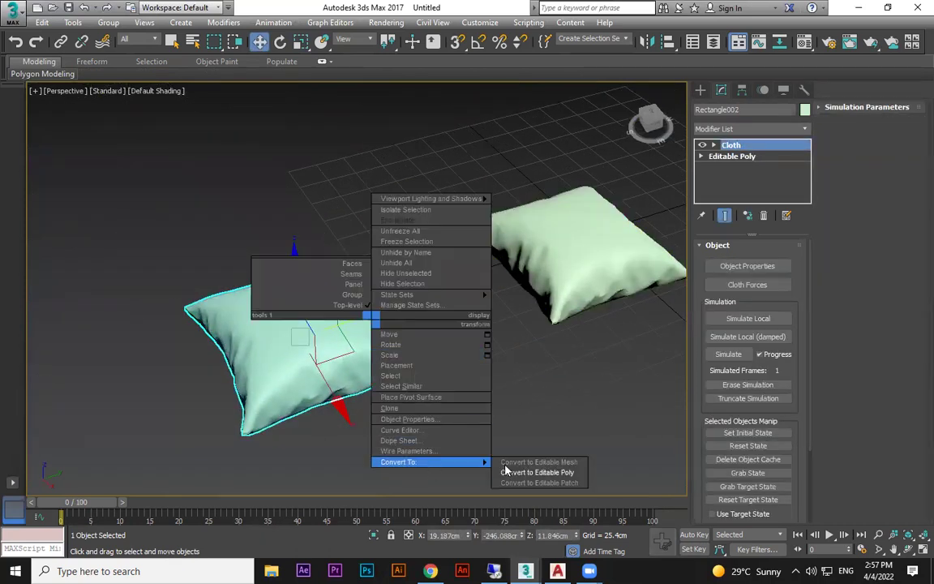
{"action": "left_click", "coordinate": [572, 473]}
{"action": "left_click", "coordinate": [804, 129]}
{"action": "key", "text": "m"}
{"action": "key", "text": "m"}
{"action": "left_click", "coordinate": [740, 222]}
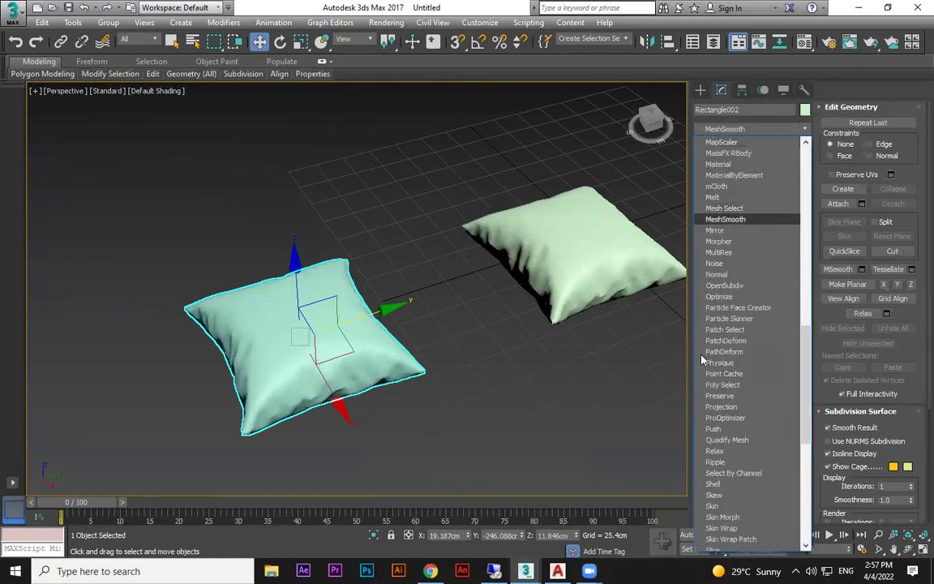
{"action": "key", "text": "Return"}
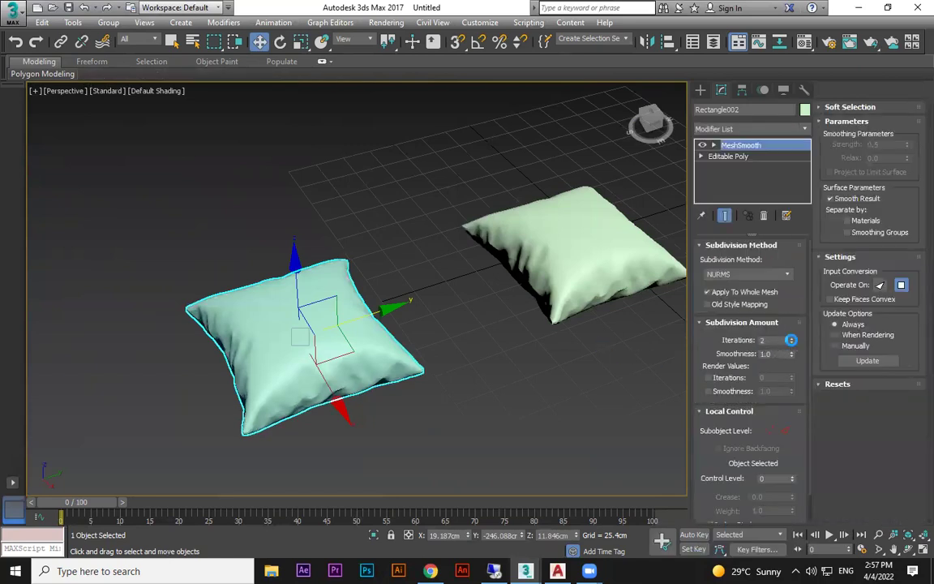
{"action": "left_click", "coordinate": [569, 402]}
Examine the smoothed pillow's folds and corners up close from several angles and compare it with the original.
{"action": "middle_click_drag", "start_coordinate": [457, 369], "coordinate": [536, 381]}
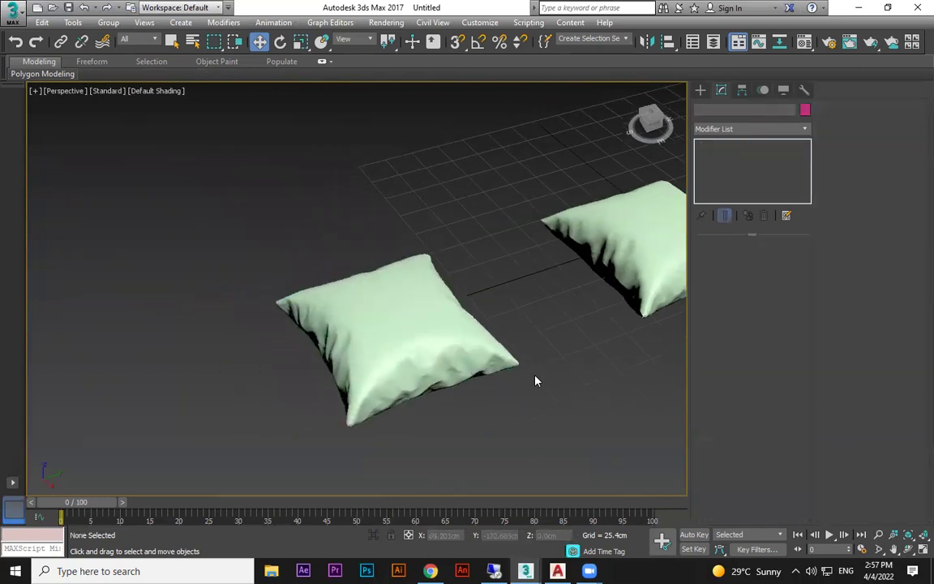
{"action": "scroll", "coordinate": [534, 381], "scroll_direction": "up", "scroll_amount": 4}
{"action": "middle_click_drag", "start_coordinate": [453, 346], "coordinate": [506, 310], "text": "alt"}
{"action": "scroll", "coordinate": [444, 265], "scroll_direction": "up", "scroll_amount": 4}
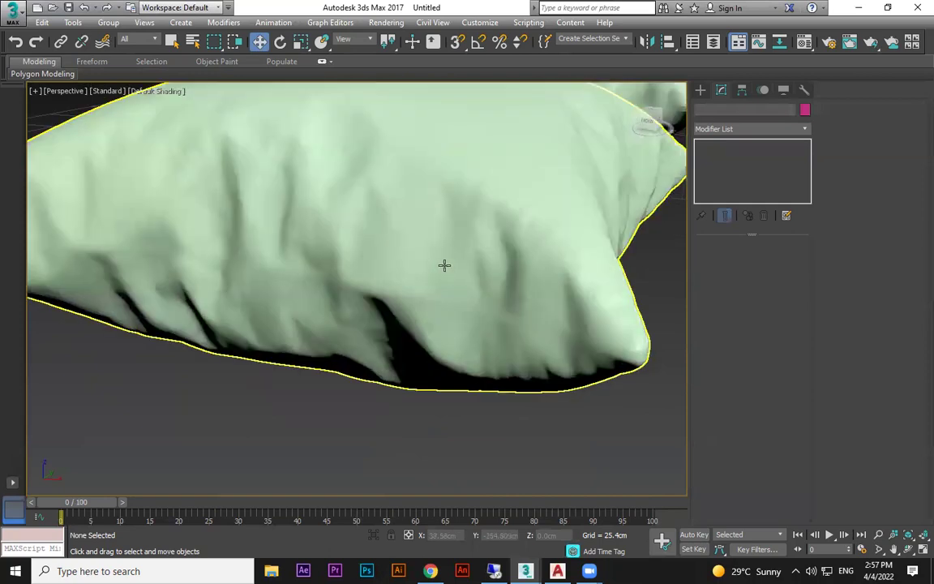
{"action": "middle_click_drag", "start_coordinate": [492, 225], "coordinate": [386, 281], "text": "alt"}
{"action": "scroll", "coordinate": [386, 282], "scroll_direction": "down", "scroll_amount": 5}
{"action": "middle_click_drag", "start_coordinate": [308, 315], "coordinate": [524, 301], "text": "alt"}
{"action": "scroll", "coordinate": [581, 333], "scroll_direction": "up", "scroll_amount": 4}
{"action": "middle_click_drag", "start_coordinate": [582, 334], "coordinate": [346, 322], "text": "alt"}
{"action": "scroll", "coordinate": [509, 317], "scroll_direction": "up", "scroll_amount": 4}
{"action": "scroll", "coordinate": [601, 296], "scroll_direction": "down", "scroll_amount": 5}
{"action": "middle_click_drag", "start_coordinate": [474, 420], "coordinate": [461, 365]}
{"action": "scroll", "coordinate": [462, 365], "scroll_direction": "up", "scroll_amount": 5}
{"action": "middle_click_drag", "start_coordinate": [525, 201], "coordinate": [567, 305]}
{"action": "scroll", "coordinate": [566, 304], "scroll_direction": "up", "scroll_amount": 3}
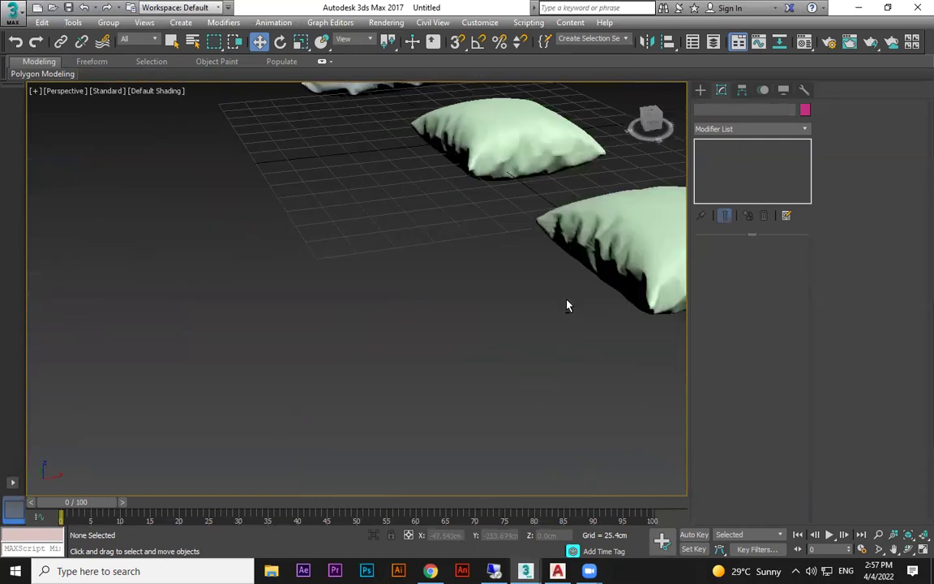
{"action": "scroll", "coordinate": [635, 245], "scroll_direction": "down", "scroll_amount": 3}
Try flattening the smoothed pillow by scaling it down along Z.
{"action": "left_click", "coordinate": [571, 257]}
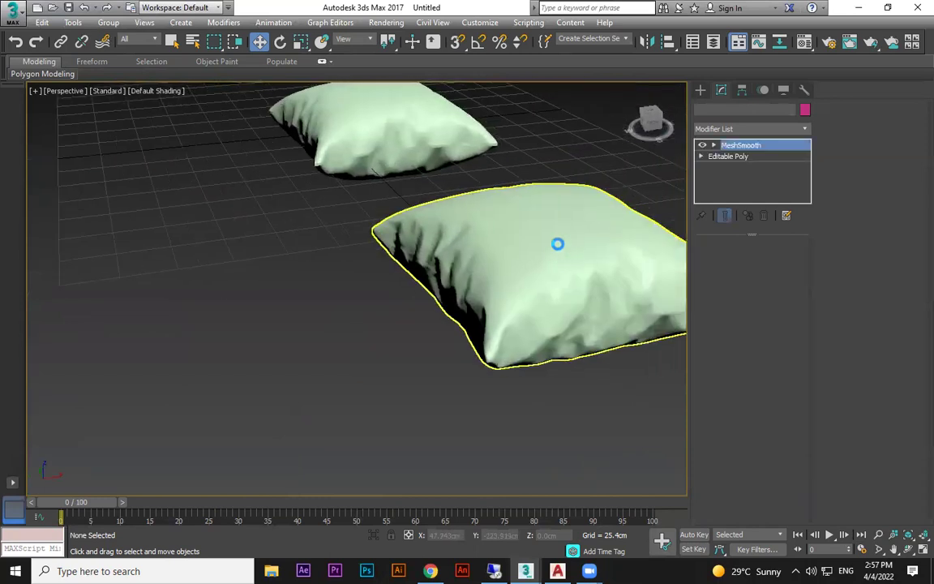
{"action": "left_click", "coordinate": [603, 276]}
{"action": "key", "text": "r"}
{"action": "left_click_drag", "start_coordinate": [559, 171], "coordinate": [559, 184]}
{"action": "left_click", "coordinate": [581, 167]}
{"action": "middle_click_drag", "start_coordinate": [588, 248], "coordinate": [453, 307], "text": "alt"}
{"action": "middle_click_drag", "start_coordinate": [507, 284], "coordinate": [589, 322], "text": "alt"}
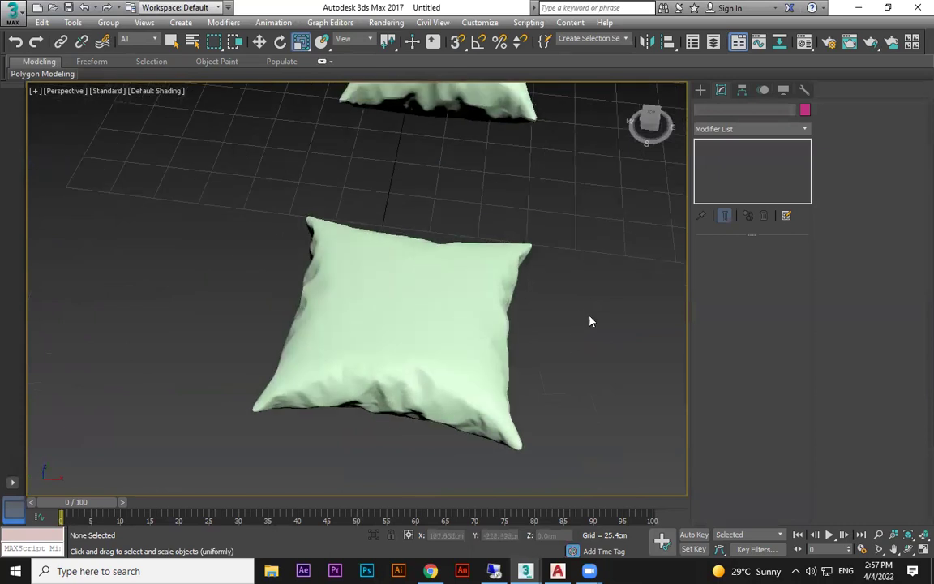
Undo the Z scaling of the smoothed pillow.
{"action": "key", "text": "ctrl+z"}
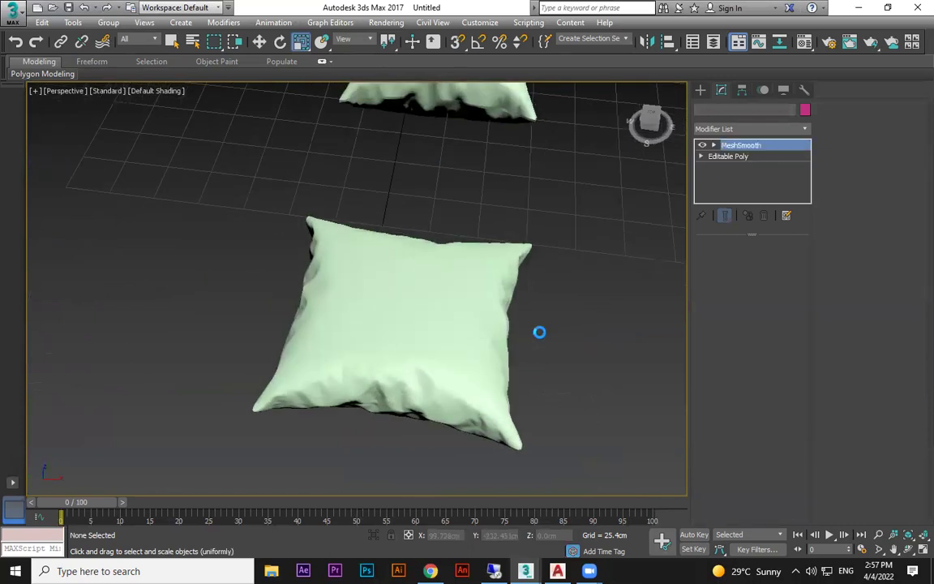
{"action": "key", "text": "ctrl+z"}
{"action": "key", "text": "ctrl+z"}
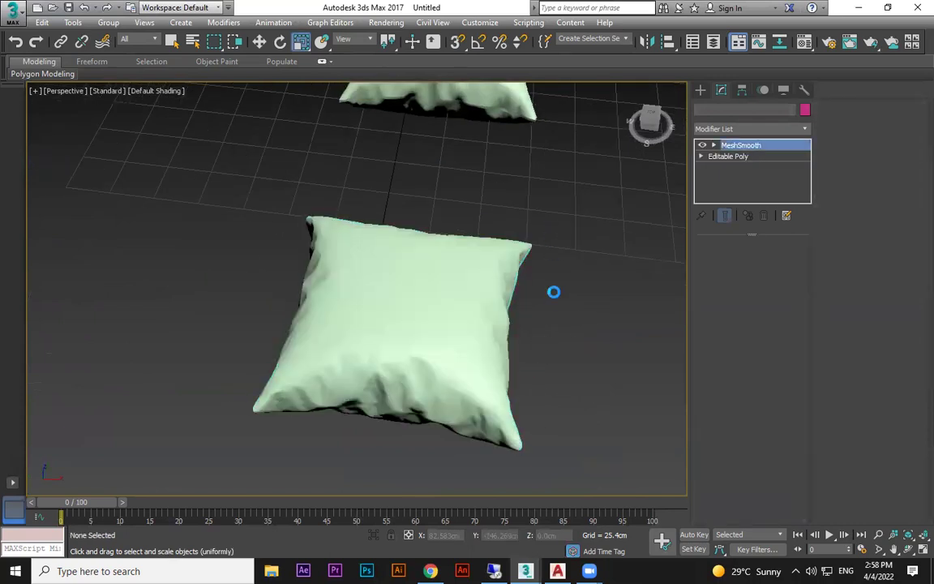
{"action": "key", "text": "ctrl+z"}
{"action": "scroll", "coordinate": [550, 227], "scroll_direction": "down", "scroll_amount": 3}
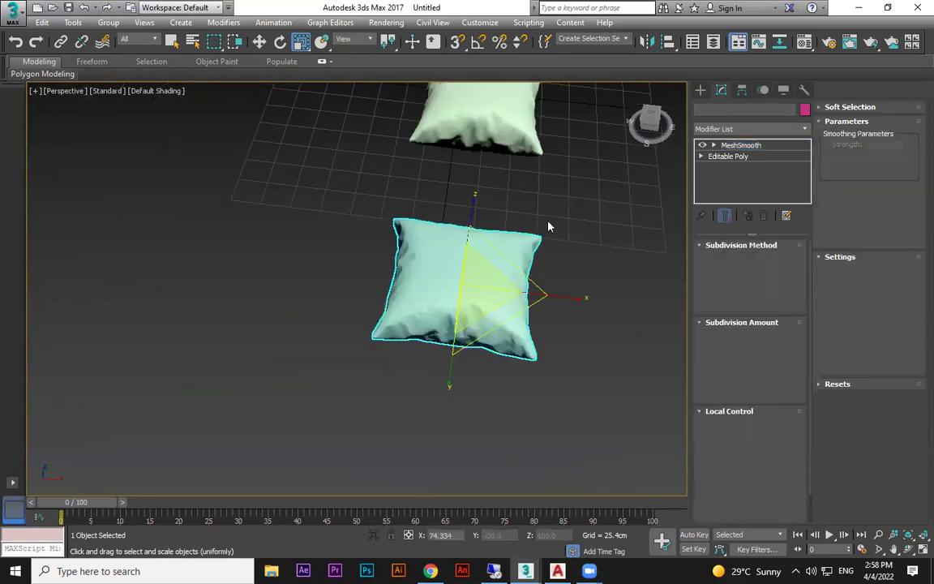
Examine the surface and edges of the smoothed pillow at close range.
{"action": "middle_click_drag", "start_coordinate": [548, 226], "coordinate": [542, 417]}
{"action": "scroll", "coordinate": [501, 207], "scroll_direction": "up", "scroll_amount": 3}
{"action": "middle_click_drag", "start_coordinate": [501, 206], "coordinate": [518, 452]}
{"action": "scroll", "coordinate": [535, 312], "scroll_direction": "up", "scroll_amount": 3}
{"action": "scroll", "coordinate": [541, 361], "scroll_direction": "up", "scroll_amount": 5}
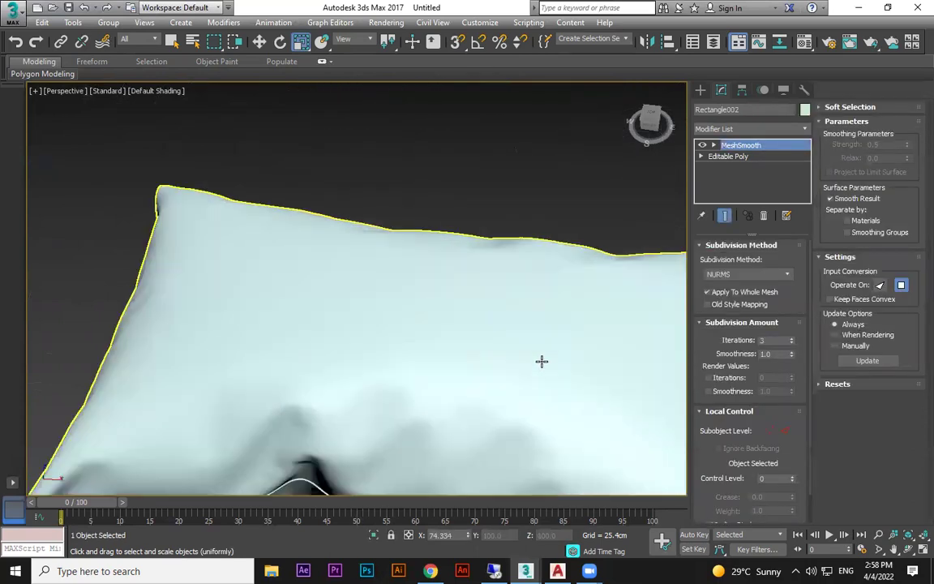
{"action": "middle_click_drag", "start_coordinate": [525, 323], "coordinate": [523, 292]}
{"action": "scroll", "coordinate": [420, 343], "scroll_direction": "down", "scroll_amount": 3}
{"action": "middle_click_drag", "start_coordinate": [419, 342], "coordinate": [620, 177], "text": "alt"}
{"action": "scroll", "coordinate": [438, 328], "scroll_direction": "down", "scroll_amount": 3}
{"action": "scroll", "coordinate": [521, 380], "scroll_direction": "down", "scroll_amount": 4}
Stretch the smoothed pillow to about 165% along Y, flatten it along Z and deselect it.
{"action": "middle_click_drag", "start_coordinate": [527, 386], "coordinate": [471, 265]}
{"action": "scroll", "coordinate": [471, 312], "scroll_direction": "up", "scroll_amount": 5}
{"action": "middle_click_drag", "start_coordinate": [486, 337], "coordinate": [348, 342]}
{"action": "scroll", "coordinate": [482, 300], "scroll_direction": "up", "scroll_amount": 3}
{"action": "left_click_drag", "start_coordinate": [292, 329], "coordinate": [264, 332]}
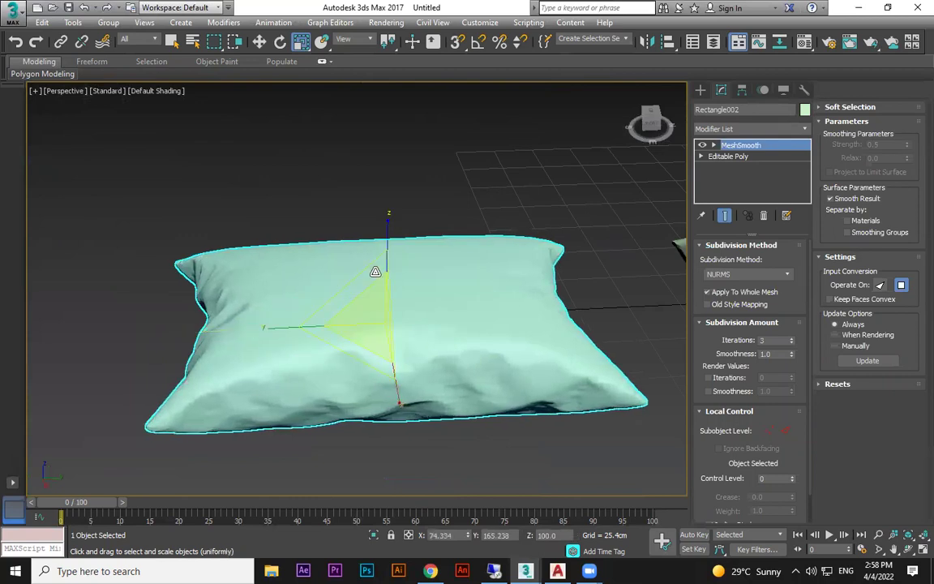
{"action": "left_click_drag", "start_coordinate": [391, 231], "coordinate": [390, 238]}
{"action": "middle_click_drag", "start_coordinate": [487, 309], "coordinate": [571, 330], "text": "alt"}
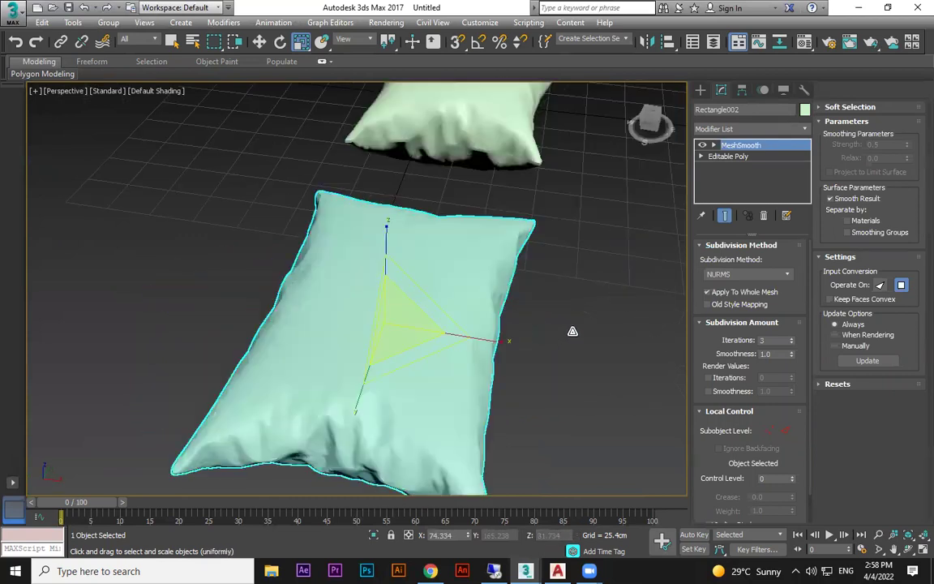
{"action": "scroll", "coordinate": [580, 332], "scroll_direction": "down", "scroll_amount": 6}
{"action": "left_click", "coordinate": [417, 361]}
Examine the folds of the long Box002 pillow and compare all the pillows in the scene.
{"action": "middle_click_drag", "start_coordinate": [416, 361], "coordinate": [460, 372], "text": "alt"}
{"action": "scroll", "coordinate": [276, 240], "scroll_direction": "up", "scroll_amount": 7}
{"action": "scroll", "coordinate": [358, 199], "scroll_direction": "up", "scroll_amount": 4}
{"action": "middle_click_drag", "start_coordinate": [450, 210], "coordinate": [419, 279], "text": "alt"}
{"action": "middle_click_drag", "start_coordinate": [480, 334], "coordinate": [475, 302], "text": "alt"}
{"action": "scroll", "coordinate": [480, 375], "scroll_direction": "down", "scroll_amount": 3}
{"action": "middle_click_drag", "start_coordinate": [480, 375], "coordinate": [532, 313]}
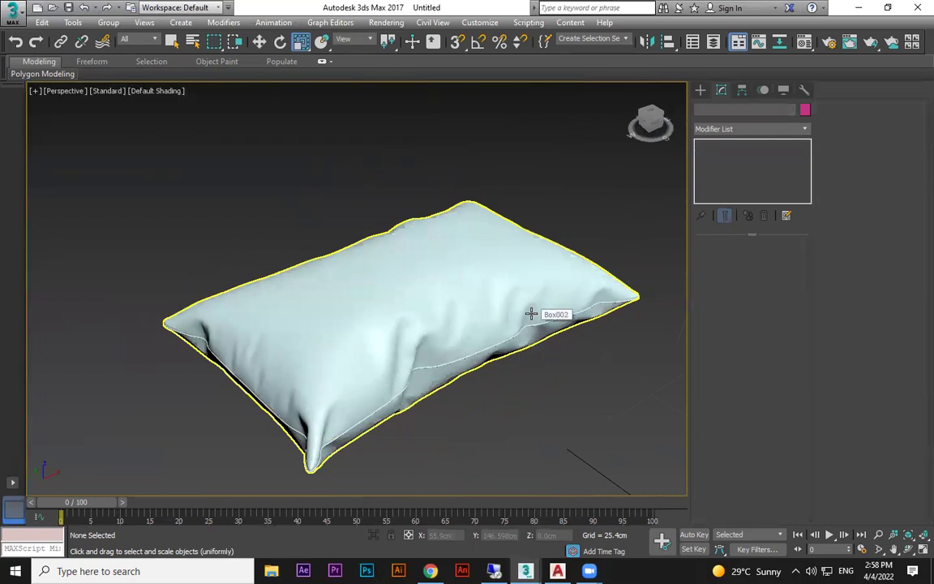
{"action": "scroll", "coordinate": [531, 313], "scroll_direction": "down", "scroll_amount": 7}
{"action": "middle_click_drag", "start_coordinate": [574, 373], "coordinate": [415, 307]}
{"action": "scroll", "coordinate": [508, 354], "scroll_direction": "up", "scroll_amount": 3}
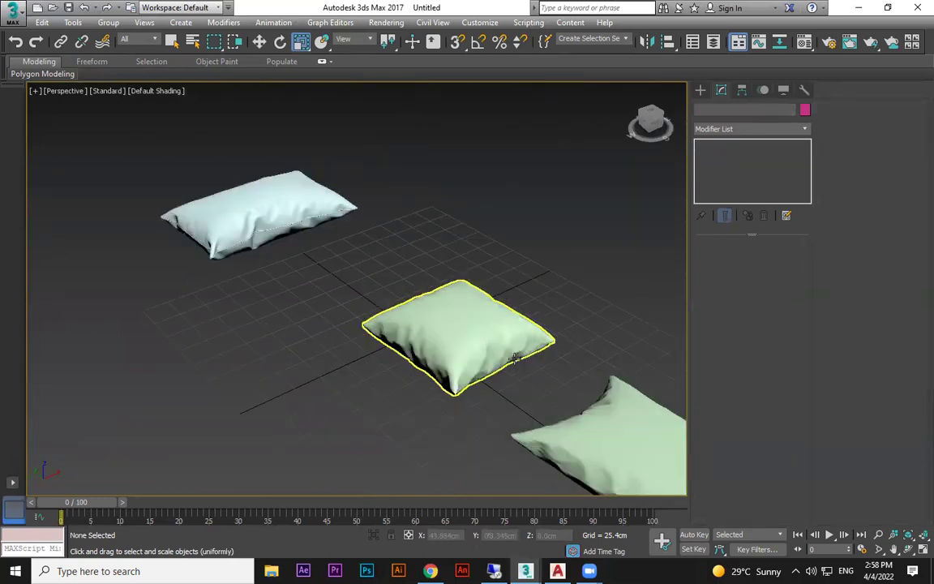
Delete the stretched, smoothed pillow copy.
{"action": "middle_click_drag", "start_coordinate": [509, 353], "coordinate": [675, 376], "text": "alt"}
{"action": "left_click", "coordinate": [676, 375]}
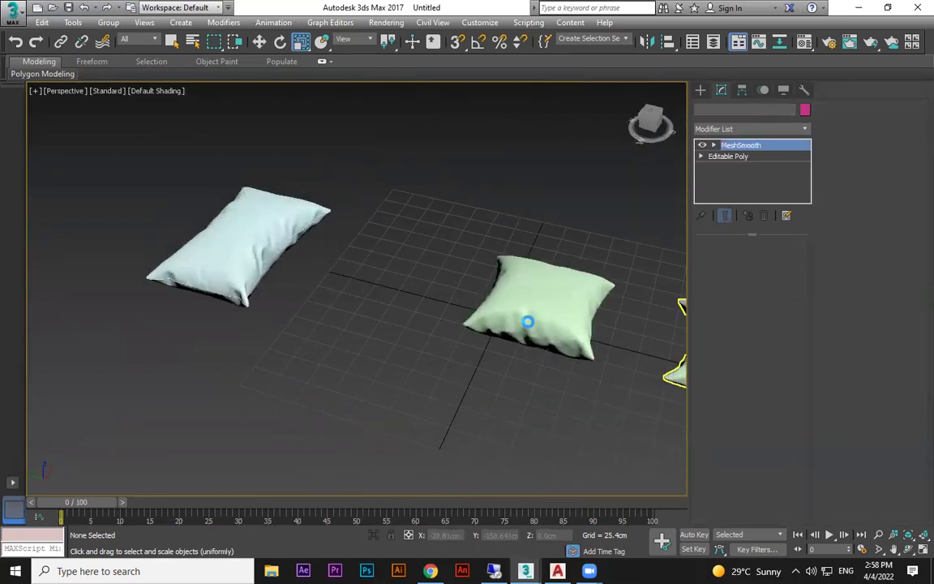
{"action": "key", "text": "Delete"}
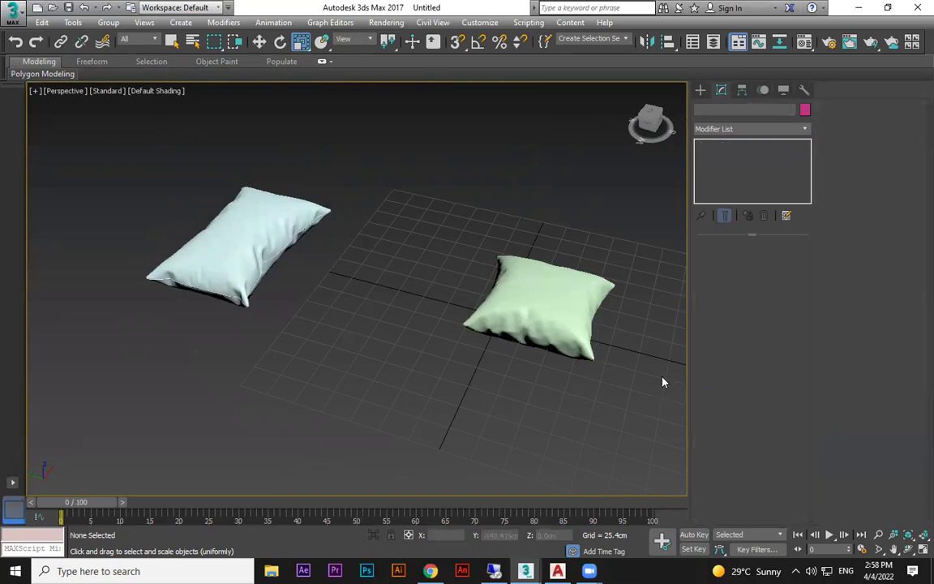
{"action": "middle_click_drag", "start_coordinate": [656, 394], "coordinate": [671, 275], "text": "alt"}
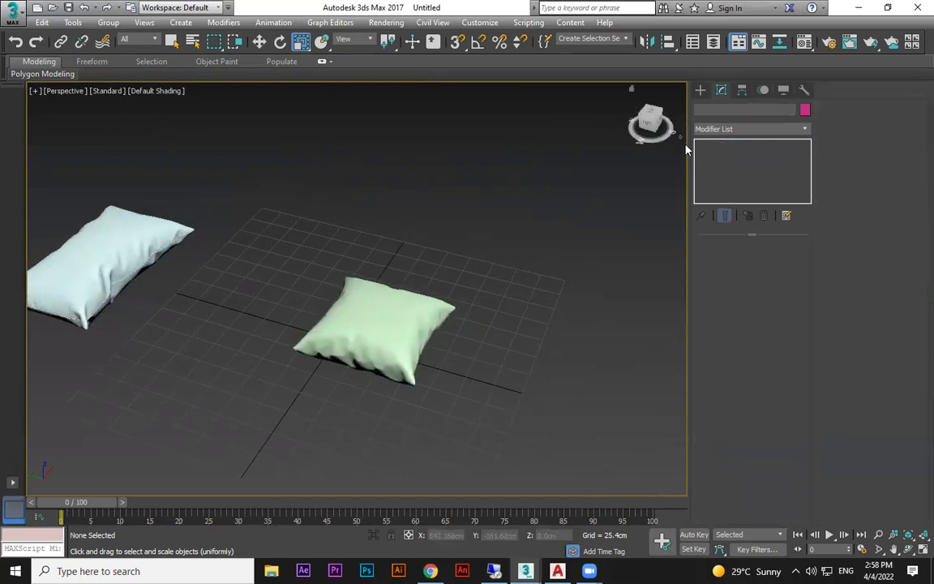
Raise the square cloth pillow to about 109 cm above the grid and tilt it about 23° around X.
{"action": "left_click", "coordinate": [418, 349]}
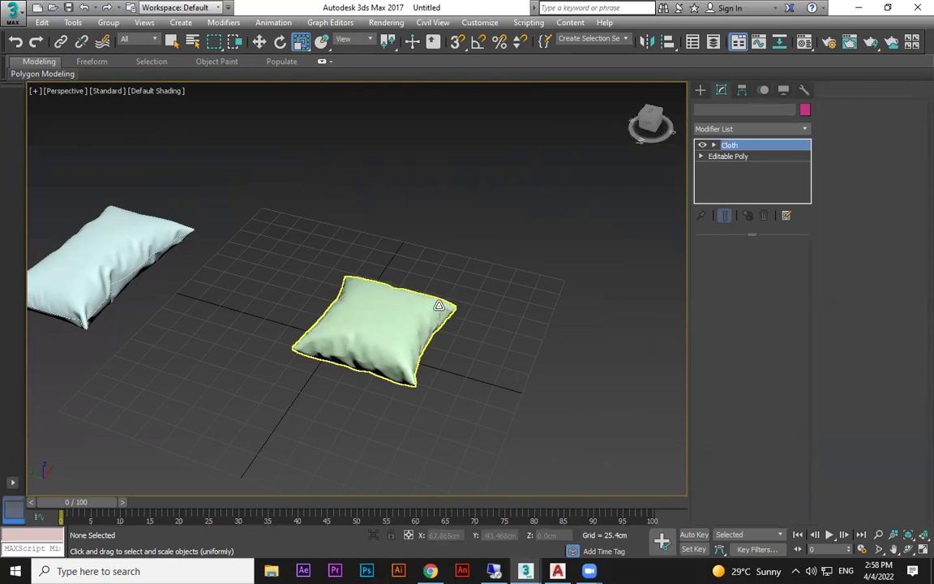
{"action": "left_click", "coordinate": [767, 145]}
{"action": "key", "text": "w"}
{"action": "left_click_drag", "start_coordinate": [377, 235], "coordinate": [396, 150]}
{"action": "key", "text": "e"}
{"action": "left_click_drag", "start_coordinate": [414, 189], "coordinate": [448, 217]}
Create a flat box about 376 cm long and 274 cm wide and position it beneath the raised pillow.
{"action": "left_click", "coordinate": [699, 90]}
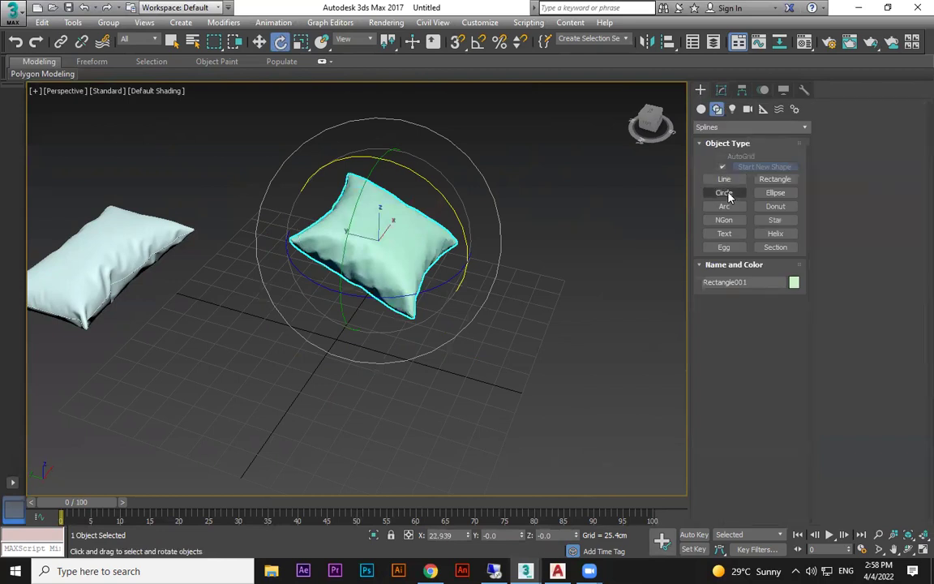
{"action": "left_click", "coordinate": [702, 109]}
{"action": "left_click", "coordinate": [715, 130]}
{"action": "left_click", "coordinate": [726, 140]}
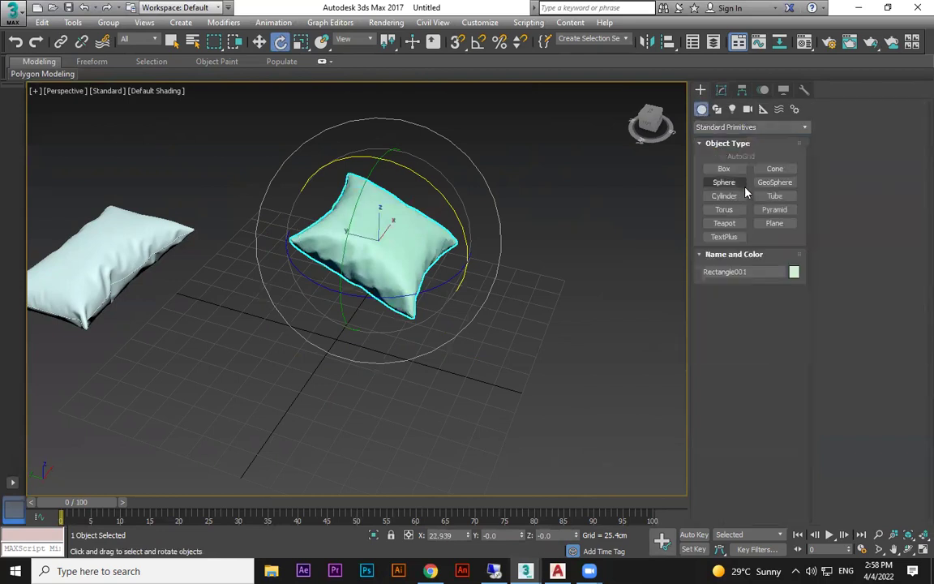
{"action": "left_click_drag", "start_coordinate": [274, 224], "coordinate": [551, 511]}
{"action": "left_click", "coordinate": [551, 514]}
{"action": "middle_click_drag", "start_coordinate": [552, 498], "coordinate": [537, 380]}
{"action": "scroll", "coordinate": [536, 384], "scroll_direction": "down", "scroll_amount": 3}
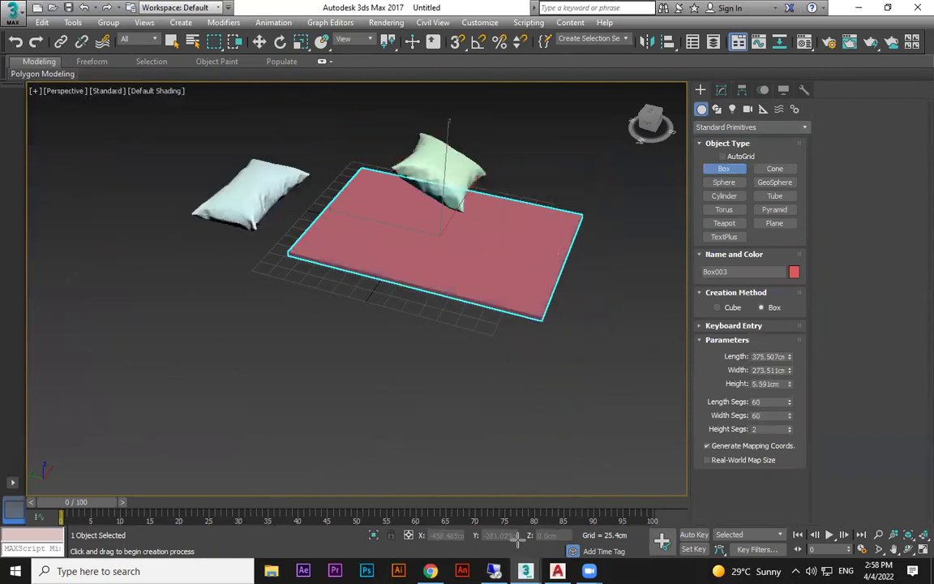
{"action": "key", "text": "w"}
{"action": "middle_click_drag", "start_coordinate": [444, 317], "coordinate": [461, 186], "text": "alt"}
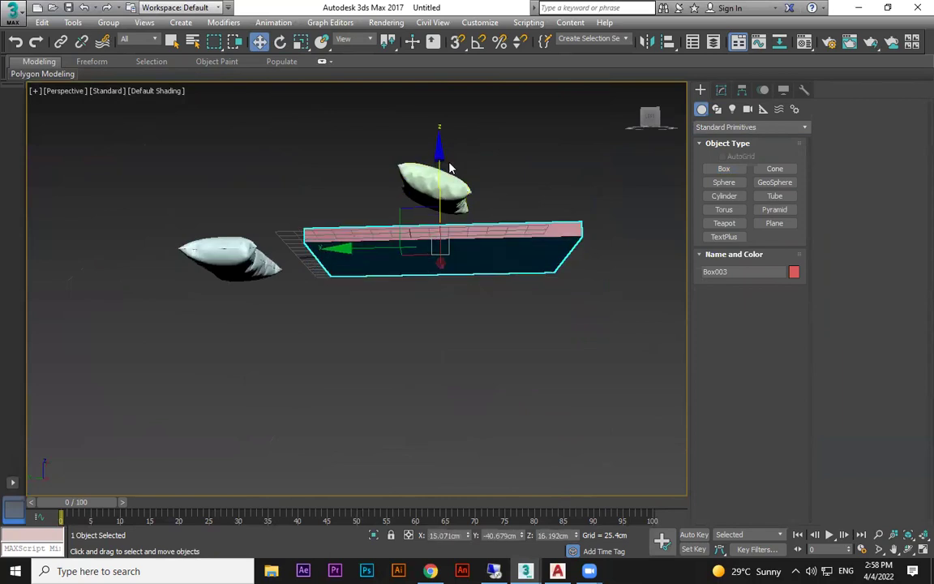
Select the raised pillow and reset its cloth state to the original flat slab.
{"action": "left_click", "coordinate": [453, 194]}
{"action": "middle_click_drag", "start_coordinate": [484, 226], "coordinate": [570, 277], "text": "alt"}
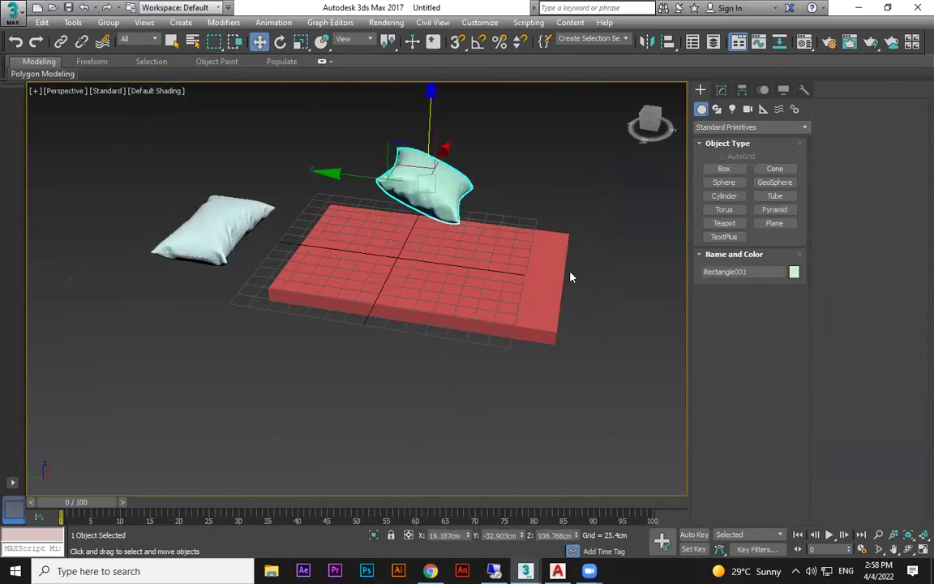
{"action": "left_click", "coordinate": [721, 90]}
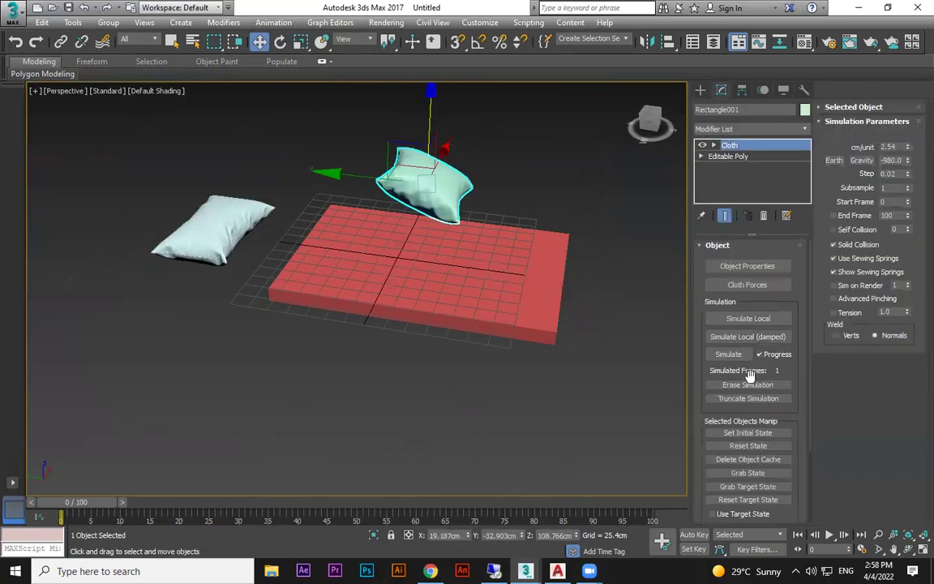
{"action": "left_click", "coordinate": [747, 446]}
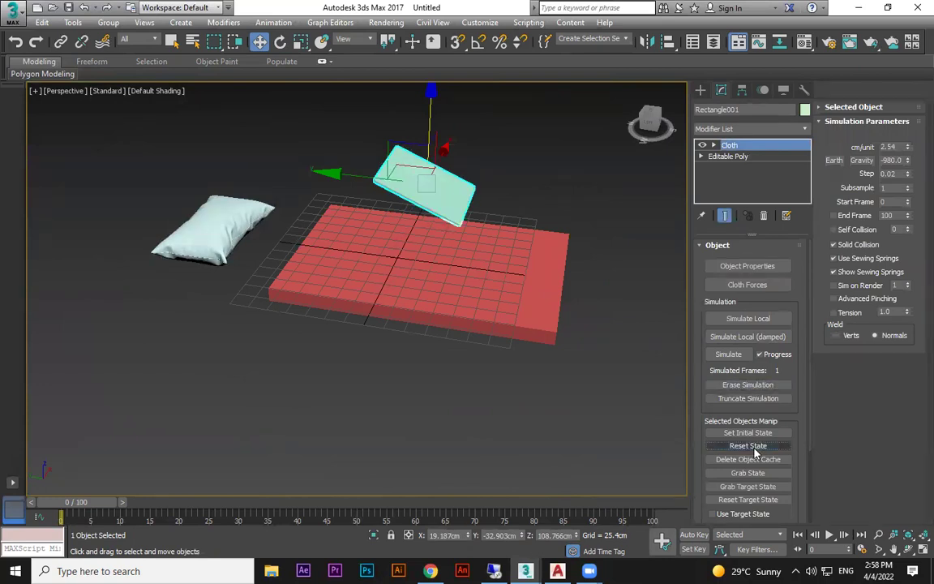
Rotate the slab nearly upright, to about 100° around X, and raise it to about 143 cm.
{"action": "middle_click_drag", "start_coordinate": [506, 267], "coordinate": [501, 248], "text": "alt"}
{"action": "key", "text": "e"}
{"action": "left_click_drag", "start_coordinate": [489, 129], "coordinate": [515, 172]}
{"action": "key", "text": "w"}
{"action": "middle_click_drag", "start_coordinate": [515, 173], "coordinate": [531, 195], "text": "alt"}
{"action": "key", "text": "e"}
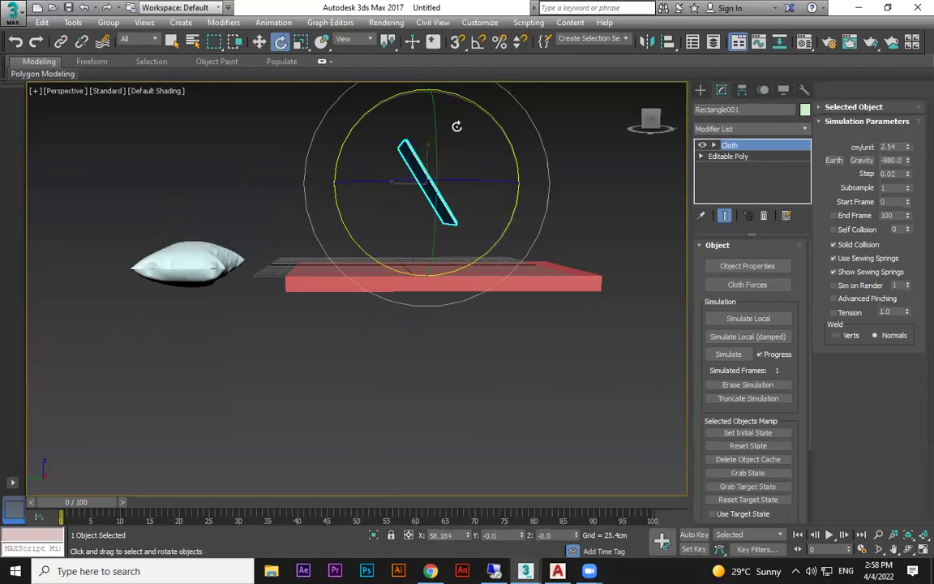
{"action": "left_click_drag", "start_coordinate": [496, 118], "coordinate": [522, 160]}
{"action": "middle_click_drag", "start_coordinate": [521, 161], "coordinate": [430, 138], "text": "alt"}
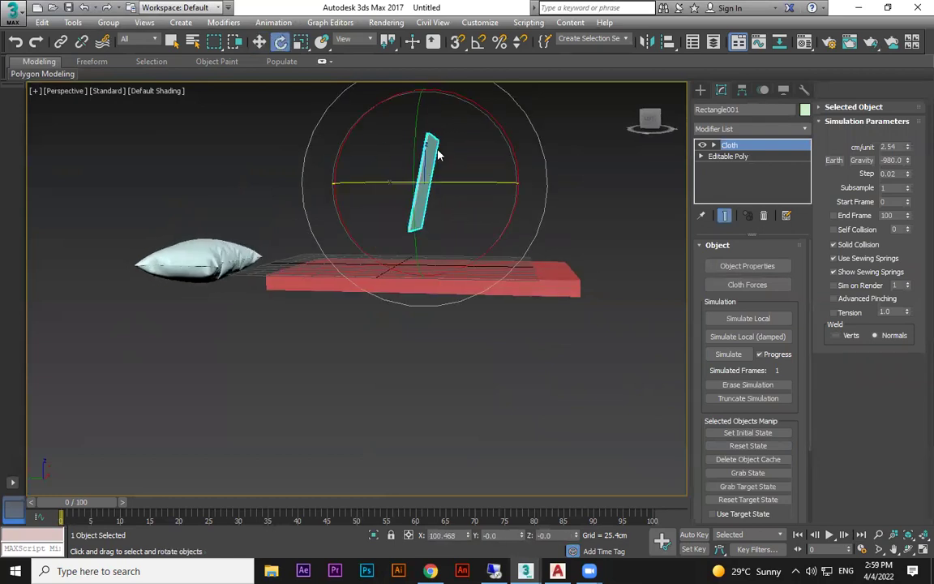
{"action": "key", "text": "w"}
{"action": "left_click_drag", "start_coordinate": [425, 130], "coordinate": [425, 105]}
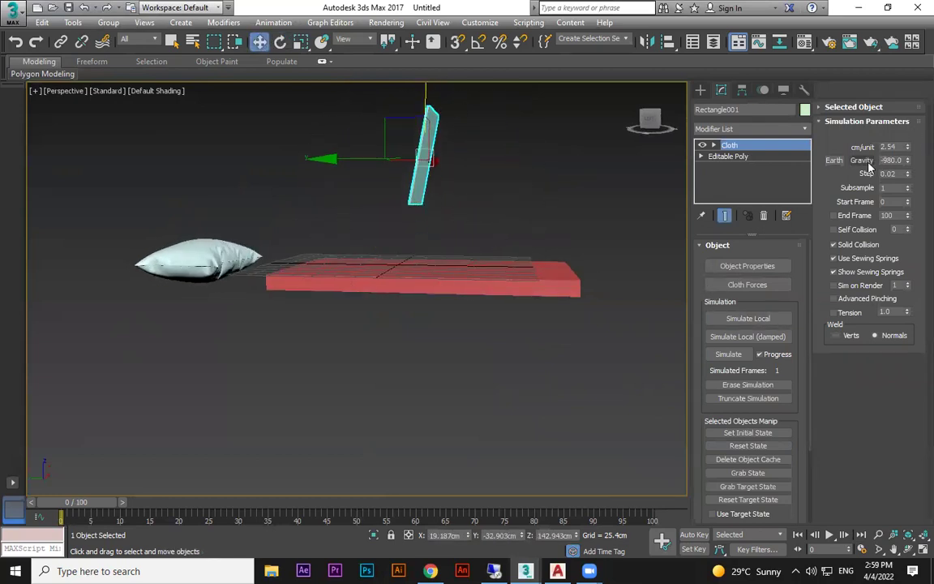
Try the local cloth simulation on the upright slab with gravity on, restoring the slab after each of two runs.
{"action": "left_click", "coordinate": [758, 320]}
{"action": "left_click", "coordinate": [762, 318]}
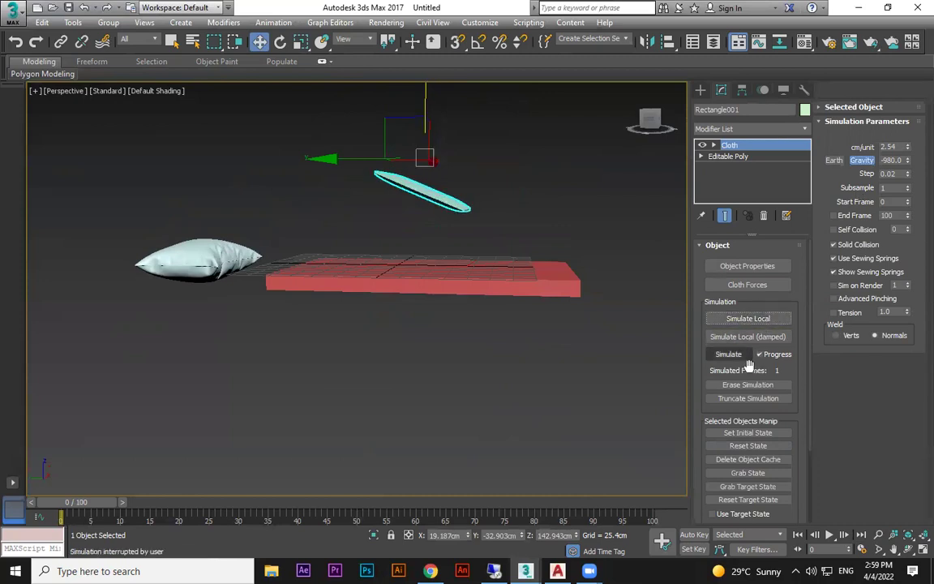
{"action": "left_click", "coordinate": [748, 446]}
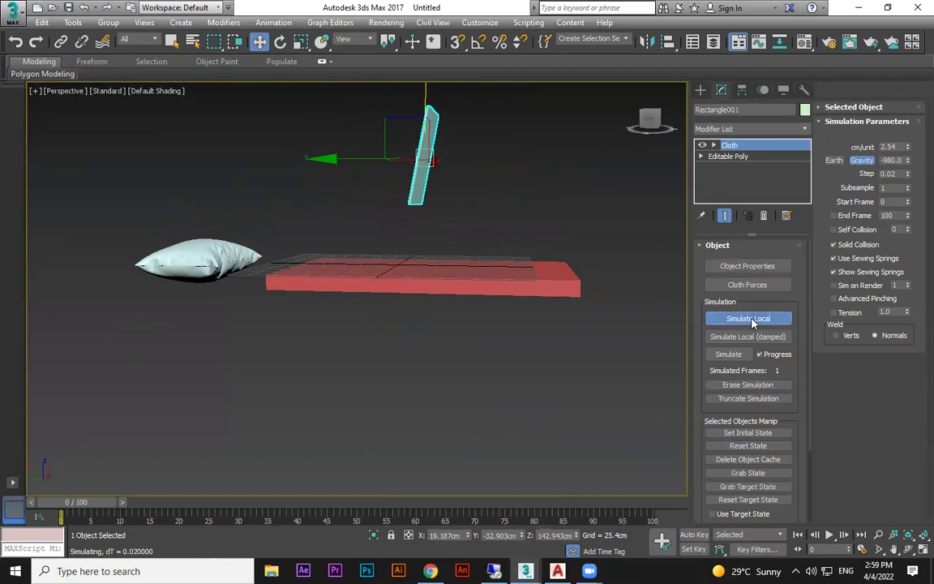
{"action": "scroll", "coordinate": [474, 261], "scroll_direction": "up", "scroll_amount": 2}
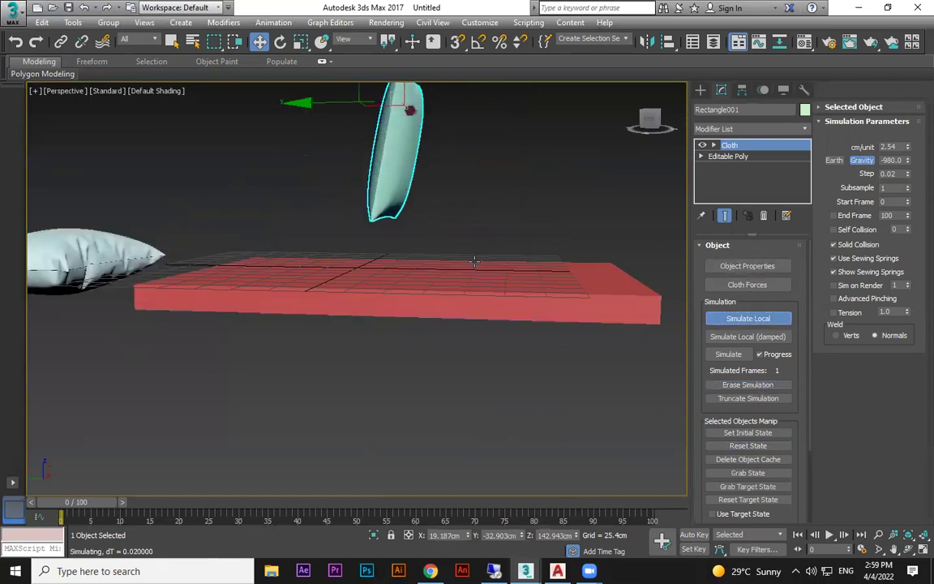
{"action": "key", "text": "Escape"}
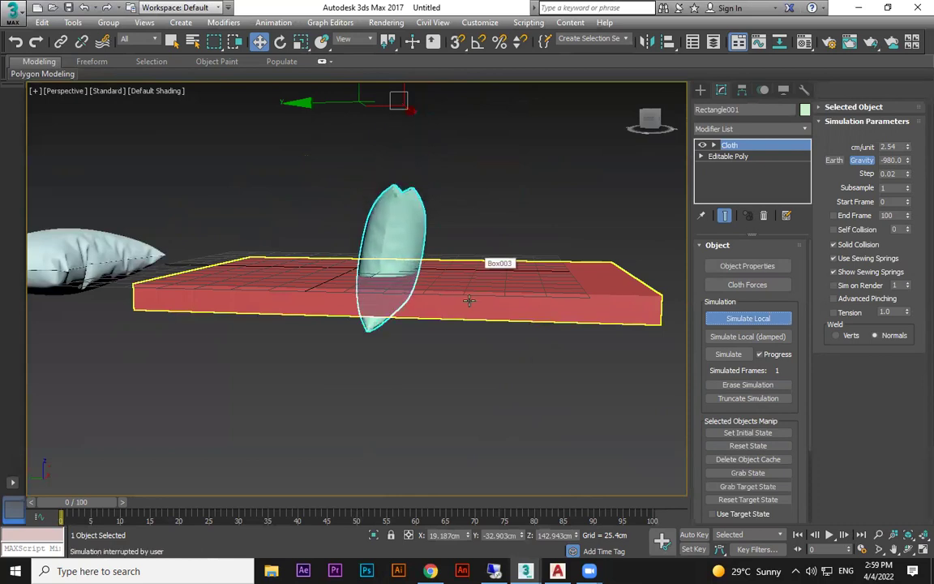
{"action": "key", "text": "ctrl+z"}
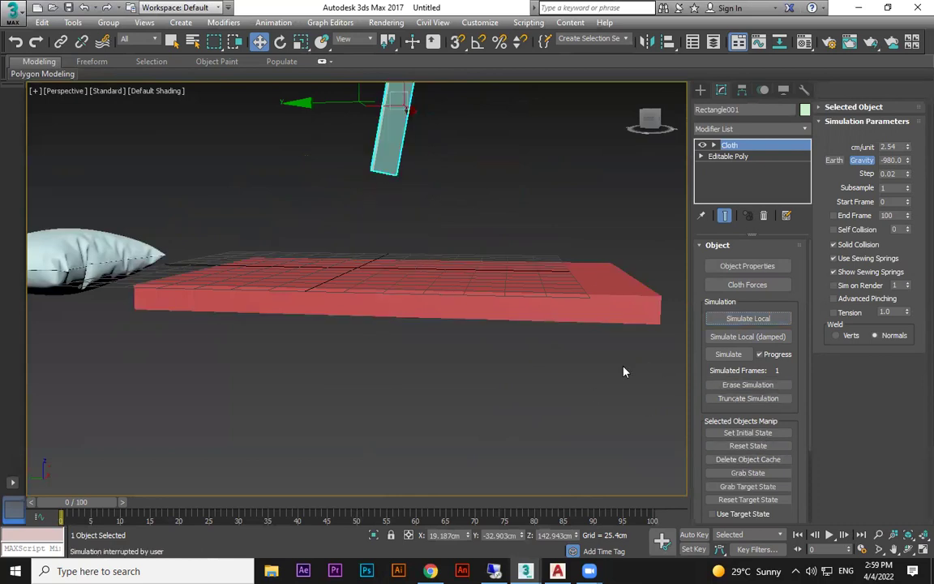
Add the flat box, Box003, to the slab's cloth simulation and define it as a collision object.
{"action": "left_click", "coordinate": [554, 287]}
{"action": "left_click", "coordinate": [400, 123]}
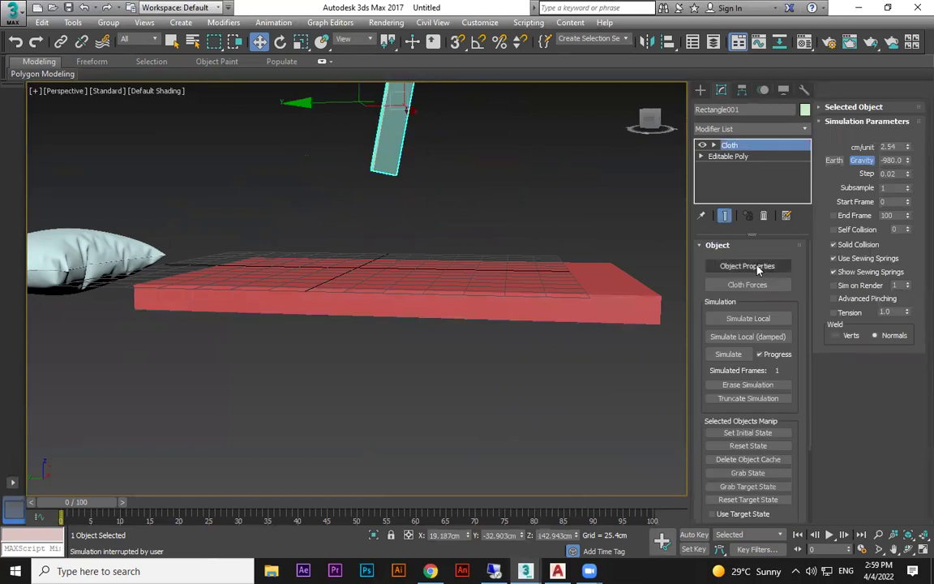
{"action": "left_click", "coordinate": [755, 266]}
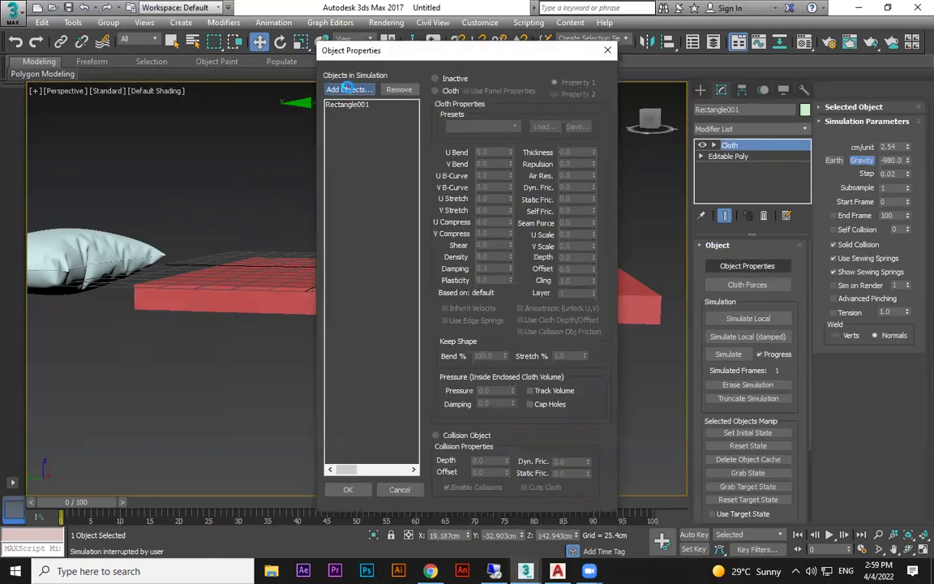
{"action": "left_click", "coordinate": [346, 89]}
{"action": "left_click", "coordinate": [55, 93]}
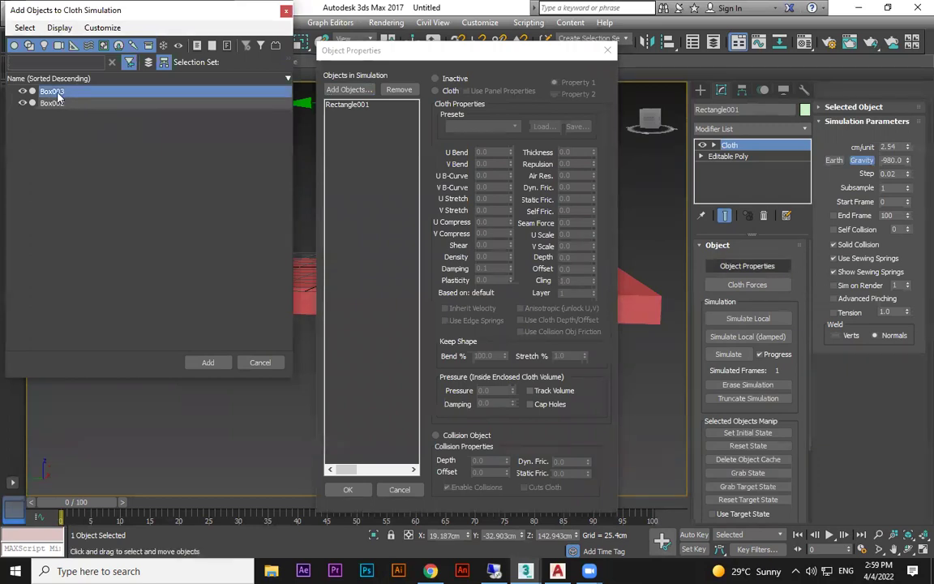
{"action": "left_click", "coordinate": [208, 363]}
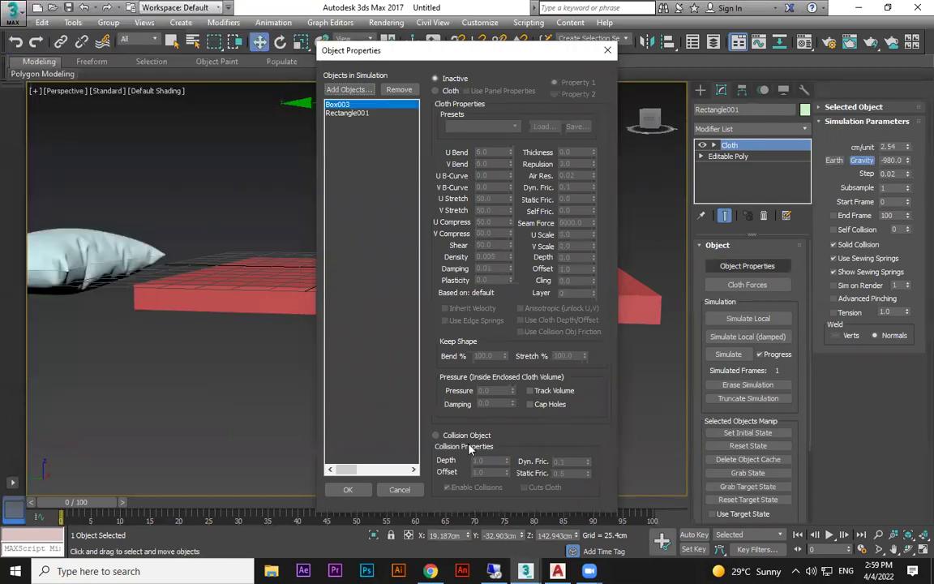
{"action": "left_click", "coordinate": [459, 436]}
{"action": "left_click", "coordinate": [348, 489]}
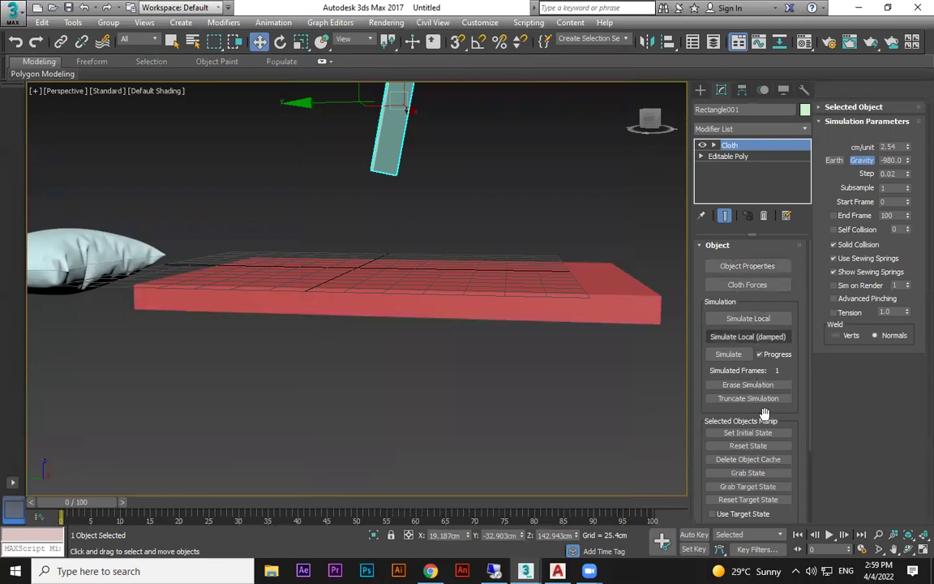
Simulate the slab locally until it inflates and lands on the box, and examine the contact area up close.
{"action": "left_click", "coordinate": [739, 321]}
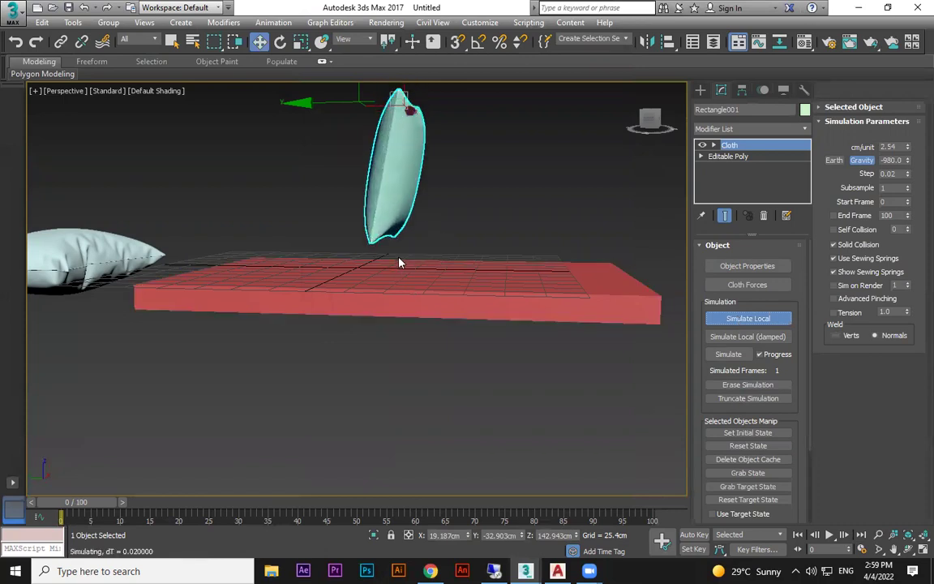
{"action": "key", "text": "Escape"}
{"action": "left_click", "coordinate": [446, 330]}
{"action": "scroll", "coordinate": [386, 295], "scroll_direction": "up", "scroll_amount": 5}
{"action": "middle_click_drag", "start_coordinate": [386, 295], "coordinate": [468, 284], "text": "alt"}
{"action": "scroll", "coordinate": [460, 283], "scroll_direction": "up", "scroll_amount": 3}
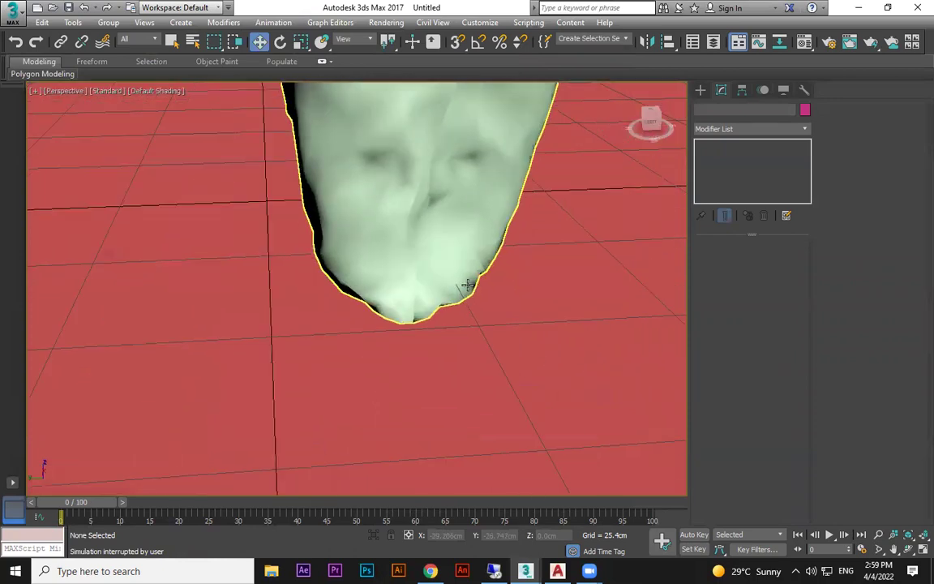
{"action": "scroll", "coordinate": [474, 287], "scroll_direction": "down", "scroll_amount": 3}
Move the box aside along Y to examine the underside of the landed pillow, and undo the move.
{"action": "left_click", "coordinate": [488, 315]}
{"action": "scroll", "coordinate": [489, 315], "scroll_direction": "down", "scroll_amount": 4}
{"action": "left_click_drag", "start_coordinate": [387, 298], "coordinate": [561, 284]}
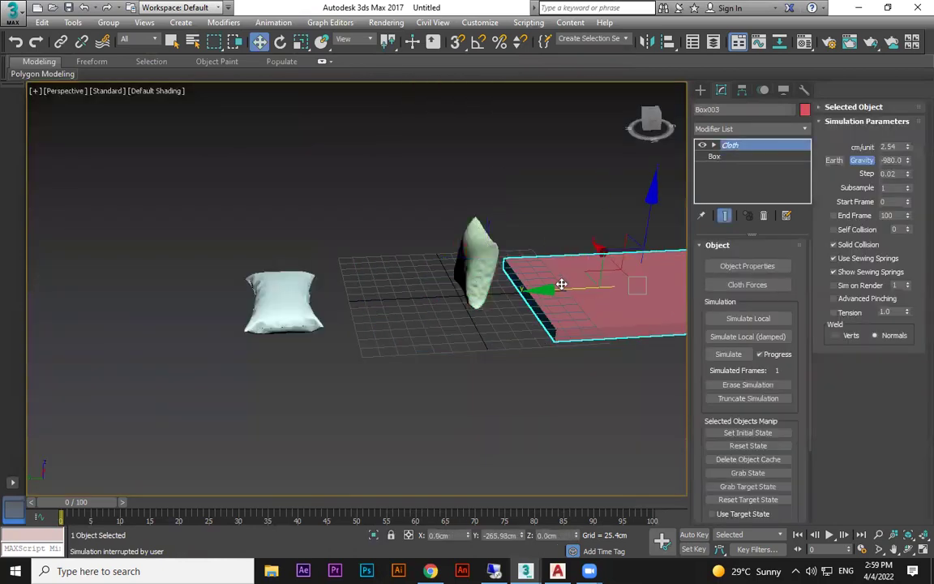
{"action": "scroll", "coordinate": [482, 309], "scroll_direction": "up", "scroll_amount": 5}
{"action": "scroll", "coordinate": [432, 247], "scroll_direction": "up", "scroll_amount": 2}
{"action": "middle_click_drag", "start_coordinate": [433, 247], "coordinate": [412, 208], "text": "alt"}
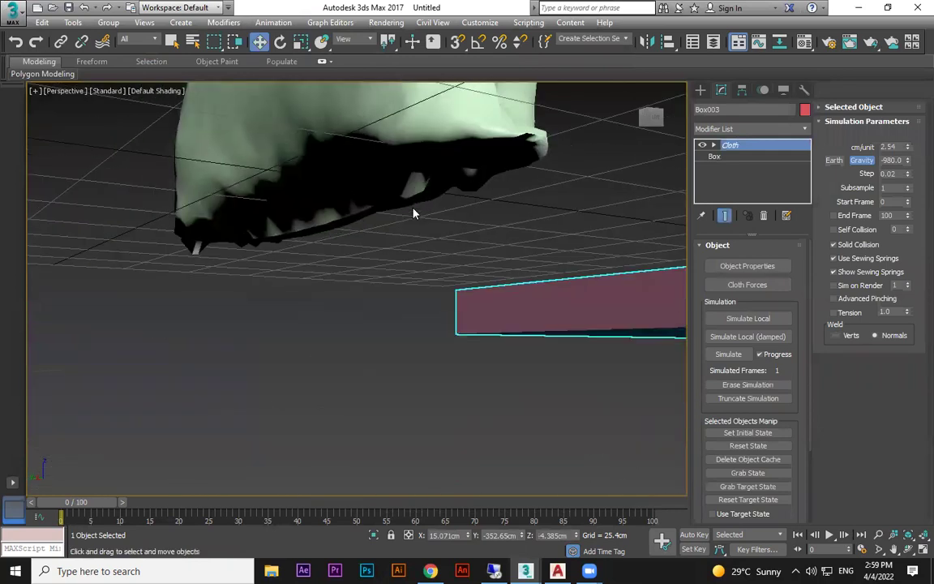
{"action": "scroll", "coordinate": [413, 214], "scroll_direction": "down", "scroll_amount": 6}
{"action": "middle_click_drag", "start_coordinate": [474, 255], "coordinate": [415, 278], "text": "alt"}
{"action": "key", "text": "ctrl+z"}
{"action": "key", "text": "ctrl+z"}
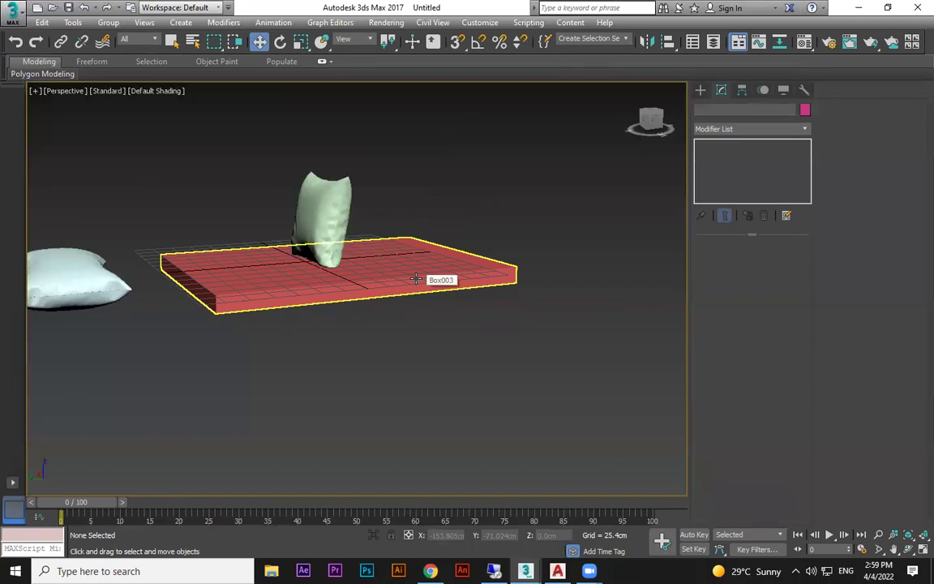
Try deleting the standing pillow and the box together, and undo the deletion.
{"action": "middle_click_drag", "start_coordinate": [415, 278], "coordinate": [501, 258], "text": "alt"}
{"action": "scroll", "coordinate": [505, 251], "scroll_direction": "up", "scroll_amount": 3}
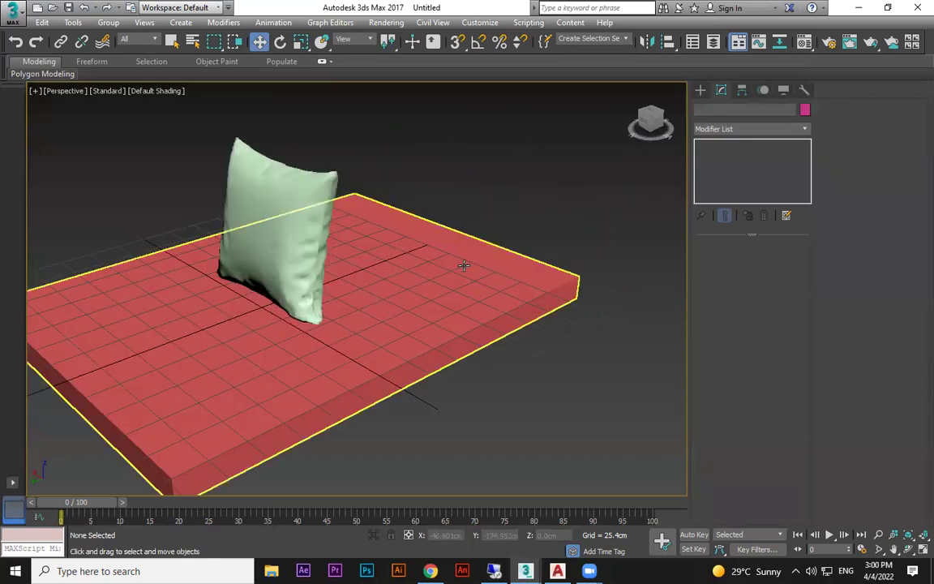
{"action": "middle_click_drag", "start_coordinate": [579, 200], "coordinate": [472, 263]}
{"action": "scroll", "coordinate": [470, 262], "scroll_direction": "down", "scroll_amount": 6}
{"action": "left_click_drag", "start_coordinate": [493, 224], "coordinate": [350, 364]}
{"action": "key", "text": "Delete"}
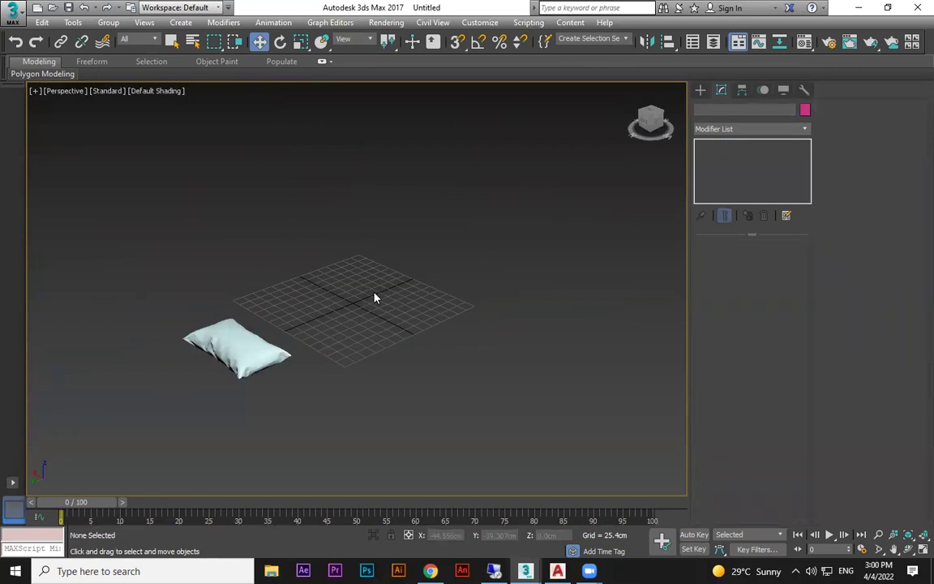
{"action": "scroll", "coordinate": [376, 298], "scroll_direction": "up", "scroll_amount": 3}
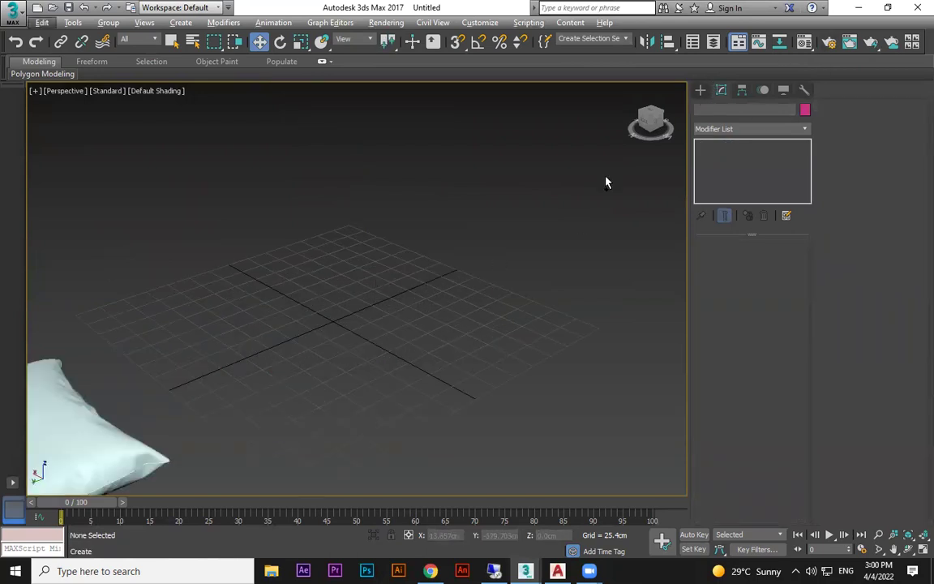
{"action": "key", "text": "ctrl+z"}
Delete only the flat box and convert the simulated square pillow to an Editable Poly.
{"action": "left_click_drag", "start_coordinate": [496, 314], "coordinate": [497, 316]}
{"action": "key", "text": "Delete"}
{"action": "right_click", "coordinate": [374, 243]}
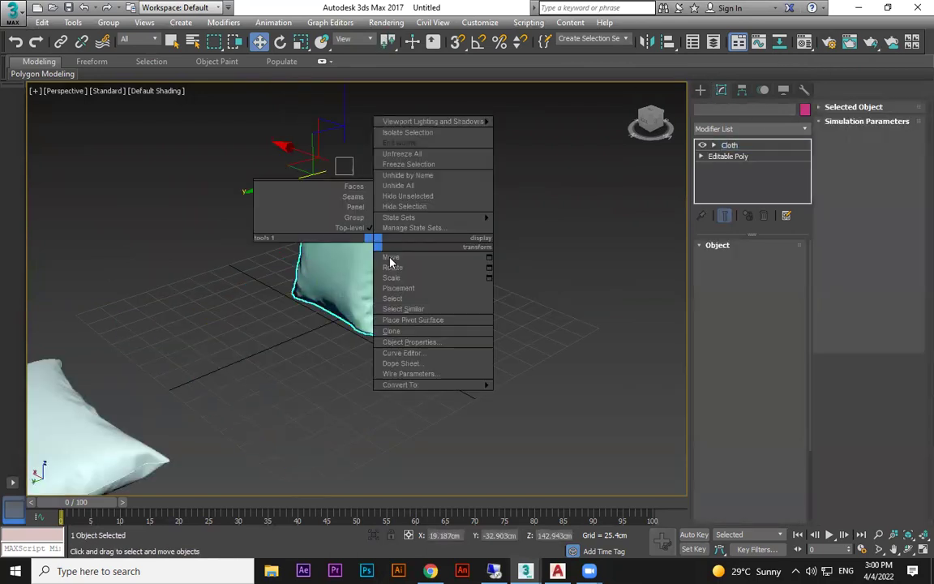
{"action": "mouse_move", "coordinate": [431, 385]}
{"action": "left_click", "coordinate": [552, 395]}
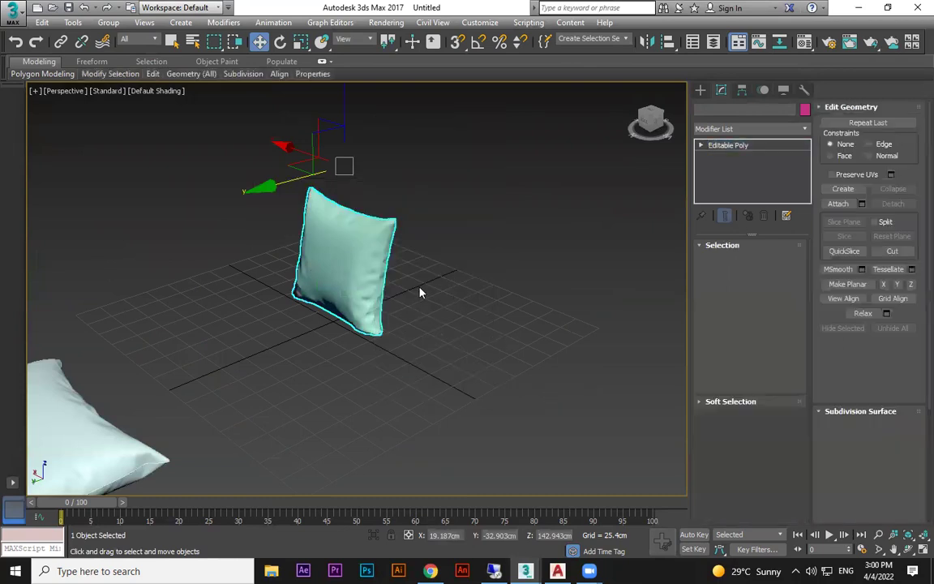
Move the square pillow along Y, away from the grid and past the rectangular pillow.
{"action": "middle_click_drag", "start_coordinate": [265, 185], "coordinate": [348, 185], "text": "alt"}
{"action": "left_click_drag", "start_coordinate": [348, 185], "coordinate": [173, 171]}
Try rotating the square pillow towards a flat position, and undo the rotations.
{"action": "key", "text": "e"}
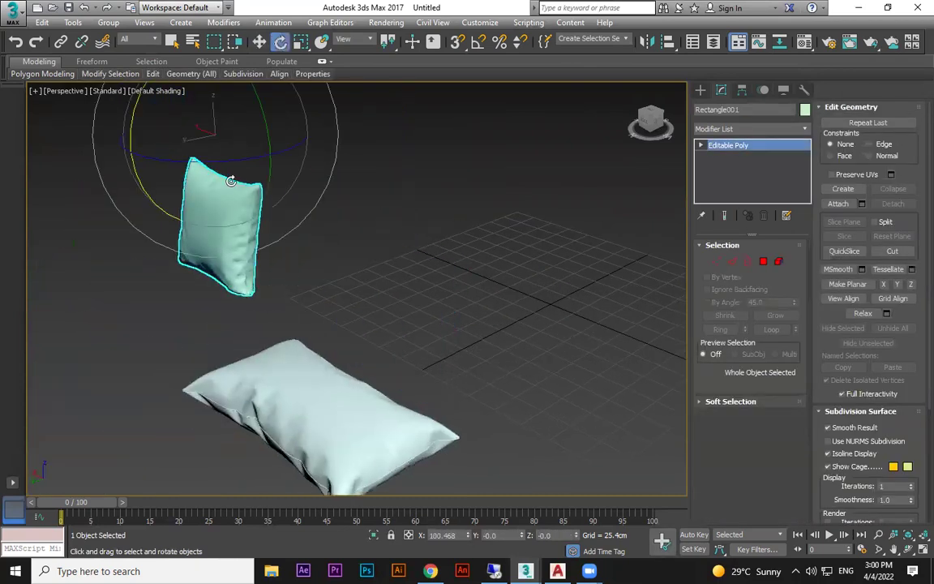
{"action": "left_click_drag", "start_coordinate": [198, 78], "coordinate": [173, 69]}
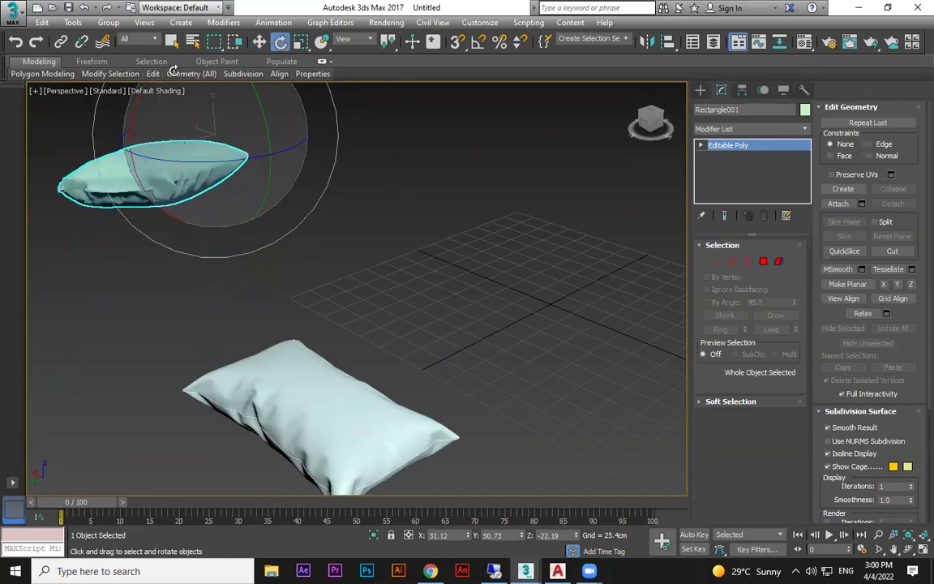
{"action": "scroll", "coordinate": [171, 189], "scroll_direction": "up", "scroll_amount": 4}
{"action": "key", "text": "ctrl+z"}
{"action": "key", "text": "ctrl+z"}
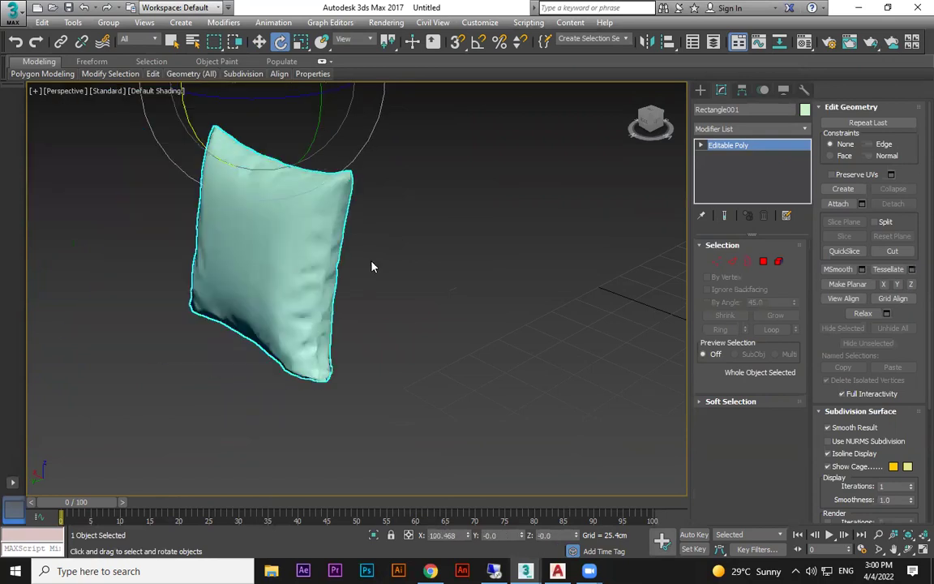
Move the square pillow behind the rectangular one, to about X 221 cm and Y 283 cm.
{"action": "scroll", "coordinate": [373, 264], "scroll_direction": "down", "scroll_amount": 4}
{"action": "key", "text": "w"}
{"action": "left_click_drag", "start_coordinate": [278, 236], "coordinate": [236, 273]}
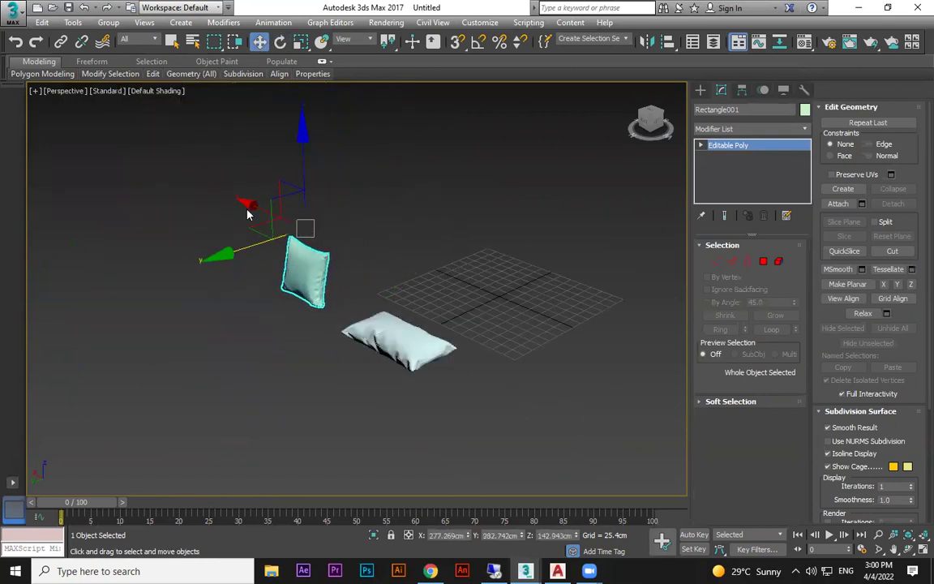
{"action": "left_click_drag", "start_coordinate": [248, 215], "coordinate": [268, 224]}
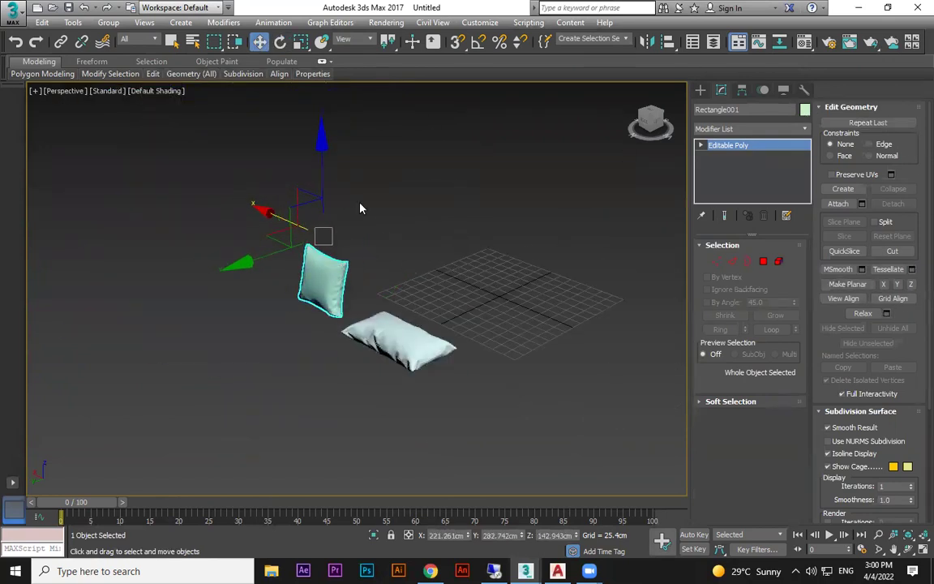
Change the square pillow's object color to red and deselect it.
{"action": "left_click", "coordinate": [805, 109]}
{"action": "left_click", "coordinate": [317, 315]}
{"action": "left_click", "coordinate": [485, 397]}
{"action": "left_click", "coordinate": [495, 397]}
Rotate the red pillow around Z so that its broad face turns to the front.
{"action": "middle_click_drag", "start_coordinate": [496, 397], "coordinate": [417, 354], "text": "alt"}
{"action": "left_click", "coordinate": [332, 268]}
{"action": "key", "text": "e"}
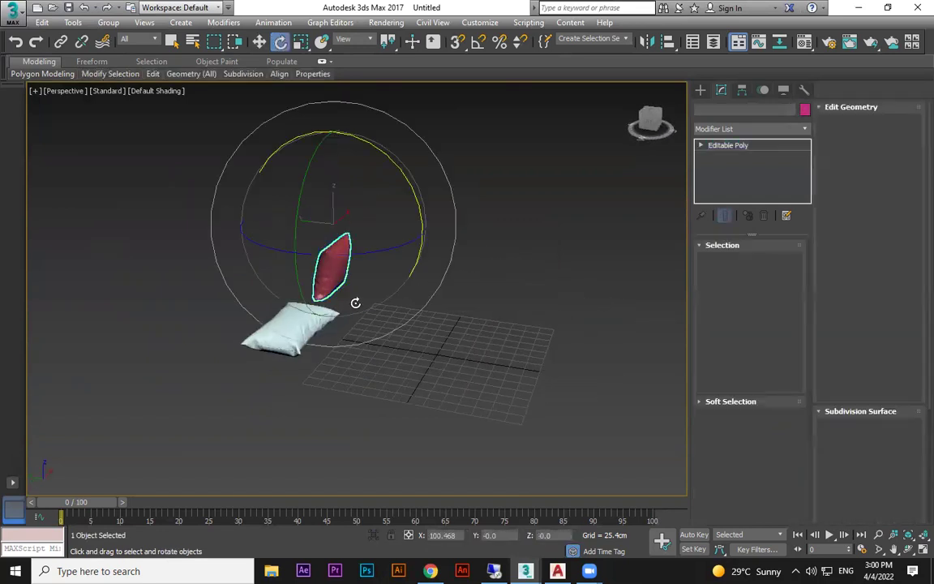
{"action": "left_click_drag", "start_coordinate": [362, 254], "coordinate": [337, 261]}
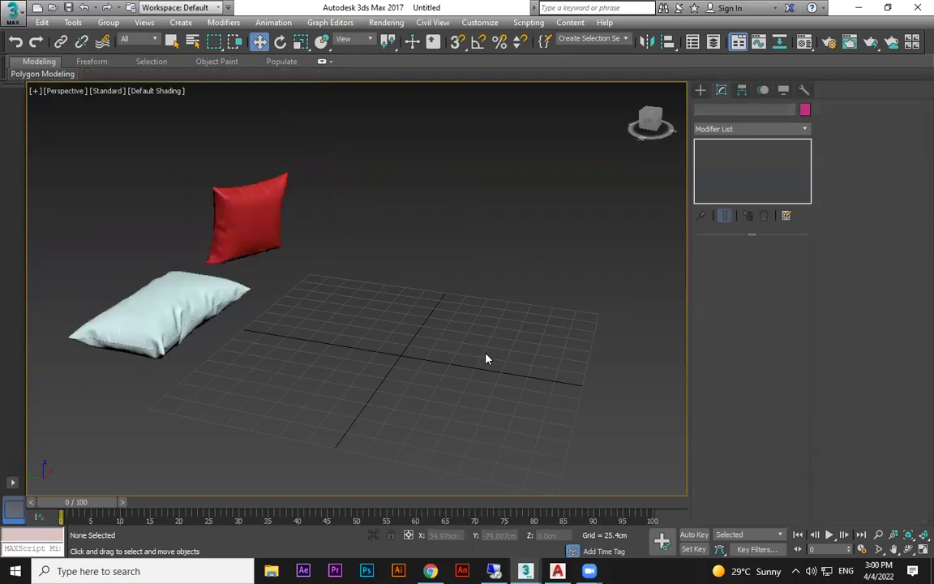
Create a box on the grid about 181 cm long, 202 cm wide and 58 cm high.
{"action": "middle_click_drag", "start_coordinate": [486, 357], "coordinate": [456, 354], "text": "alt"}
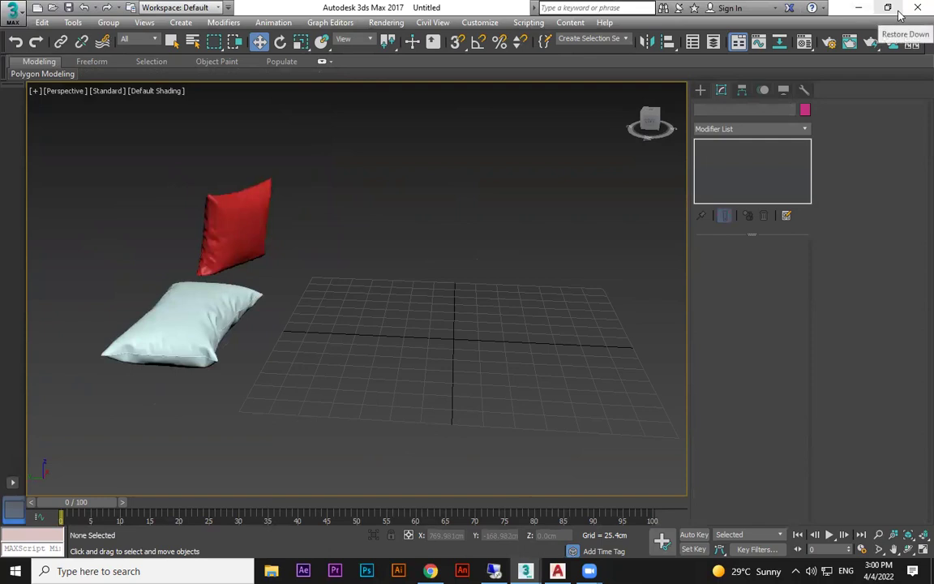
{"action": "left_click", "coordinate": [700, 90]}
{"action": "left_click", "coordinate": [724, 169]}
{"action": "middle_click_drag", "start_coordinate": [431, 317], "coordinate": [410, 321], "text": "alt"}
{"action": "left_click_drag", "start_coordinate": [408, 309], "coordinate": [594, 431]}
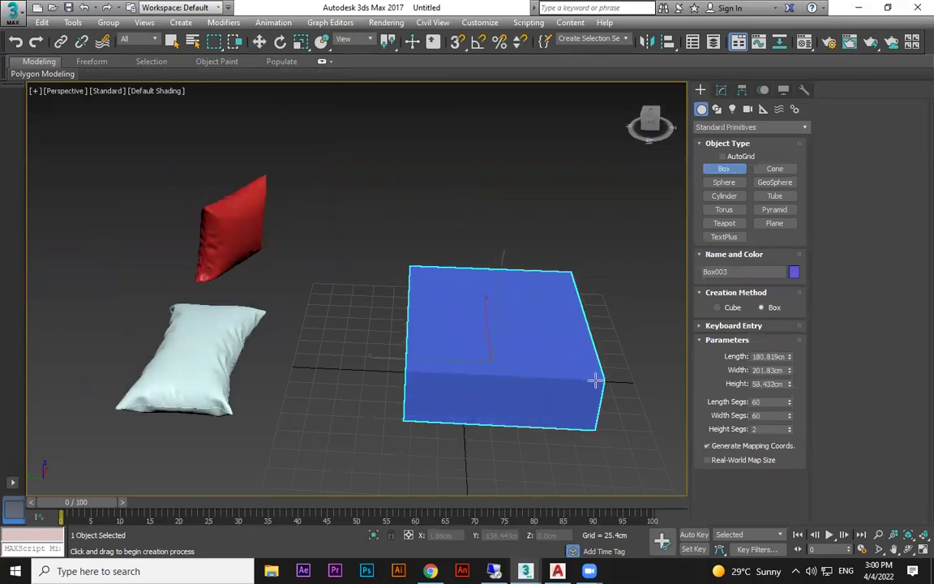
{"action": "left_click", "coordinate": [595, 381]}
Display edged faces and set the new box's length and width segments to 50 each.
{"action": "key", "text": "F4"}
{"action": "scroll", "coordinate": [592, 357], "scroll_direction": "up", "scroll_amount": 3}
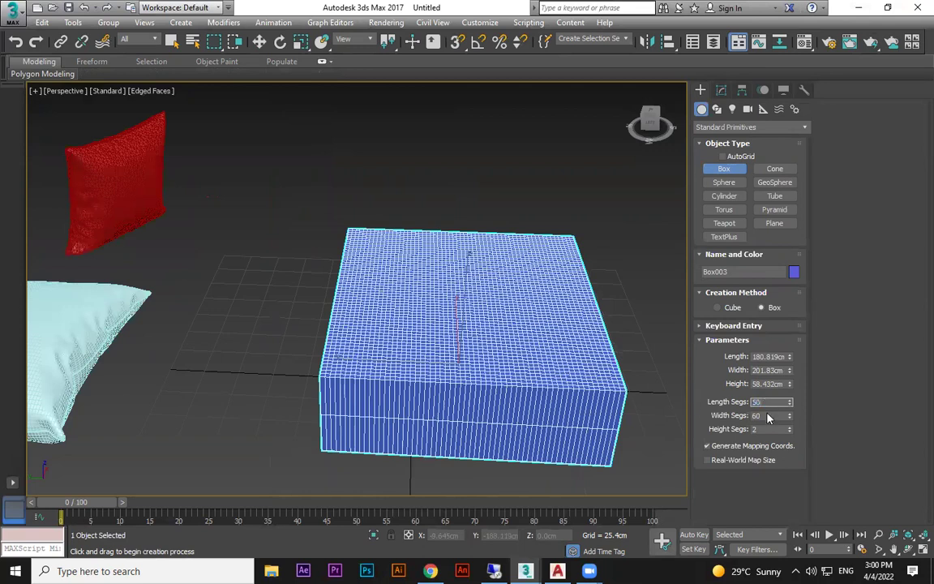
{"action": "double_click", "coordinate": [756, 415]}
{"action": "left_click", "coordinate": [769, 403]}
{"action": "type", "text": "50"}
{"action": "key", "text": "Return"}
{"action": "middle_click_drag", "start_coordinate": [513, 369], "coordinate": [511, 385]}
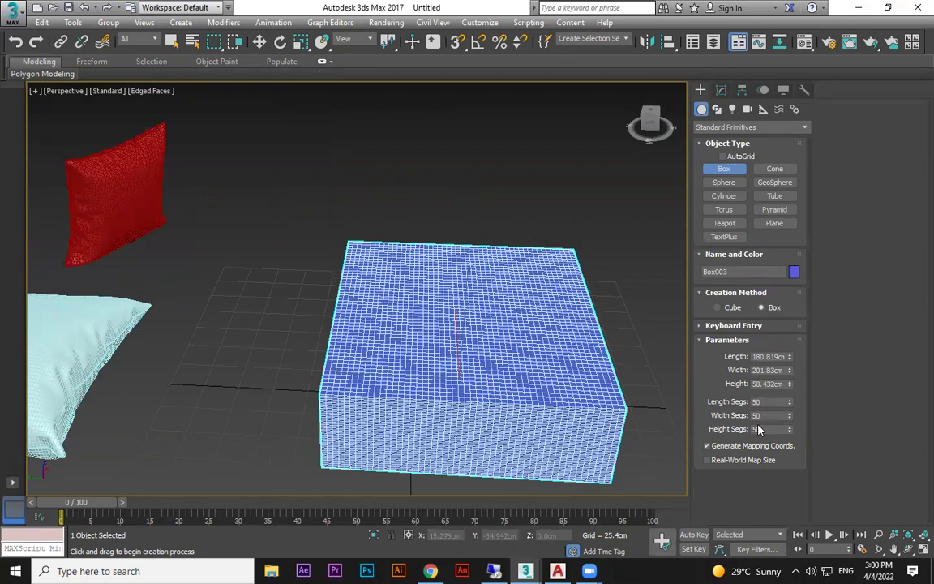
Try 40 height segments on the box and settle on 30.
{"action": "double_click", "coordinate": [771, 431]}
{"action": "type", "text": "40"}
{"action": "key", "text": "Return"}
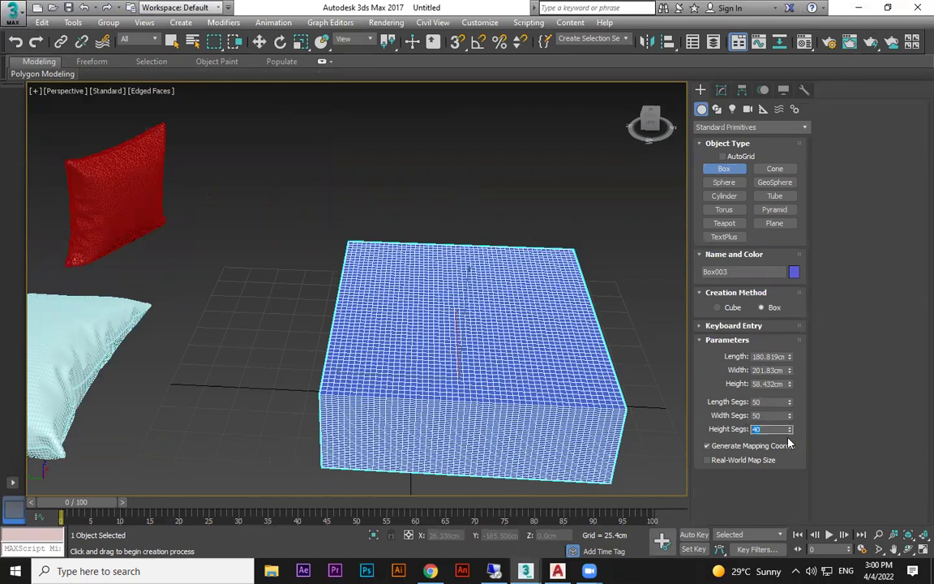
{"action": "key", "text": "Return"}
{"action": "middle_click_drag", "start_coordinate": [527, 349], "coordinate": [496, 346]}
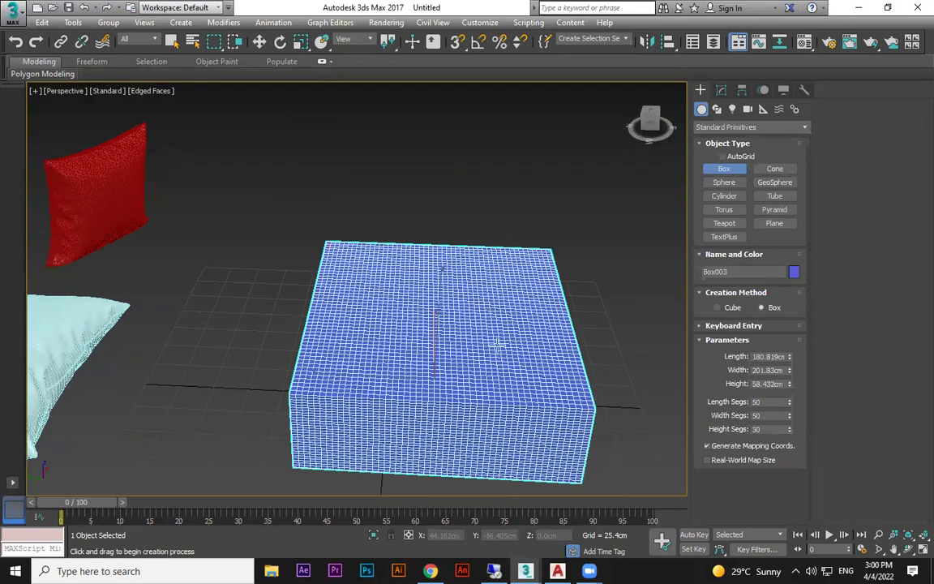
Convert the segmented box to an Editable Poly and switch to its polygon sub-object level.
{"action": "right_click", "coordinate": [558, 407]}
{"action": "right_click", "coordinate": [548, 335]}
{"action": "mouse_move", "coordinate": [641, 477]}
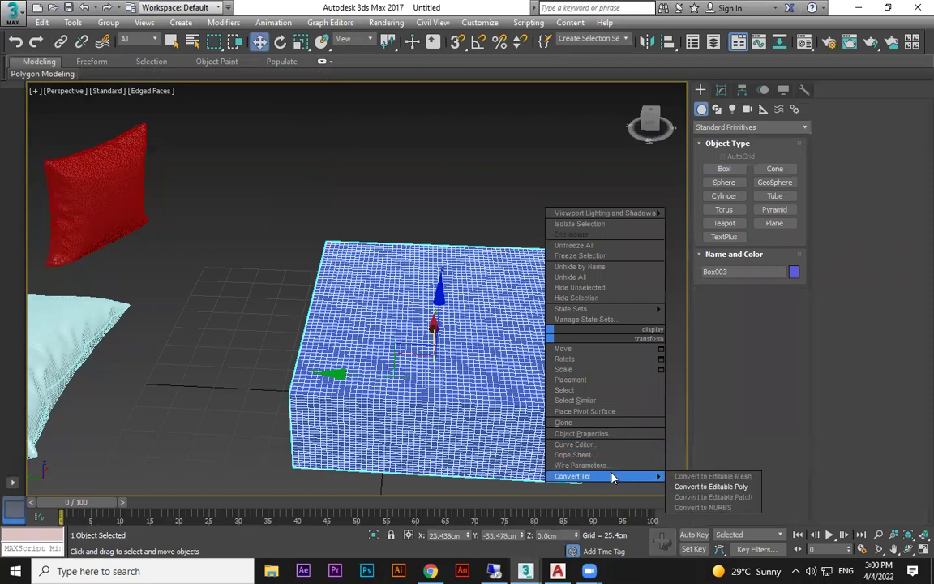
{"action": "left_click", "coordinate": [709, 483]}
{"action": "left_click", "coordinate": [763, 261]}
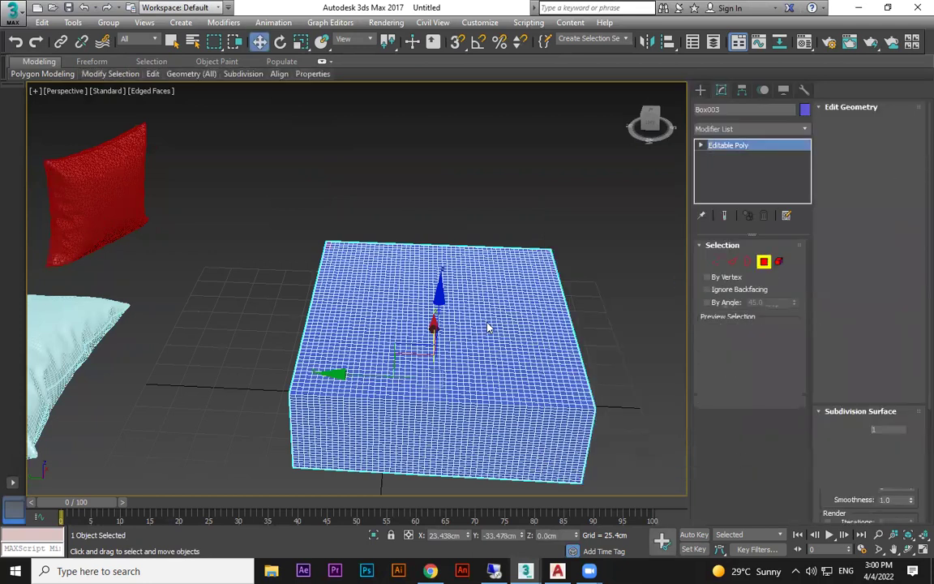
In the Top view, select a U-shaped band of the box's polygons, five wide along both sides and nine deep along the front edge.
{"action": "key", "text": "t"}
{"action": "scroll", "coordinate": [251, 244], "scroll_direction": "down", "scroll_amount": 4}
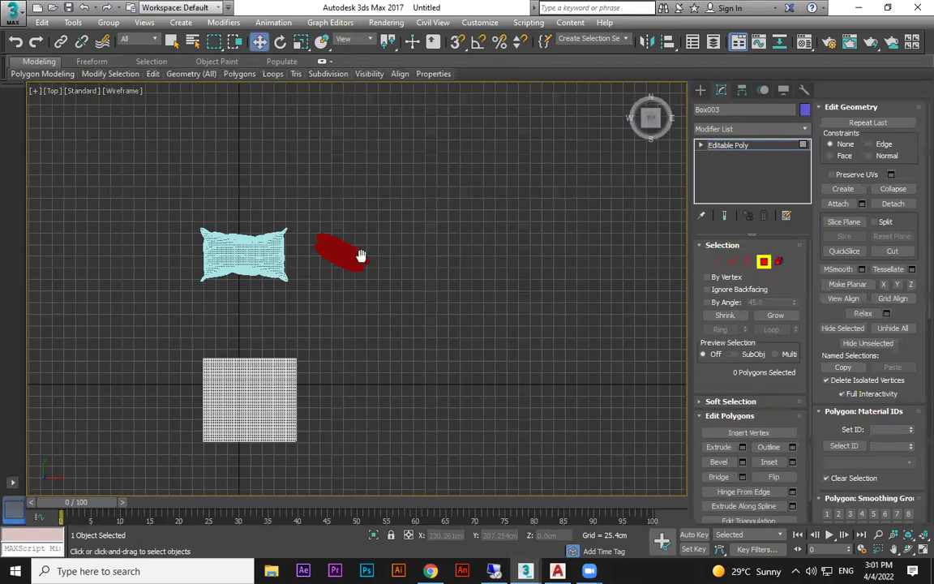
{"action": "middle_click_drag", "start_coordinate": [361, 255], "coordinate": [509, 188]}
{"action": "scroll", "coordinate": [451, 313], "scroll_direction": "up", "scroll_amount": 2}
{"action": "middle_click_drag", "start_coordinate": [456, 288], "coordinate": [496, 189]}
{"action": "scroll", "coordinate": [473, 226], "scroll_direction": "up", "scroll_amount": 2}
{"action": "scroll", "coordinate": [489, 165], "scroll_direction": "down", "scroll_amount": 2}
{"action": "left_click_drag", "start_coordinate": [499, 128], "coordinate": [467, 303]}
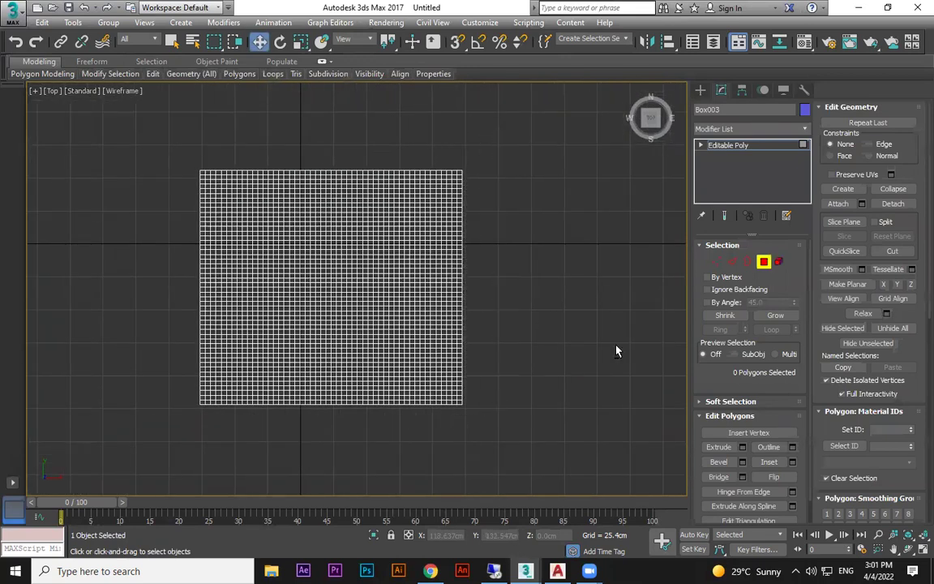
{"action": "left_click_drag", "start_coordinate": [455, 417], "coordinate": [458, 416]}
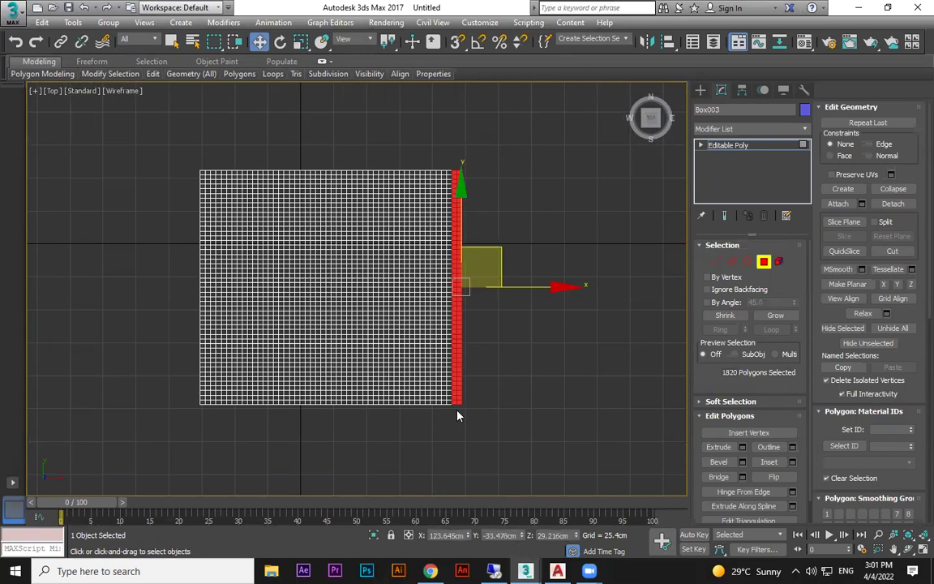
{"action": "left_click_drag", "start_coordinate": [471, 378], "coordinate": [198, 403], "text": "ctrl"}
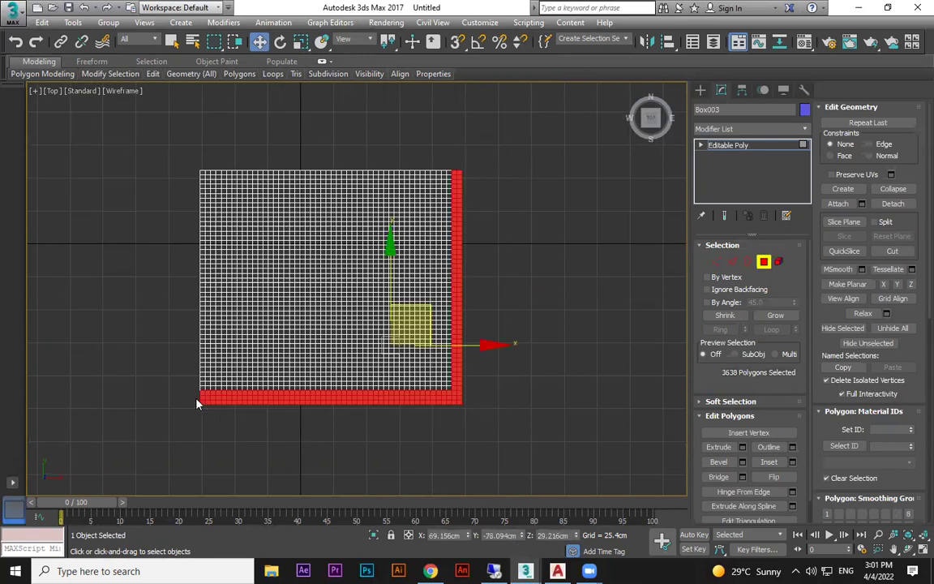
{"action": "left_click_drag", "start_coordinate": [441, 399], "coordinate": [440, 397]}
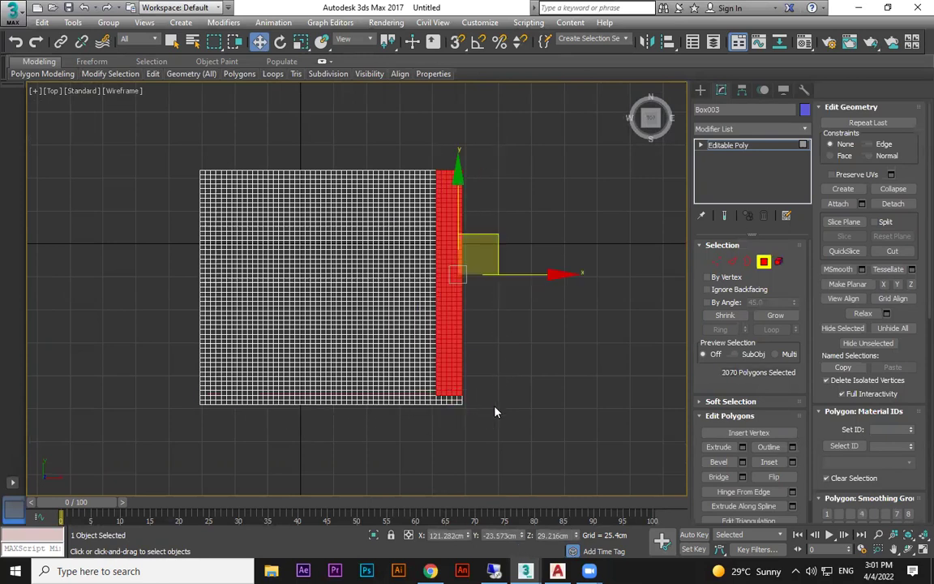
{"action": "left_click_drag", "start_coordinate": [193, 391], "coordinate": [225, 412], "text": "ctrl"}
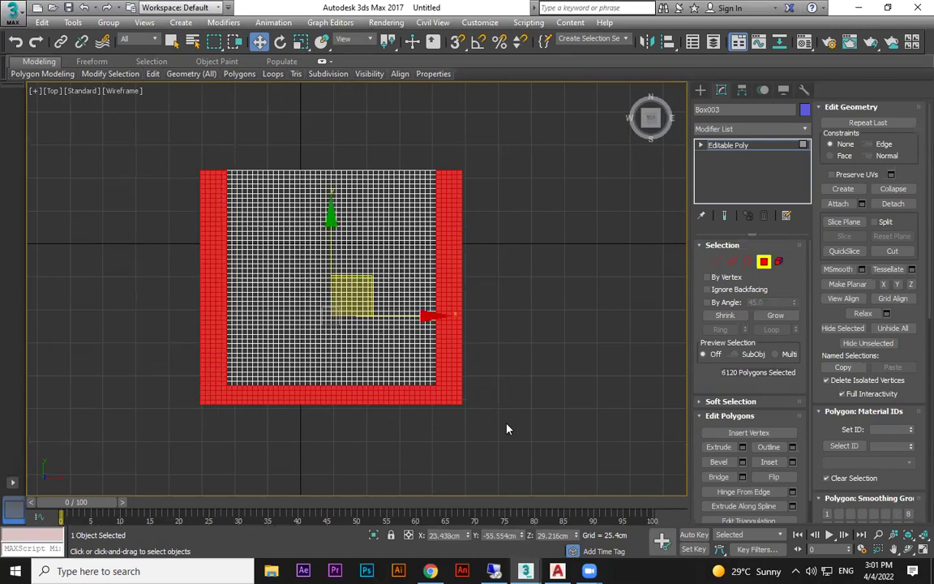
{"action": "left_click_drag", "start_coordinate": [176, 387], "coordinate": [174, 382], "text": "ctrl"}
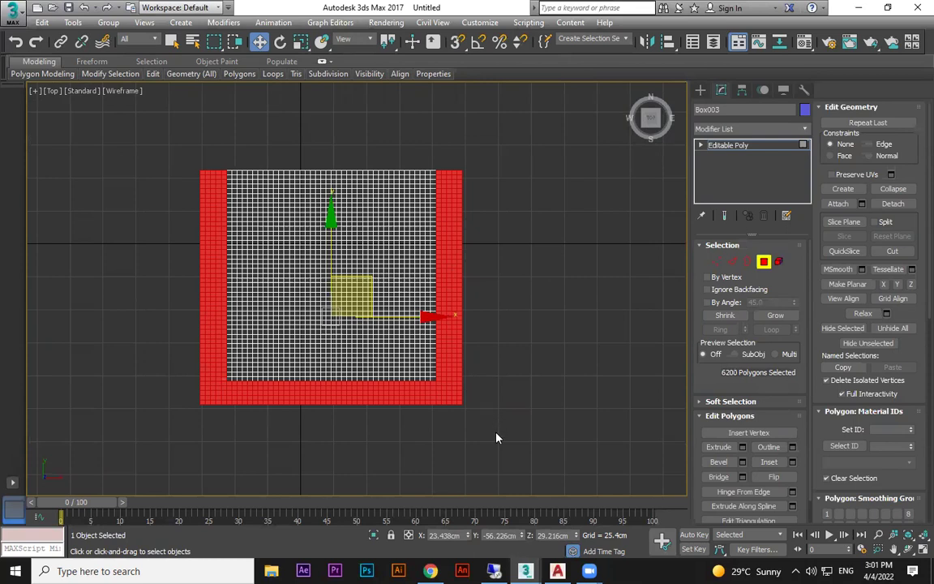
{"action": "left_click_drag", "start_coordinate": [101, 374], "coordinate": [98, 361], "text": "ctrl"}
Remove the box's side and underside polygons from the selection, keeping only the U-shaped band on the upper face.
{"action": "key", "text": "p"}
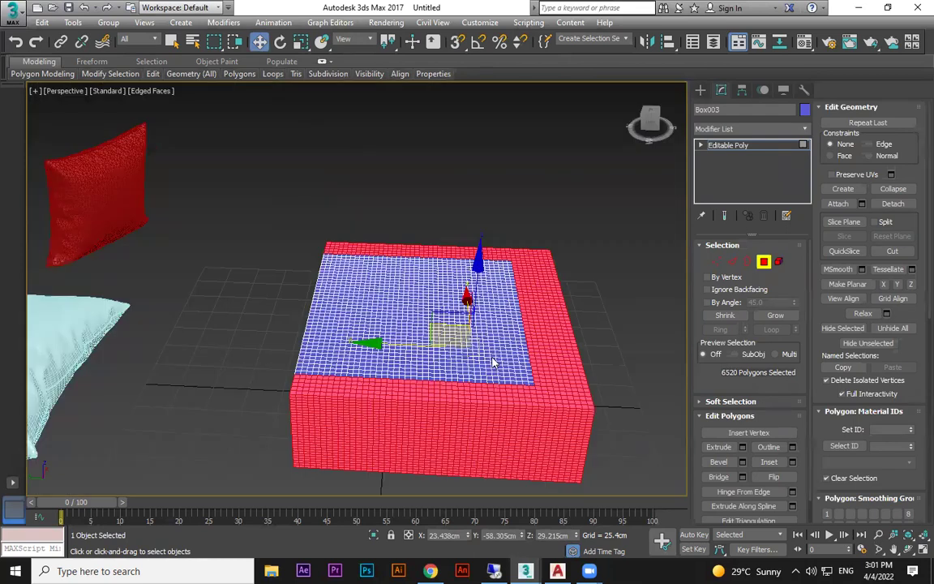
{"action": "middle_click_drag", "start_coordinate": [418, 373], "coordinate": [452, 346], "text": "alt"}
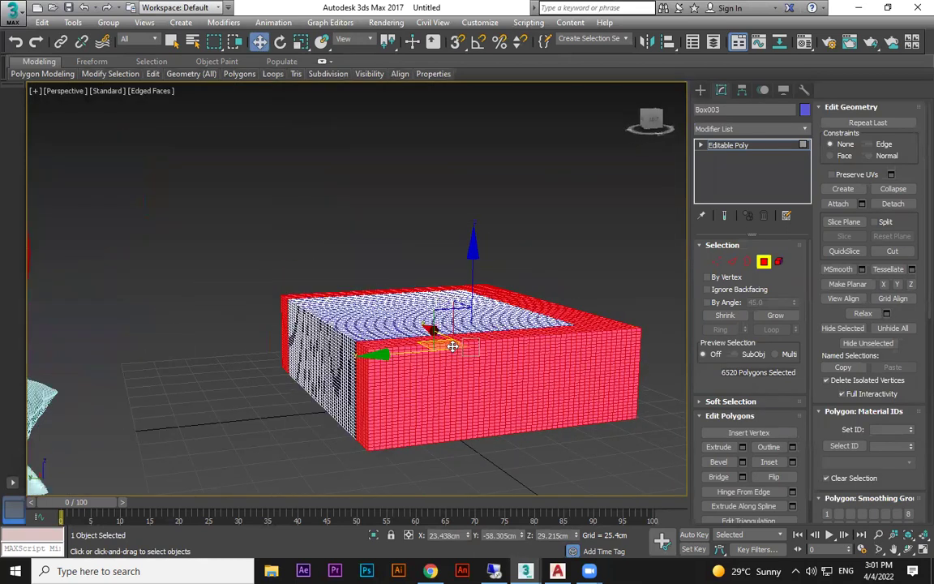
{"action": "key", "text": "f"}
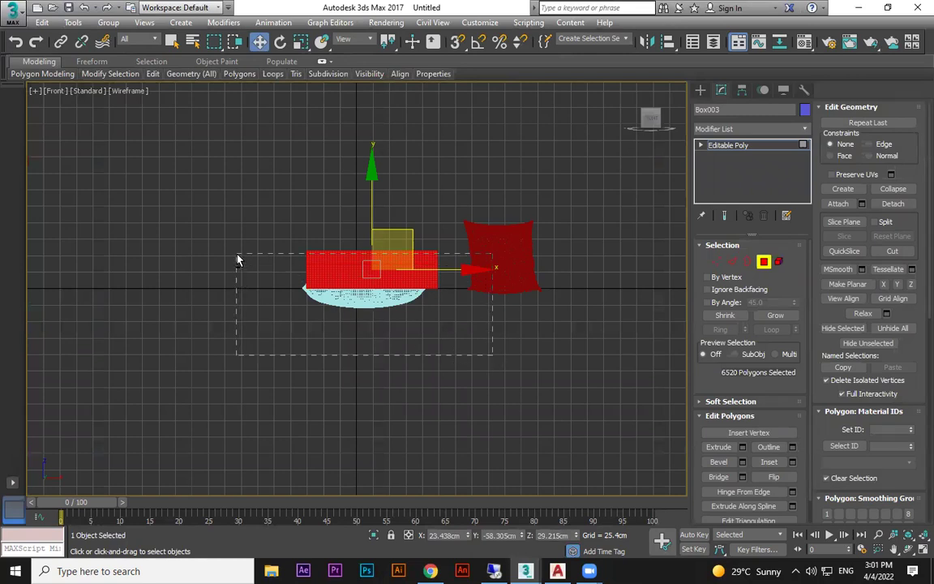
{"action": "left_click_drag", "start_coordinate": [237, 253], "coordinate": [237, 255], "text": "alt"}
{"action": "scroll", "coordinate": [365, 281], "scroll_direction": "up", "scroll_amount": 2}
{"action": "scroll", "coordinate": [488, 334], "scroll_direction": "up", "scroll_amount": 4}
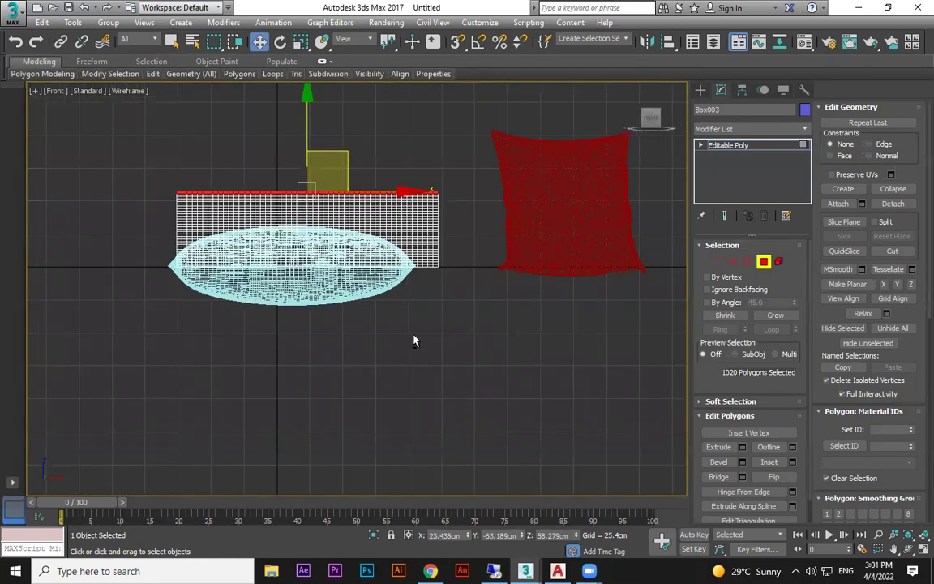
{"action": "left_click_drag", "start_coordinate": [118, 201], "coordinate": [118, 199]}
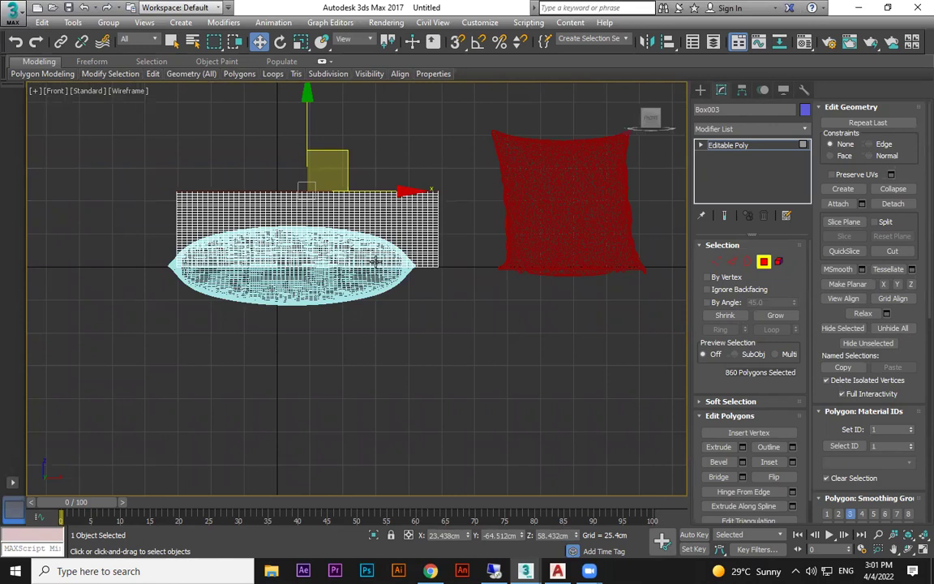
{"action": "key", "text": "p"}
Extrude the selected U-shaped band upward to form the armchair's backrest and armrests.
{"action": "middle_click_drag", "start_coordinate": [501, 273], "coordinate": [753, 298], "text": "alt"}
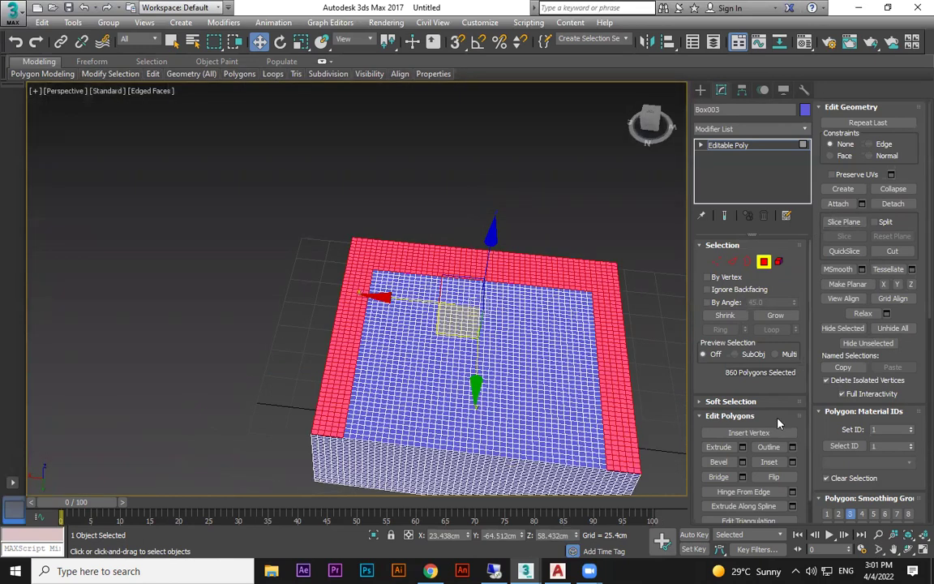
{"action": "left_click", "coordinate": [716, 446]}
{"action": "middle_click_drag", "start_coordinate": [624, 421], "coordinate": [558, 367], "text": "alt"}
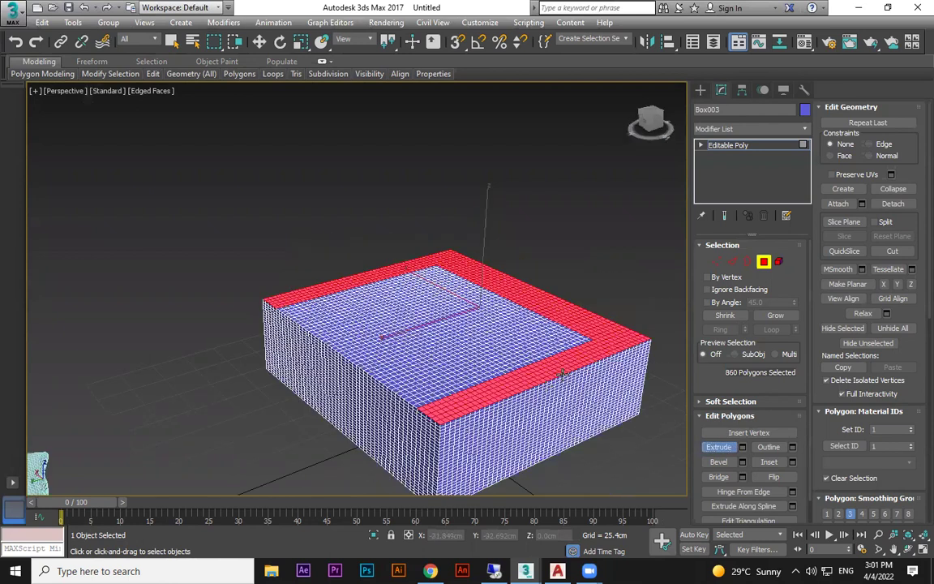
{"action": "scroll", "coordinate": [556, 358], "scroll_direction": "up", "scroll_amount": 4}
{"action": "left_click_drag", "start_coordinate": [559, 348], "coordinate": [503, 133]}
{"action": "scroll", "coordinate": [498, 265], "scroll_direction": "down", "scroll_amount": 2}
{"action": "scroll", "coordinate": [519, 254], "scroll_direction": "down", "scroll_amount": 3}
{"action": "middle_click_drag", "start_coordinate": [519, 255], "coordinate": [569, 254], "text": "alt"}
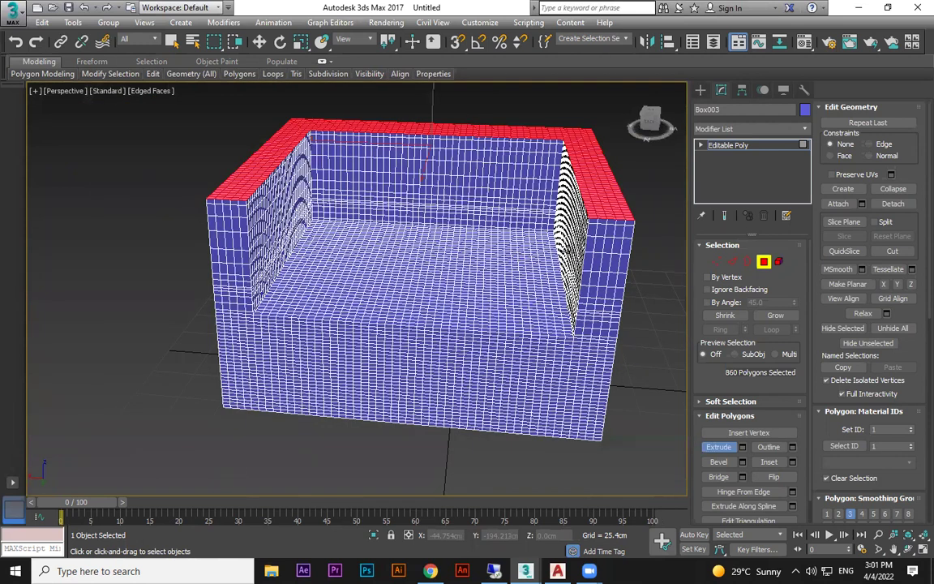
Leave polygon editing, turn off edged faces and select the whole armchair object.
{"action": "left_click", "coordinate": [702, 92]}
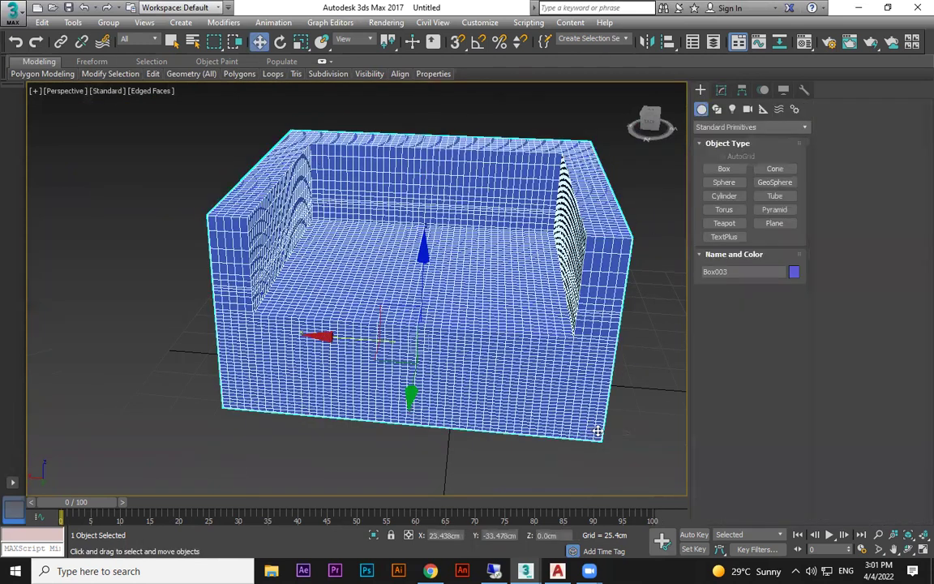
{"action": "scroll", "coordinate": [535, 387], "scroll_direction": "down", "scroll_amount": 3}
{"action": "key", "text": "F4"}
{"action": "left_click", "coordinate": [635, 412]}
{"action": "left_click", "coordinate": [565, 386]}
{"action": "middle_click_drag", "start_coordinate": [565, 386], "coordinate": [534, 332], "text": "alt"}
Add a Cloth modifier to the armchair.
{"action": "left_click", "coordinate": [721, 89]}
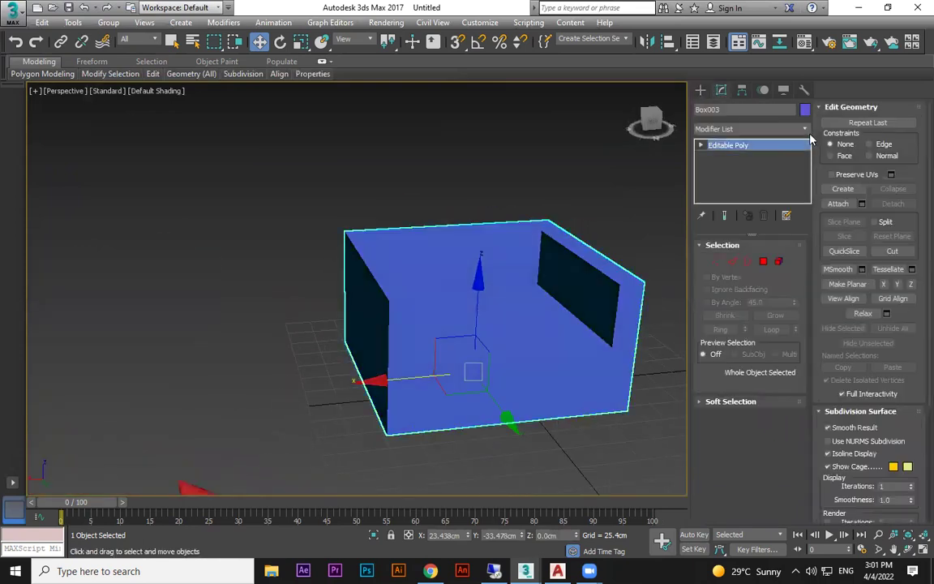
{"action": "left_click", "coordinate": [805, 130]}
{"action": "key", "text": "c"}
{"action": "scroll", "coordinate": [763, 167], "scroll_direction": "down", "scroll_amount": 6}
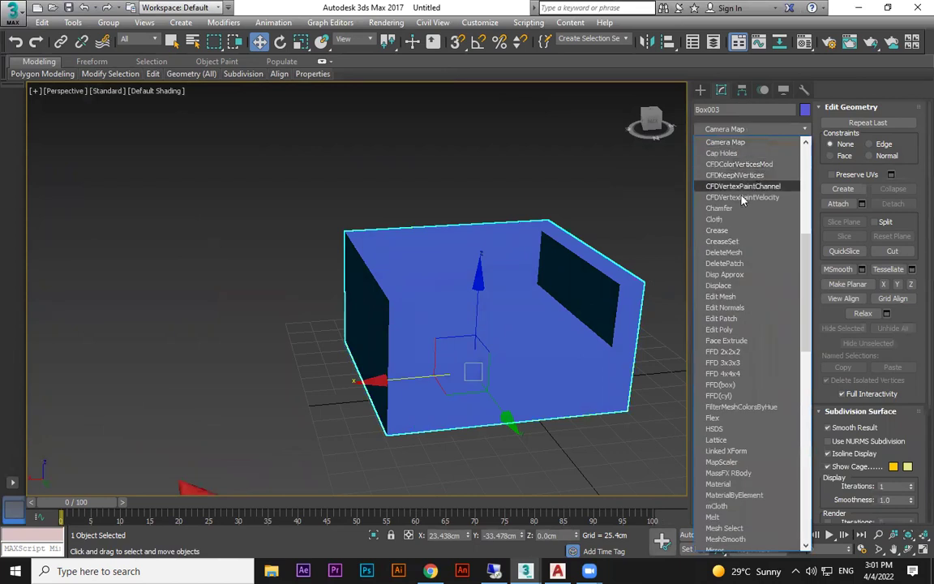
{"action": "left_click", "coordinate": [734, 217]}
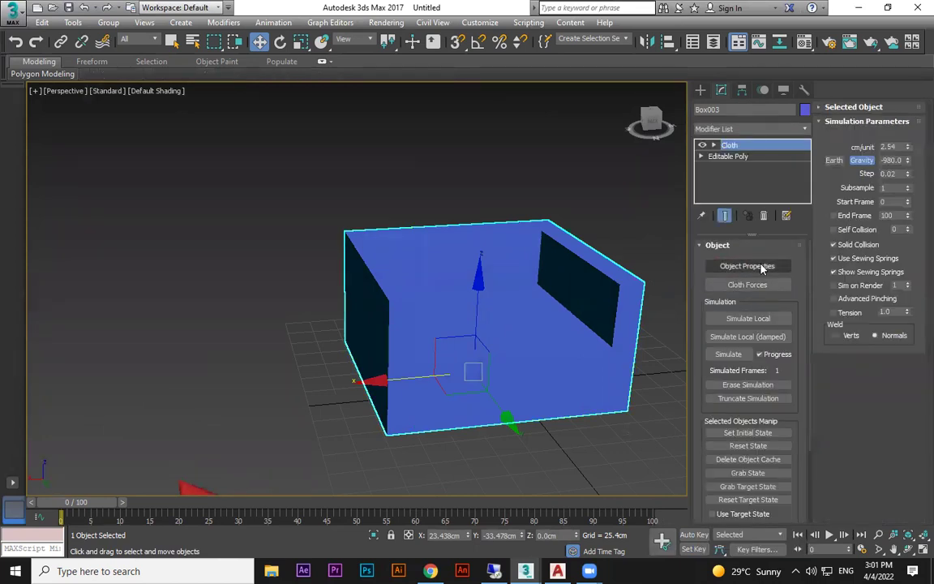
Define the armchair as a cloth object with the Cotton preset and a pressure of 4.
{"action": "left_click", "coordinate": [759, 267]}
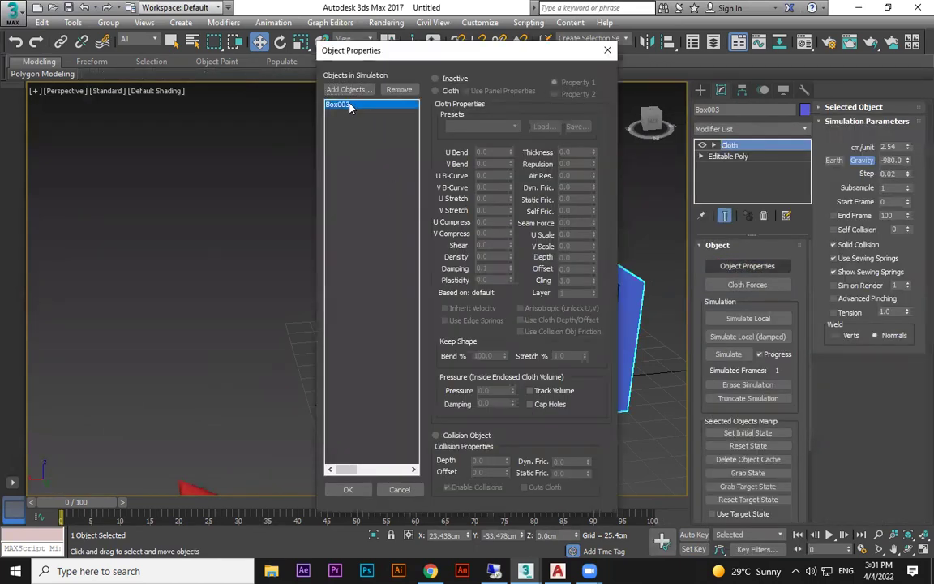
{"action": "left_click", "coordinate": [437, 91]}
{"action": "left_click", "coordinate": [451, 125]}
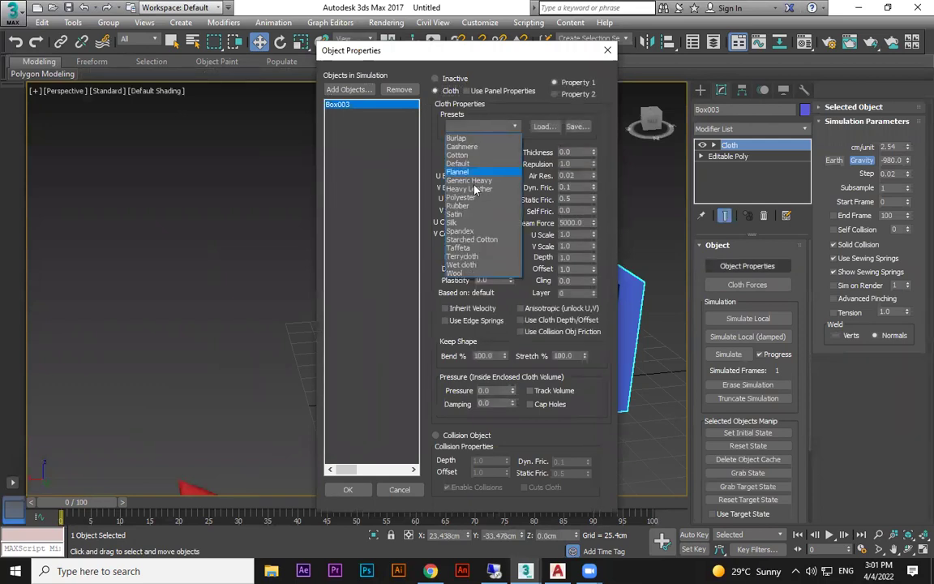
{"action": "left_click", "coordinate": [463, 155]}
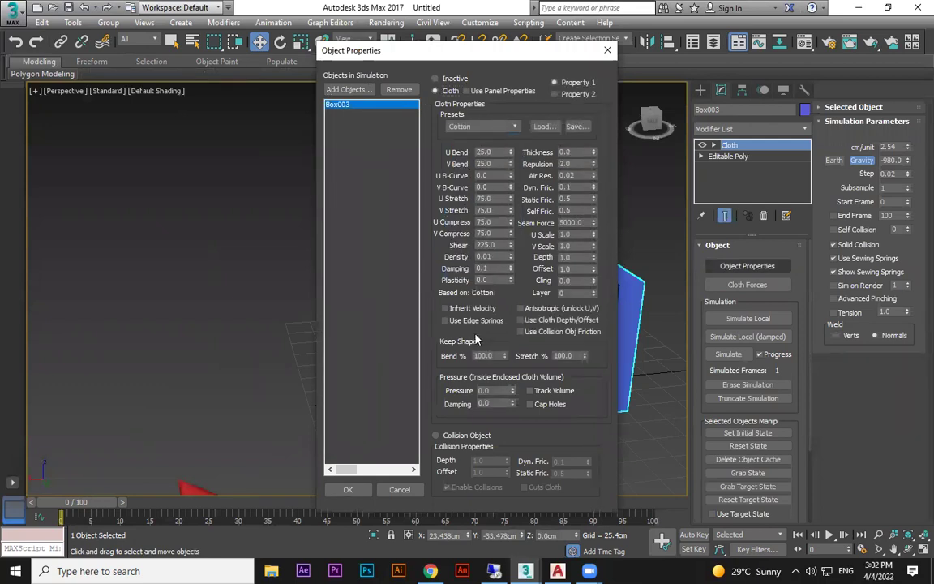
{"action": "type", "text": "4"}
{"action": "left_click", "coordinate": [359, 491]}
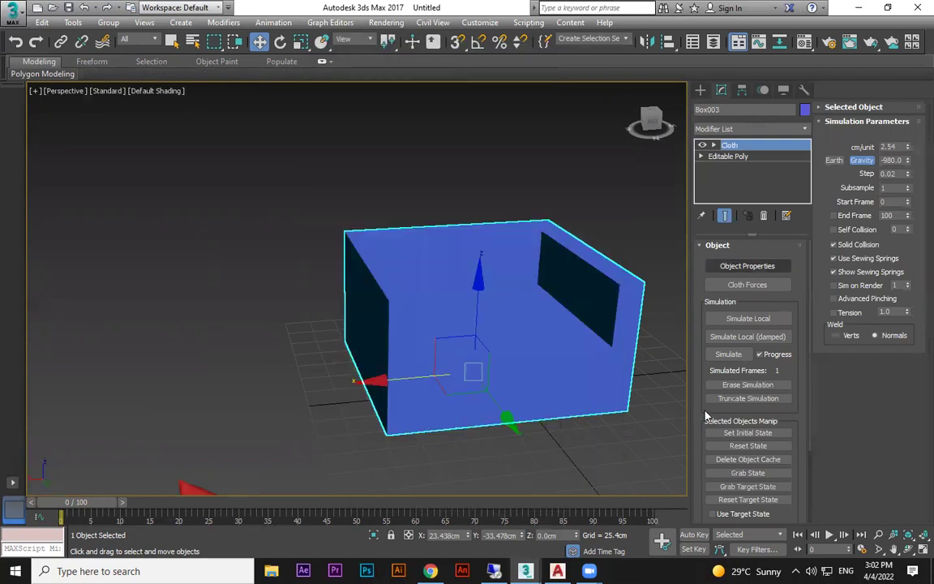
Try a local cloth simulation of the armchair with gravity on, stop it and reset the cloth state.
{"action": "left_click", "coordinate": [756, 324]}
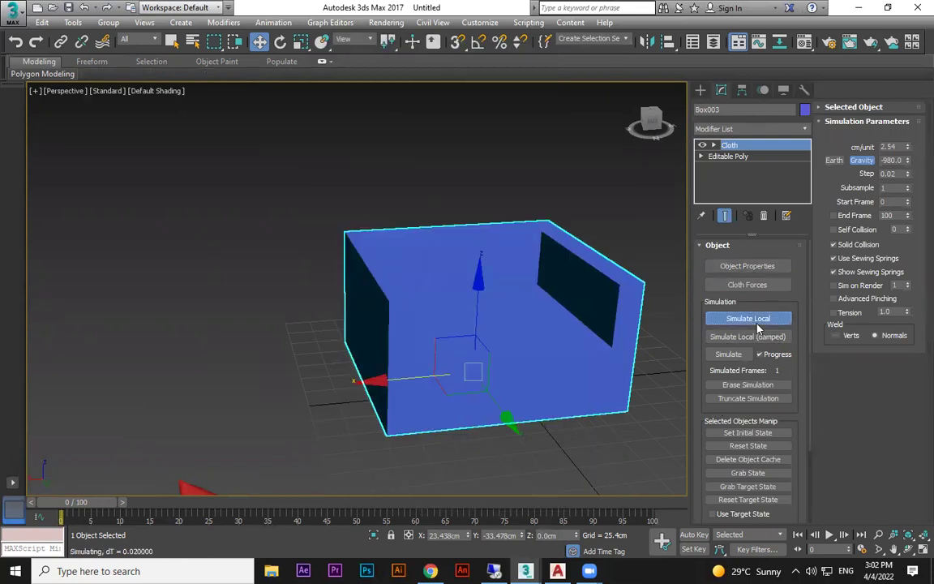
{"action": "key", "text": "Escape"}
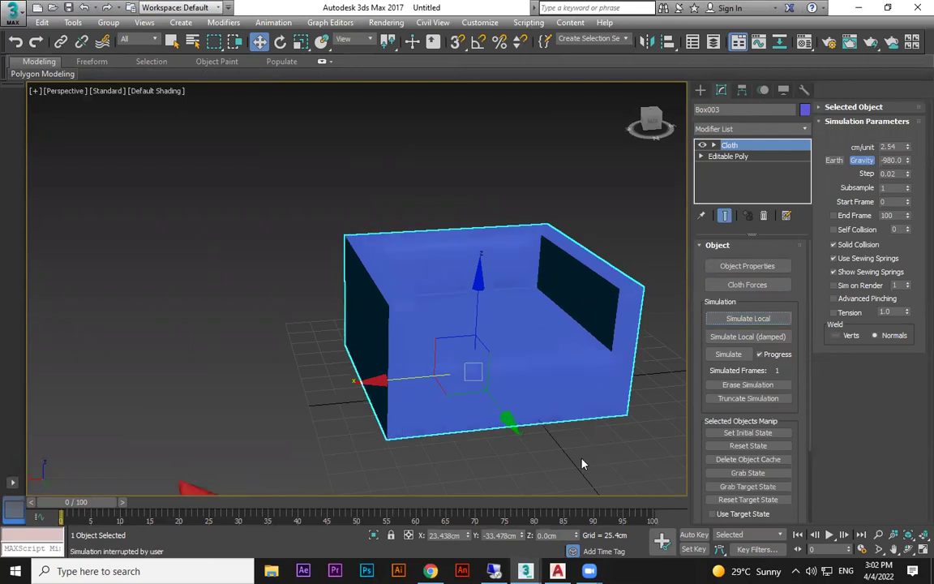
{"action": "left_click", "coordinate": [750, 446]}
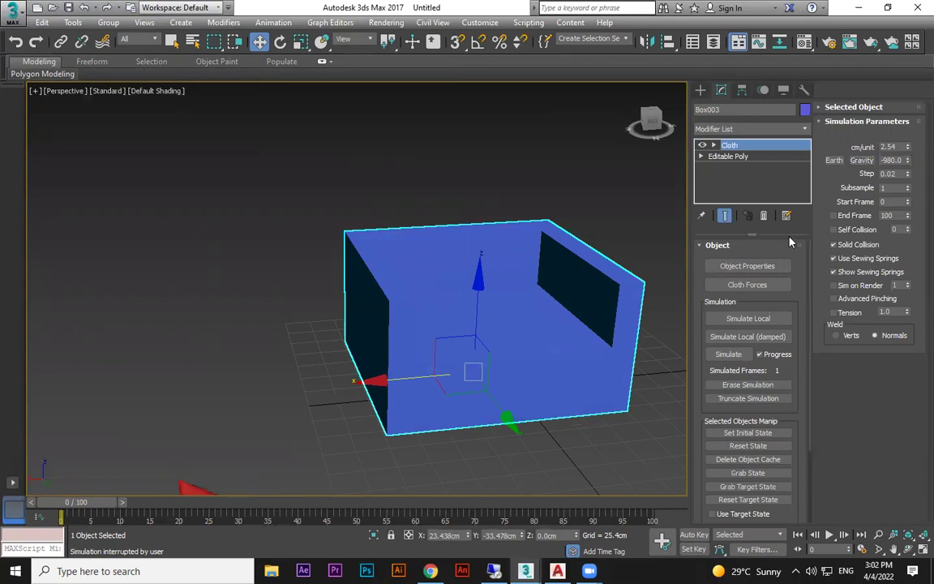
Inflate the armchair with a local cloth simulation with gravity off, stop it and reselect the armchair.
{"action": "left_click", "coordinate": [756, 321]}
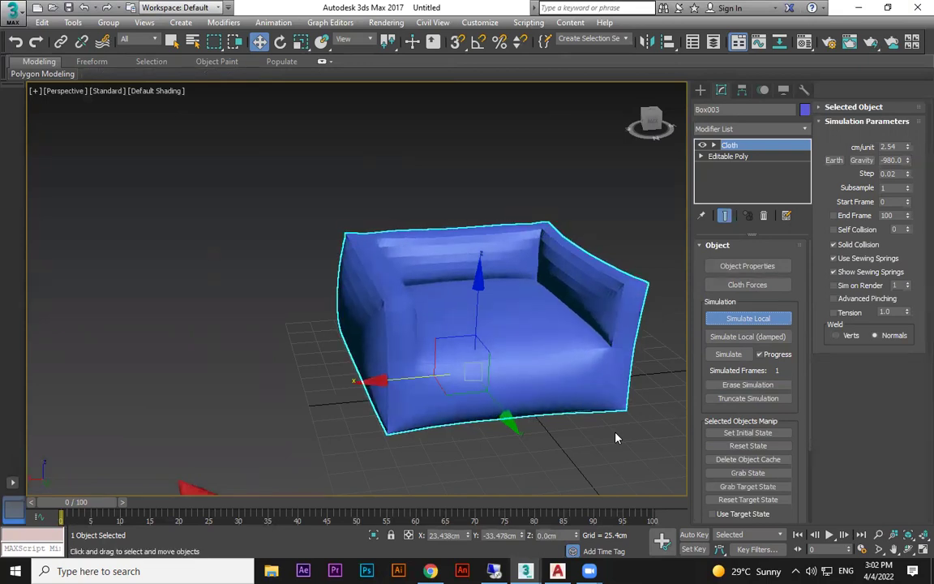
{"action": "left_click", "coordinate": [569, 445]}
{"action": "left_click", "coordinate": [526, 346]}
Place a copy of the inflated armchair well beside the original and convert the copy to an Editable Poly.
{"action": "scroll", "coordinate": [527, 346], "scroll_direction": "down", "scroll_amount": 3}
{"action": "middle_click_drag", "start_coordinate": [434, 357], "coordinate": [256, 377]}
{"action": "left_click_drag", "start_coordinate": [214, 386], "coordinate": [611, 328], "text": "shift"}
{"action": "left_click", "coordinate": [470, 340]}
{"action": "mouse_move", "coordinate": [594, 336]}
{"action": "middle_mouse_down"}
{"action": "mouse_move", "coordinate": [191, 340]}
{"action": "mouse_move", "coordinate": [137, 355]}
{"action": "middle_mouse_up"}
{"action": "scroll", "coordinate": [162, 356], "scroll_direction": "up", "scroll_amount": 3}
{"action": "right_click", "coordinate": [333, 298]}
{"action": "mouse_move", "coordinate": [406, 444]}
{"action": "left_click", "coordinate": [519, 454]}
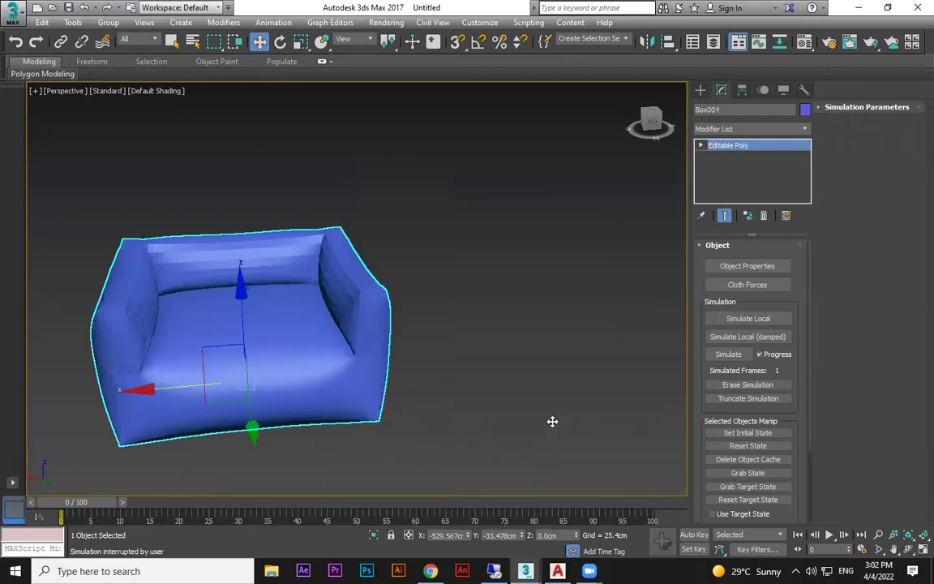
Show edged faces and add a MeshSmooth modifier with 2 iterations to the armchair copy.
{"action": "left_click", "coordinate": [552, 421]}
{"action": "left_click", "coordinate": [306, 350]}
{"action": "key", "text": "F3"}
{"action": "key", "text": "F3"}
{"action": "key", "text": "F4"}
{"action": "middle_click_drag", "start_coordinate": [438, 389], "coordinate": [503, 387], "text": "alt"}
{"action": "left_click", "coordinate": [805, 128]}
{"action": "scroll", "coordinate": [793, 171], "scroll_direction": "down", "scroll_amount": 20}
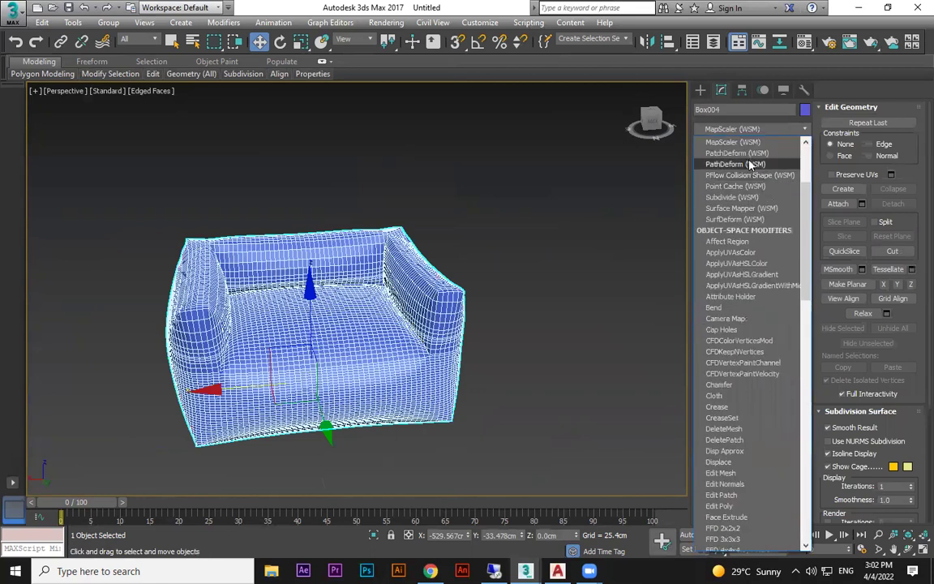
{"action": "left_click", "coordinate": [746, 219]}
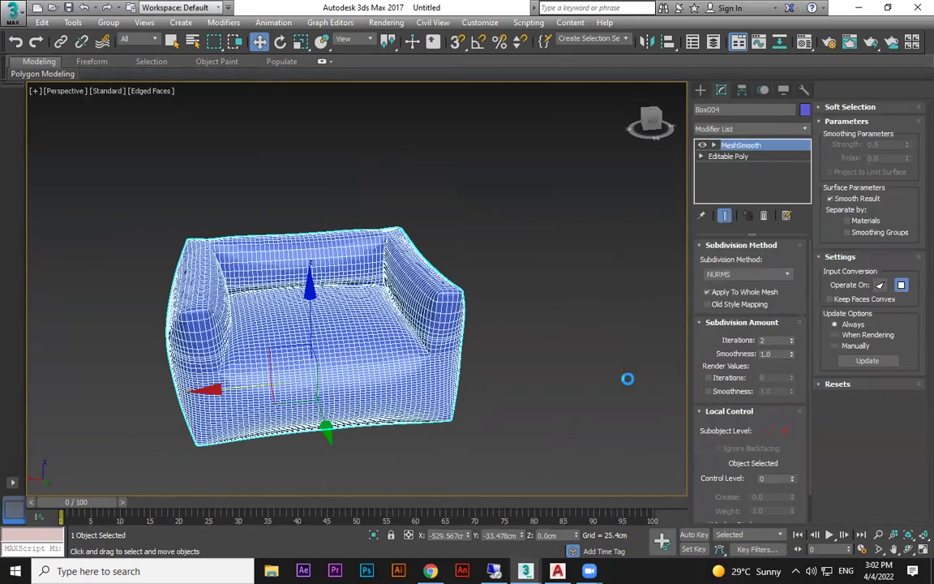
Hide the edged faces and examine the smoothed armchair copy and the original from several angles.
{"action": "left_click", "coordinate": [601, 385]}
{"action": "key", "text": "F3"}
{"action": "key", "text": "F3"}
{"action": "key", "text": "F4"}
{"action": "mouse_move", "coordinate": [602, 385]}
{"action": "middle_mouse_down"}
{"action": "mouse_move", "coordinate": [667, 378]}
{"action": "mouse_move", "coordinate": [454, 386]}
{"action": "mouse_move", "coordinate": [523, 344]}
{"action": "mouse_move", "coordinate": [556, 390]}
{"action": "mouse_move", "coordinate": [521, 351]}
{"action": "mouse_move", "coordinate": [392, 357]}
{"action": "mouse_move", "coordinate": [566, 372]}
{"action": "mouse_move", "coordinate": [559, 355]}
{"action": "mouse_move", "coordinate": [455, 300]}
{"action": "mouse_move", "coordinate": [558, 309]}
{"action": "mouse_move", "coordinate": [489, 309]}
{"action": "mouse_move", "coordinate": [498, 292]}
{"action": "mouse_move", "coordinate": [487, 361]}
{"action": "middle_mouse_up"}
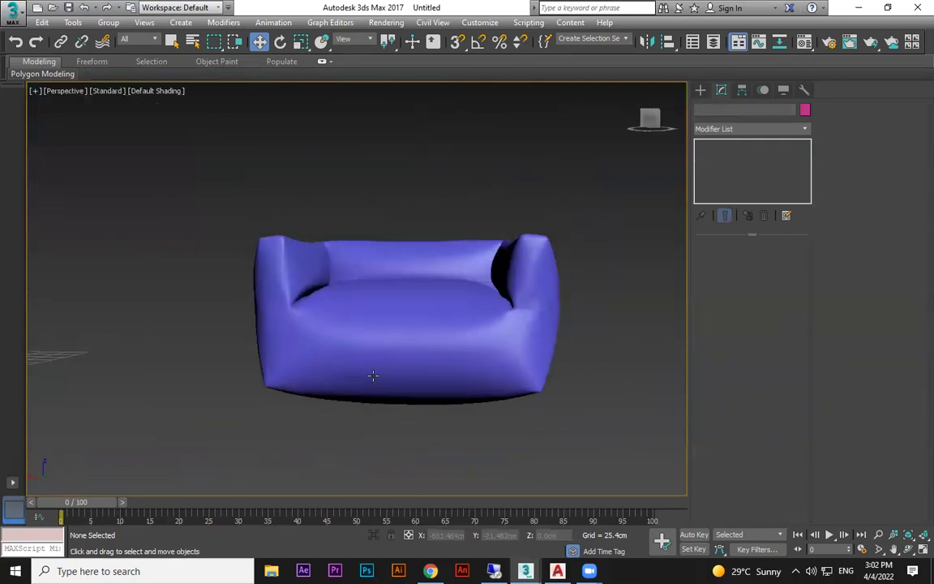
{"action": "scroll", "coordinate": [443, 377], "scroll_direction": "down", "scroll_amount": 3}
{"action": "middle_click_drag", "start_coordinate": [261, 373], "coordinate": [505, 388], "text": "alt"}
{"action": "scroll", "coordinate": [495, 410], "scroll_direction": "down", "scroll_amount": 4}
{"action": "scroll", "coordinate": [484, 434], "scroll_direction": "up", "scroll_amount": 6}
{"action": "scroll", "coordinate": [470, 418], "scroll_direction": "down", "scroll_amount": 2}
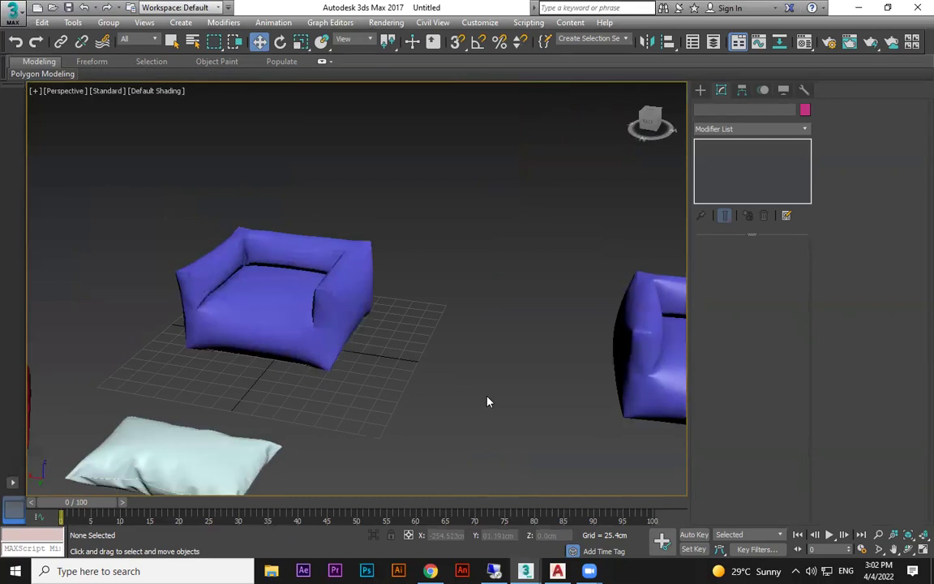
{"action": "middle_click_drag", "start_coordinate": [603, 367], "coordinate": [405, 360]}
Change the object colour of the smoothed armchair copy to red.
{"action": "left_click", "coordinate": [554, 369]}
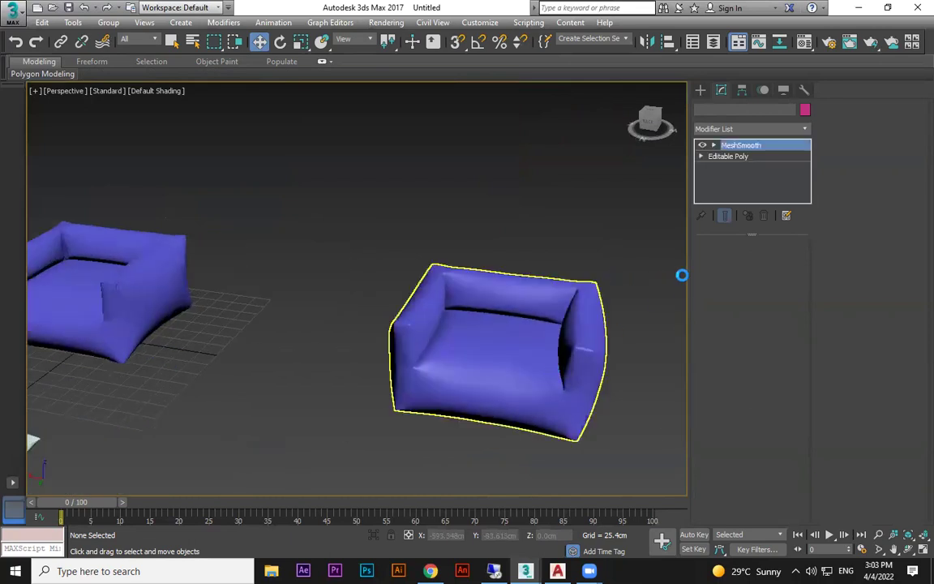
{"action": "left_click", "coordinate": [759, 144]}
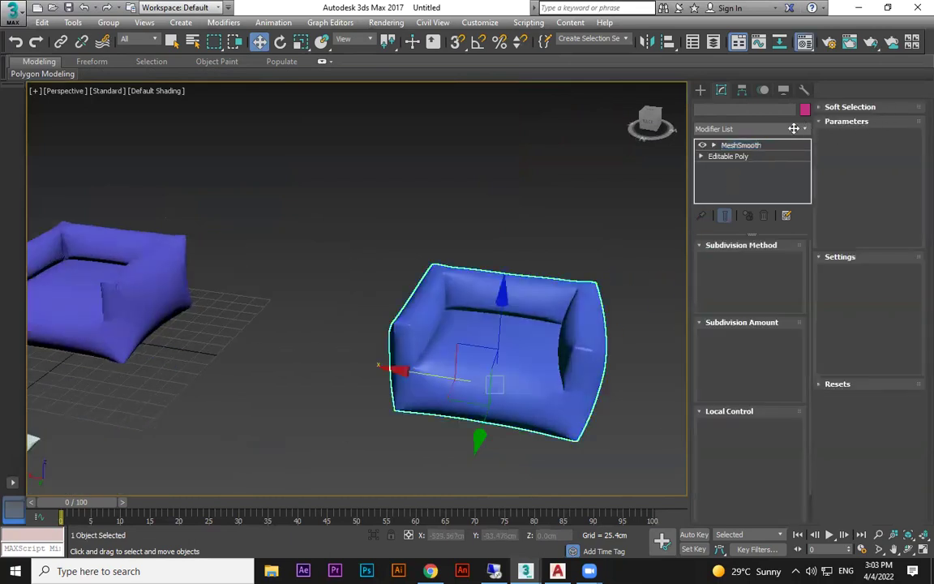
{"action": "left_click", "coordinate": [905, 87]}
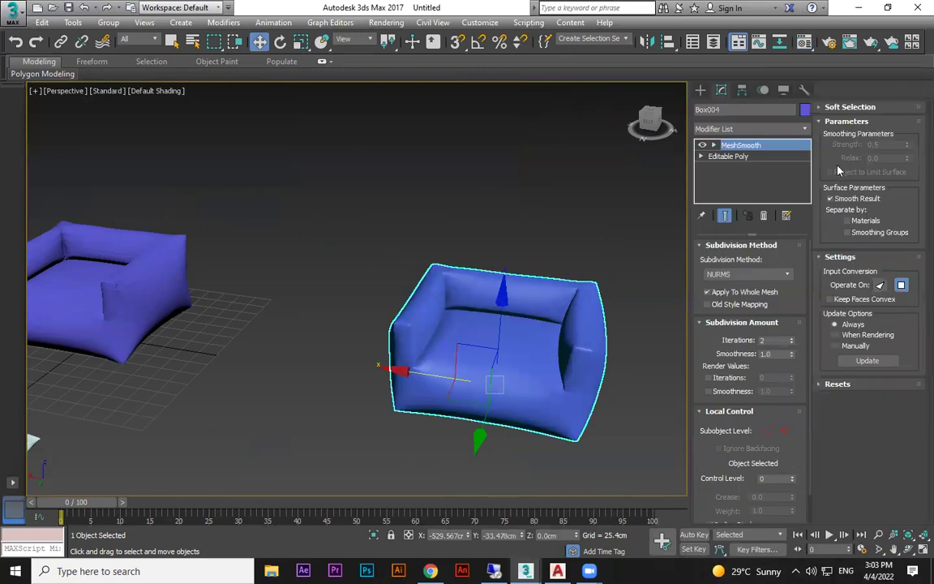
{"action": "left_click", "coordinate": [804, 110]}
{"action": "left_click", "coordinate": [315, 318]}
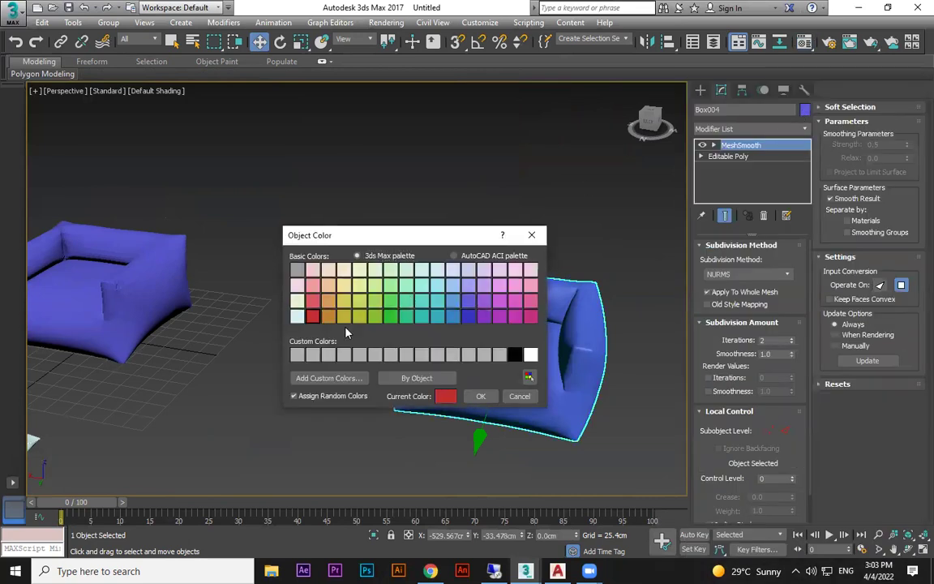
{"action": "left_click", "coordinate": [483, 399]}
Copy the red pillow and place the copy beside the red armchair.
{"action": "middle_click_drag", "start_coordinate": [446, 410], "coordinate": [515, 388]}
{"action": "scroll", "coordinate": [515, 387], "scroll_direction": "down", "scroll_amount": 5}
{"action": "left_click", "coordinate": [258, 369]}
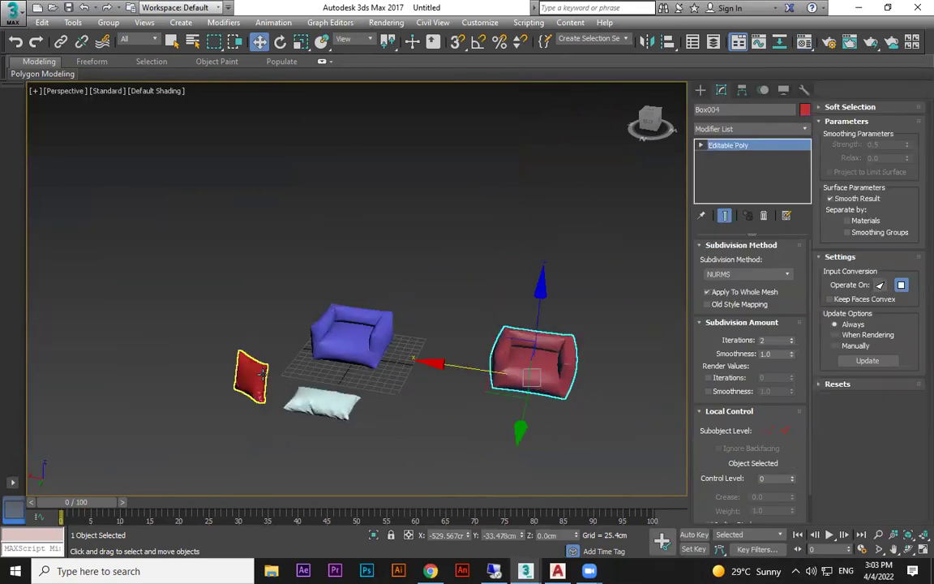
{"action": "left_click_drag", "start_coordinate": [194, 338], "coordinate": [545, 362], "text": "shift"}
{"action": "left_click", "coordinate": [465, 341]}
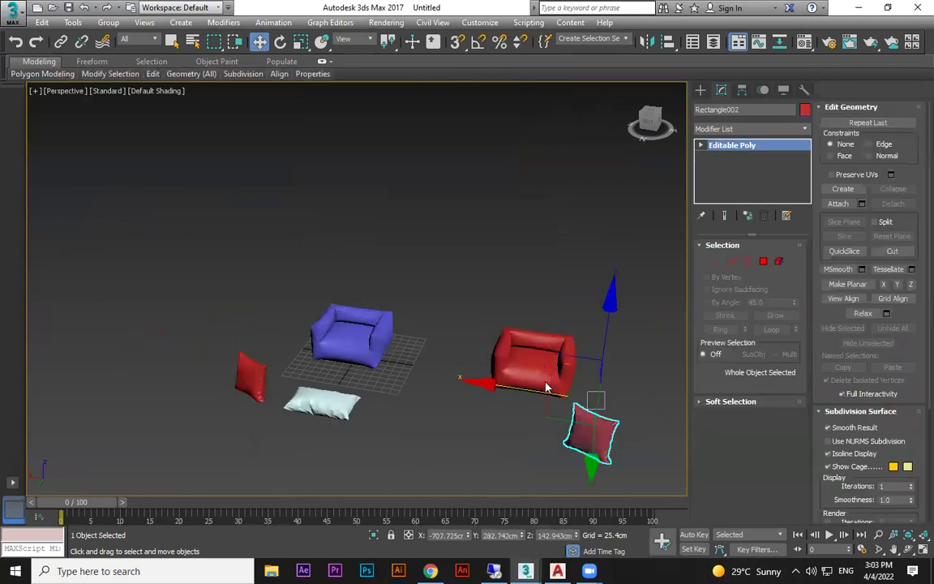
Move the pillow copy over the red armchair and raise it above the seat.
{"action": "left_click_drag", "start_coordinate": [507, 387], "coordinate": [423, 376]}
{"action": "mouse_move", "coordinate": [423, 375]}
{"action": "middle_mouse_down", "text": "alt"}
{"action": "mouse_move", "coordinate": [559, 442]}
{"action": "mouse_move", "coordinate": [556, 427]}
{"action": "middle_mouse_up", "text": "alt"}
{"action": "left_click_drag", "start_coordinate": [556, 427], "coordinate": [459, 342]}
{"action": "key", "text": "z"}
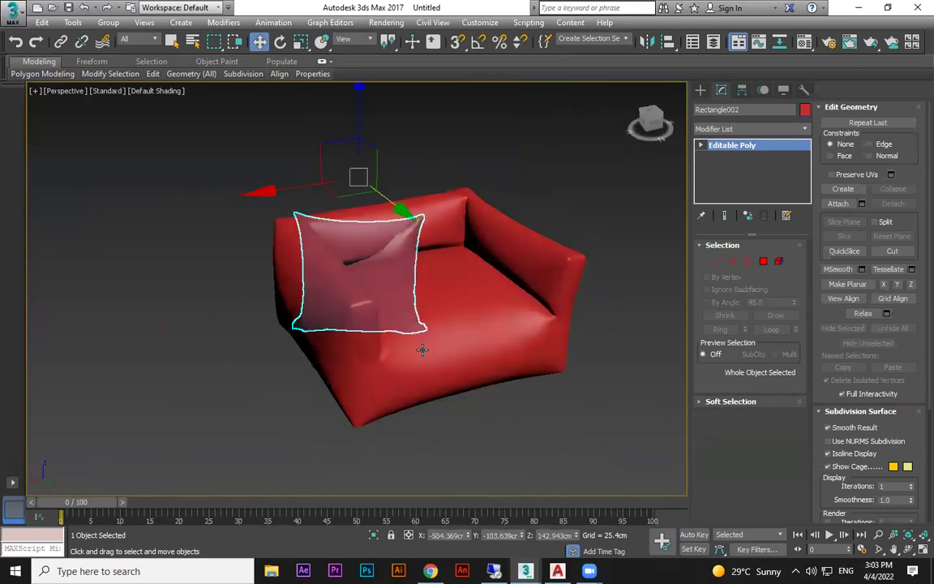
{"action": "left_click_drag", "start_coordinate": [361, 121], "coordinate": [339, 49]}
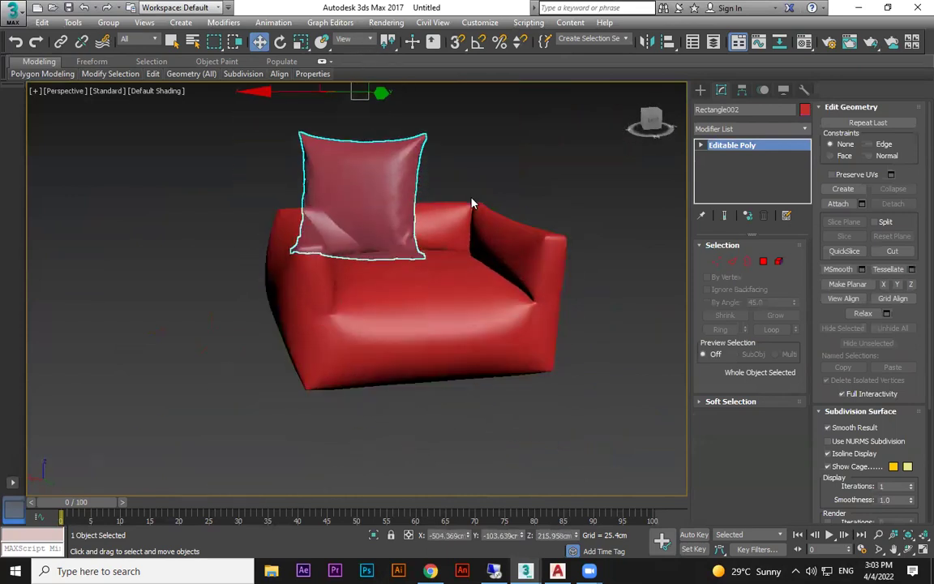
Scale the pillow copy down and lower it into the red armchair near the backrest.
{"action": "key", "text": "r"}
{"action": "left_click_drag", "start_coordinate": [338, 104], "coordinate": [369, 159]}
{"action": "key", "text": "w"}
{"action": "middle_click_drag", "start_coordinate": [369, 159], "coordinate": [432, 269]}
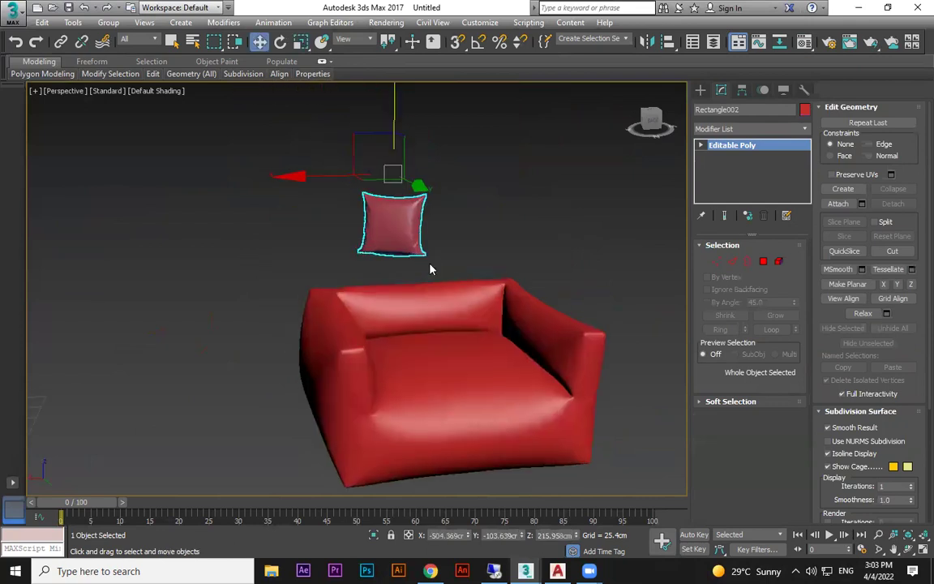
{"action": "scroll", "coordinate": [432, 269], "scroll_direction": "down", "scroll_amount": 3}
{"action": "left_click_drag", "start_coordinate": [403, 152], "coordinate": [423, 204]}
{"action": "middle_click_drag", "start_coordinate": [424, 198], "coordinate": [472, 286], "text": "alt"}
{"action": "left_click_drag", "start_coordinate": [473, 286], "coordinate": [488, 295]}
{"action": "scroll", "coordinate": [488, 294], "scroll_direction": "up", "scroll_amount": 3}
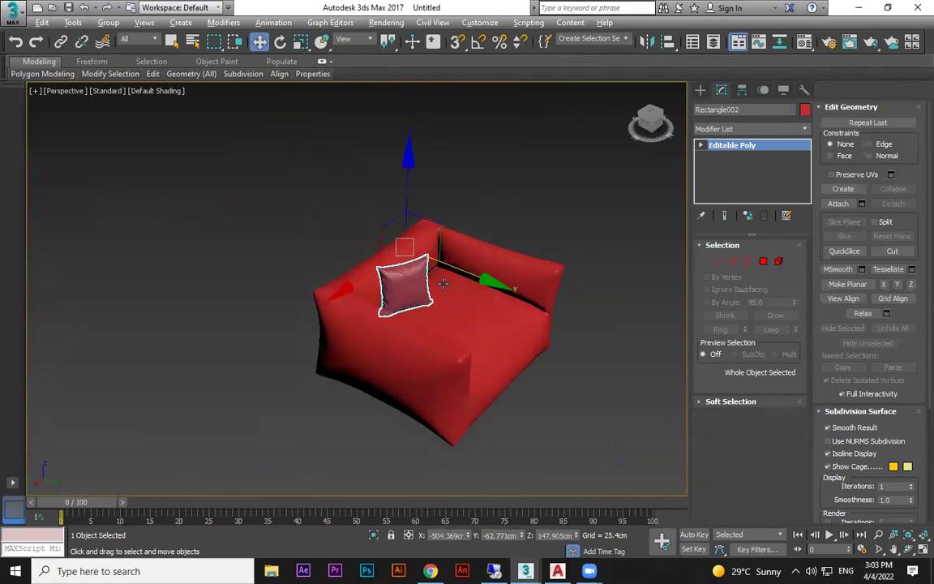
Enlarge the pillow copy to suit the width of the armchair's seat.
{"action": "middle_click_drag", "start_coordinate": [488, 294], "coordinate": [433, 327], "text": "alt"}
{"action": "scroll", "coordinate": [432, 327], "scroll_direction": "up", "scroll_amount": 4}
{"action": "key", "text": "r"}
{"action": "left_click_drag", "start_coordinate": [347, 167], "coordinate": [398, 94]}
{"action": "key", "text": "w"}
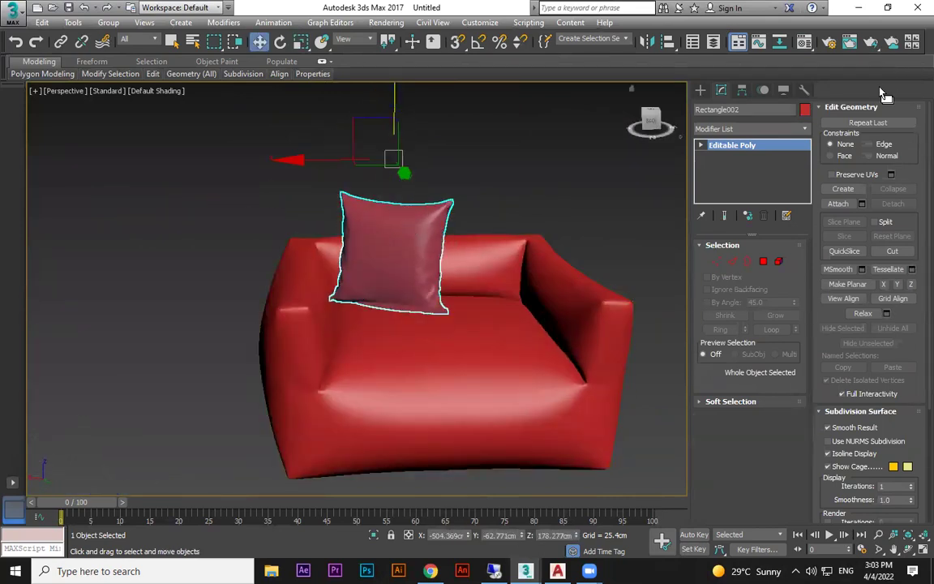
Centre the pillow copy's pivot on the object.
{"action": "left_click", "coordinate": [742, 91]}
{"action": "left_click", "coordinate": [749, 179]}
{"action": "left_click", "coordinate": [769, 247]}
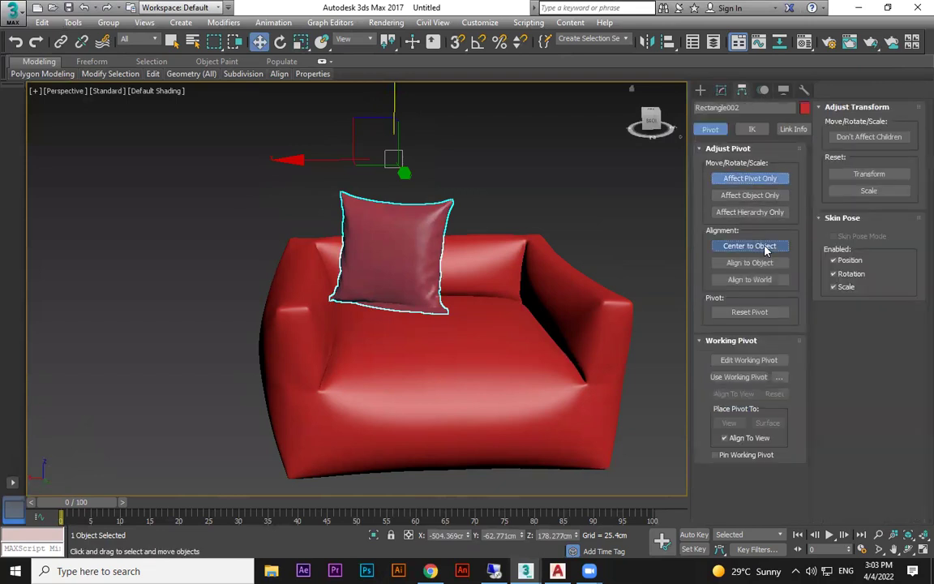
{"action": "left_click", "coordinate": [756, 179]}
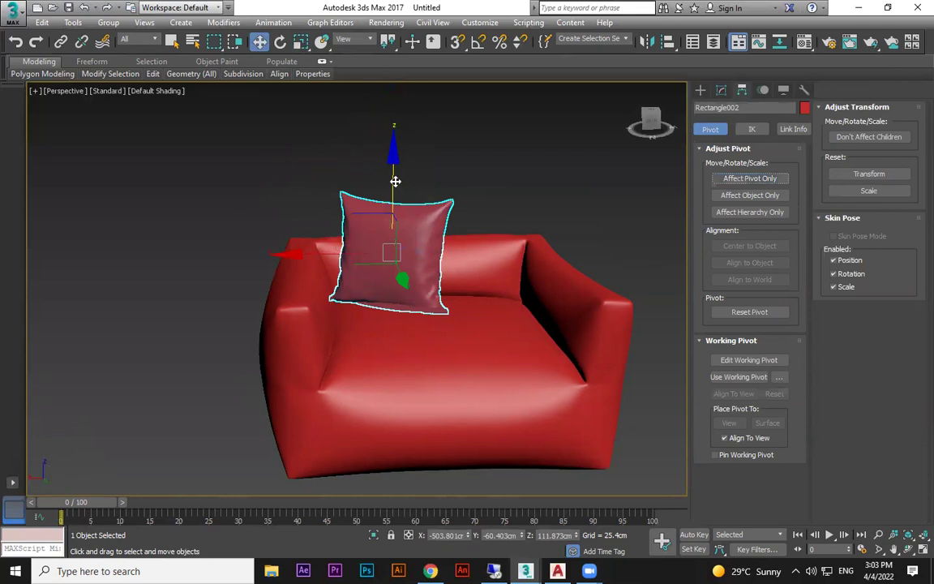
Adjust the pillow copy's roll so it stands upright on the seat and enlarge it slightly.
{"action": "key", "text": "e"}
{"action": "left_click_drag", "start_coordinate": [398, 154], "coordinate": [421, 157]}
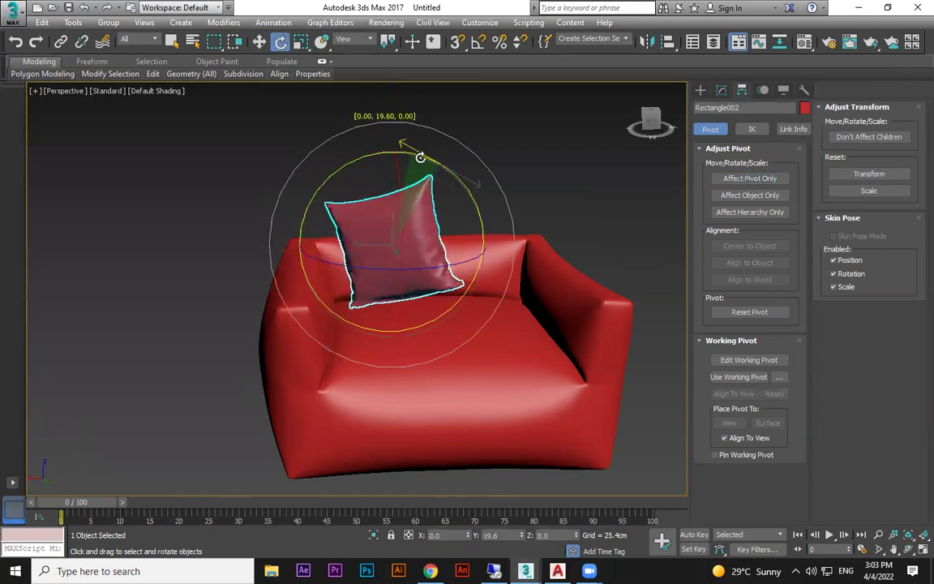
{"action": "left_click_drag", "start_coordinate": [443, 269], "coordinate": [462, 257]}
{"action": "key", "text": "w"}
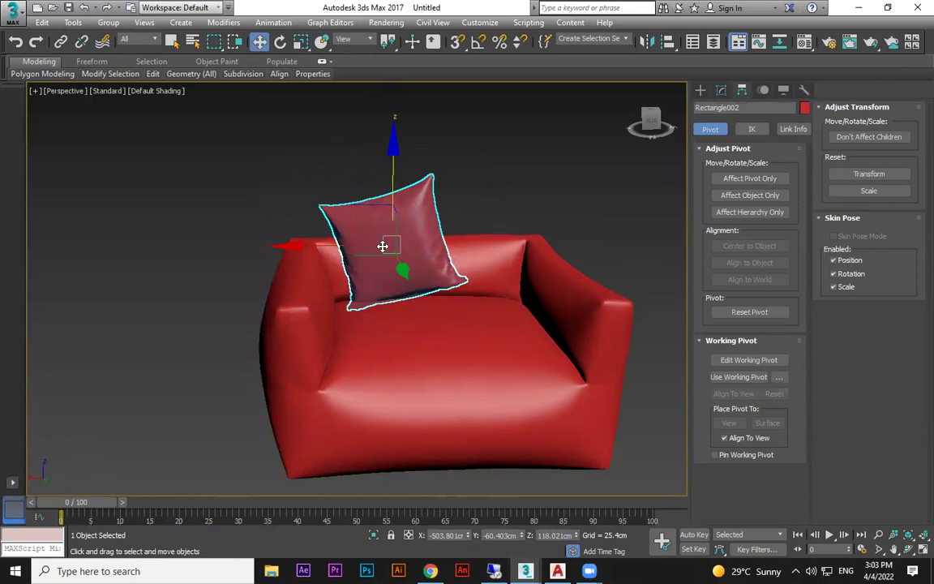
{"action": "key", "text": "e"}
{"action": "left_click_drag", "start_coordinate": [454, 187], "coordinate": [472, 197]}
{"action": "key", "text": "r"}
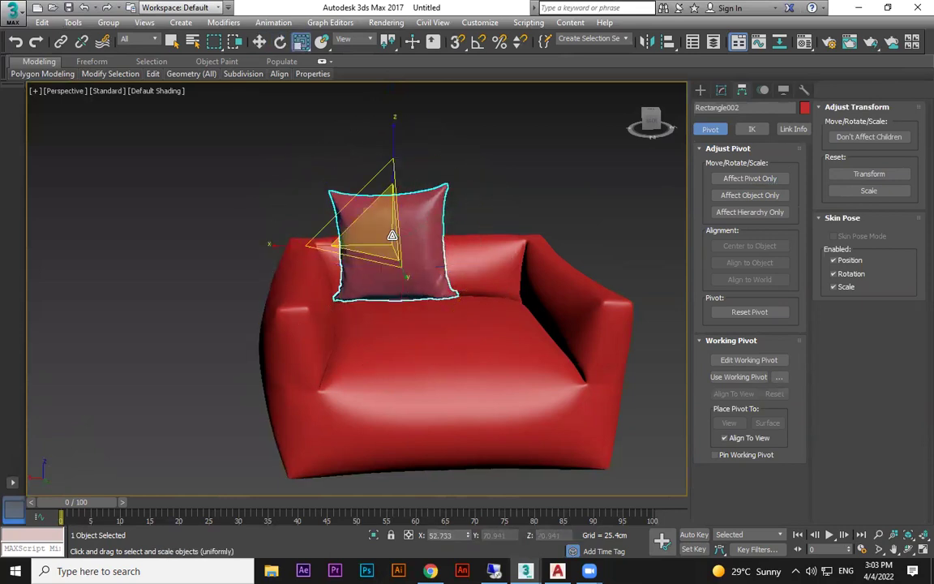
{"action": "left_click_drag", "start_coordinate": [392, 235], "coordinate": [405, 216]}
Turn the pillow copy to lean backwards and shift it sideways towards the middle of the red armchair.
{"action": "key", "text": "w"}
{"action": "middle_click_drag", "start_coordinate": [326, 258], "coordinate": [496, 204], "text": "alt"}
{"action": "key", "text": "e"}
{"action": "left_click_drag", "start_coordinate": [497, 204], "coordinate": [416, 180]}
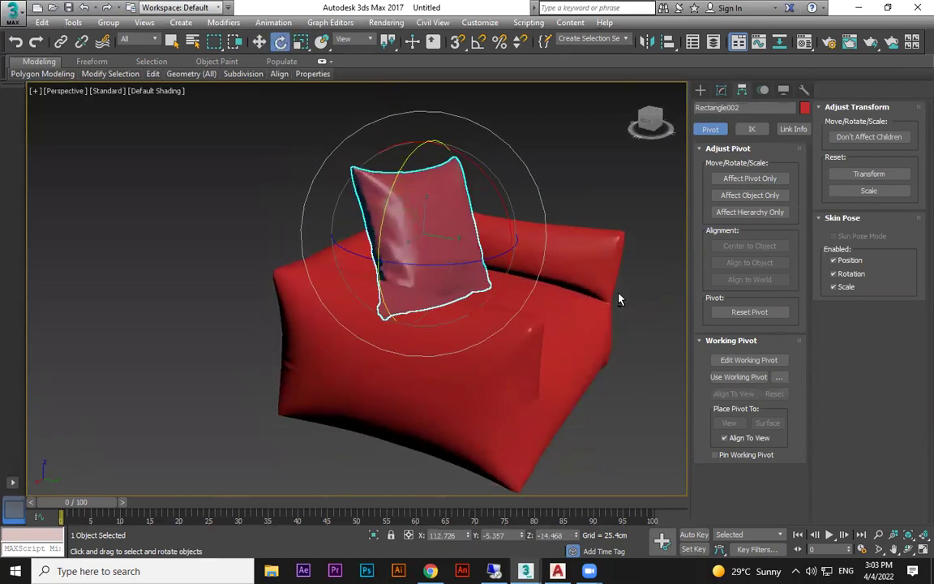
{"action": "middle_click_drag", "start_coordinate": [522, 307], "coordinate": [434, 320], "text": "alt"}
{"action": "mouse_move", "coordinate": [472, 283]}
{"action": "left_mouse_down"}
{"action": "mouse_move", "coordinate": [492, 271]}
{"action": "mouse_move", "coordinate": [455, 277]}
{"action": "left_mouse_up"}
{"action": "key", "text": "w"}
{"action": "left_click", "coordinate": [452, 268]}
{"action": "left_click", "coordinate": [454, 269]}
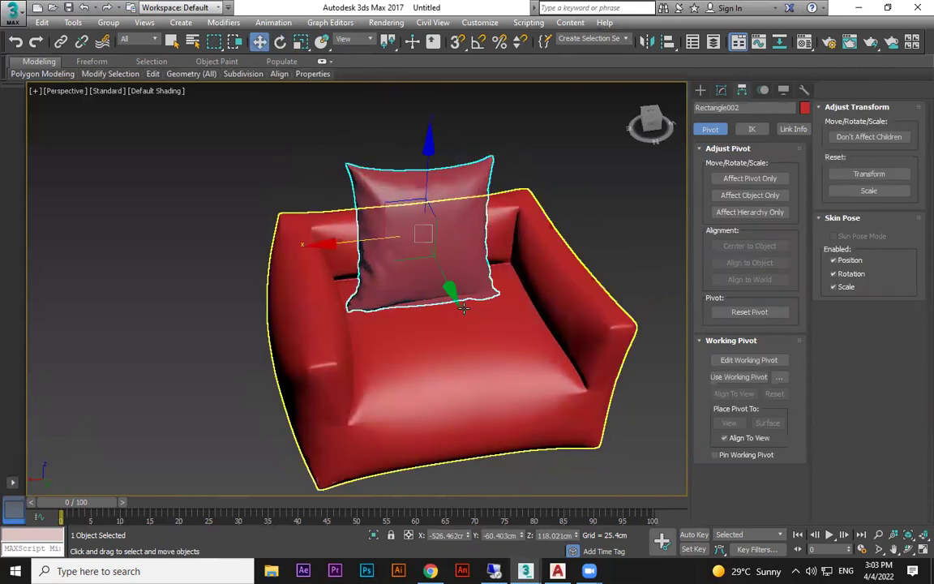
Position the pillow copy against the red armchair's backrest and refine its backward tilt.
{"action": "middle_click_drag", "start_coordinate": [453, 297], "coordinate": [388, 221], "text": "alt"}
{"action": "middle_click_drag", "start_coordinate": [438, 345], "coordinate": [528, 229], "text": "alt"}
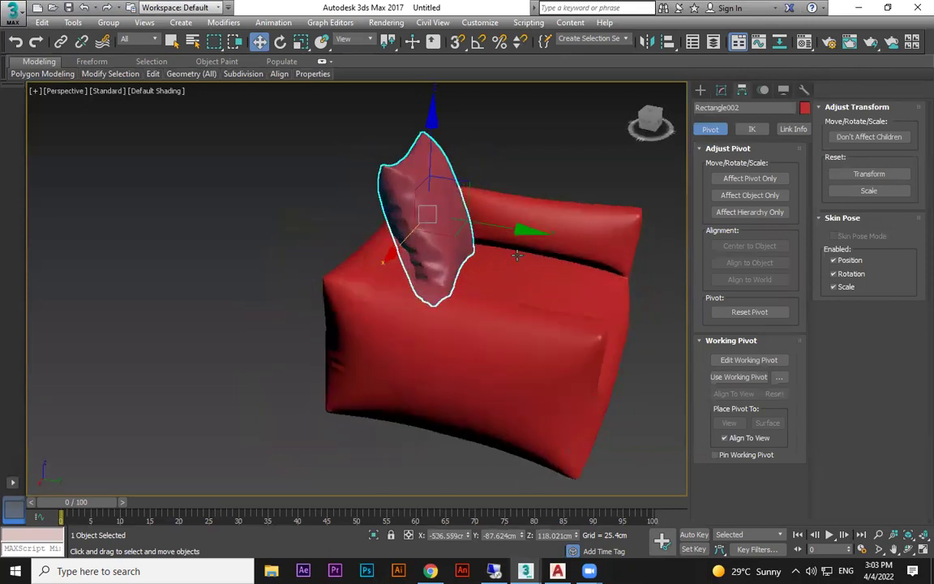
{"action": "key", "text": "e"}
{"action": "left_click_drag", "start_coordinate": [525, 172], "coordinate": [457, 256]}
{"action": "middle_click_drag", "start_coordinate": [457, 259], "coordinate": [396, 226], "text": "alt"}
{"action": "left_click", "coordinate": [658, 209]}
{"action": "left_click", "coordinate": [397, 224]}
{"action": "key", "text": "w"}
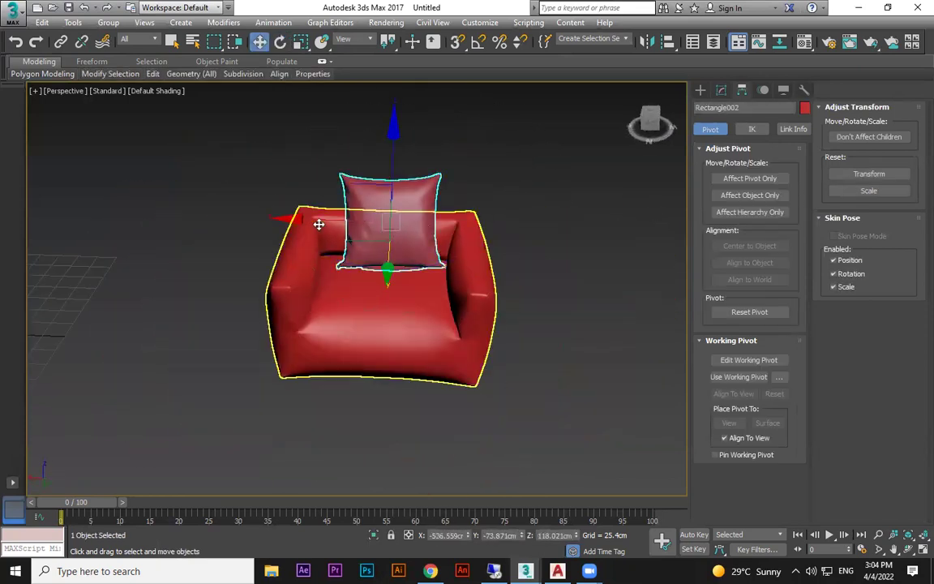
Try to scale the red armchair narrower along its X axis, and reselect its pillow.
{"action": "left_click", "coordinate": [435, 300]}
{"action": "key", "text": "r"}
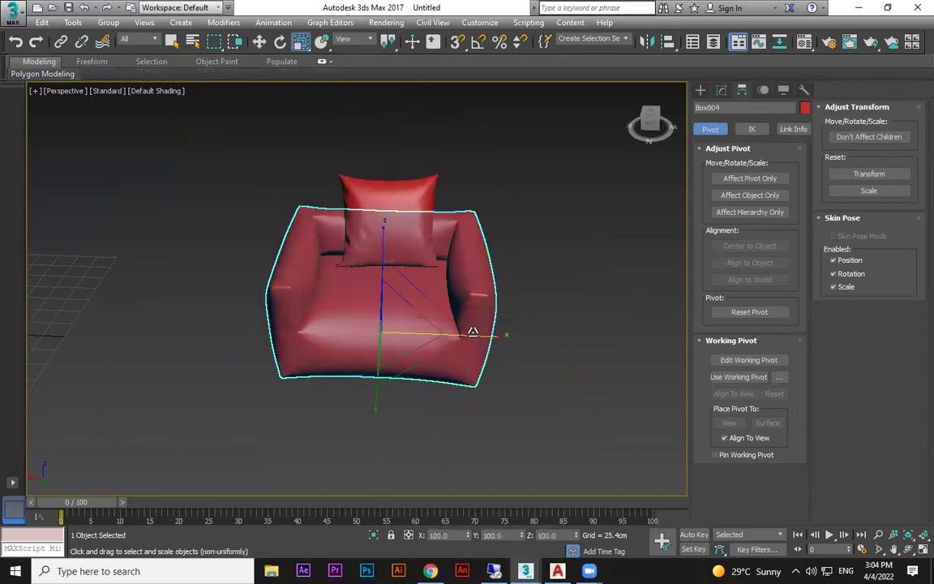
{"action": "left_click_drag", "start_coordinate": [473, 330], "coordinate": [461, 334]}
{"action": "left_click", "coordinate": [408, 222]}
{"action": "key", "text": "w"}
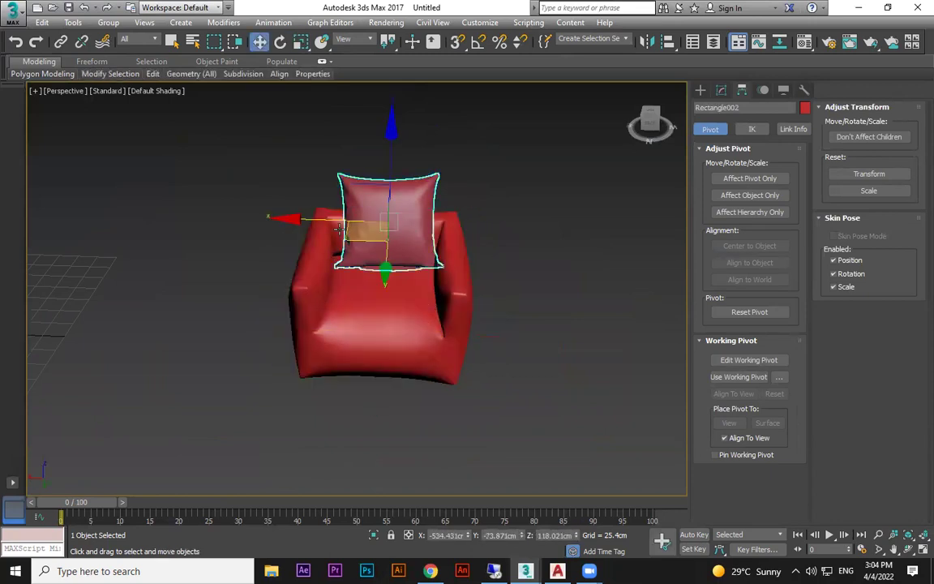
Make the pillow smaller, lower it onto the seat and shift it to one half of the red armchair's backrest.
{"action": "key", "text": "e"}
{"action": "left_click", "coordinate": [552, 340]}
{"action": "middle_click_drag", "start_coordinate": [552, 339], "coordinate": [479, 265], "text": "alt"}
{"action": "mouse_move", "coordinate": [569, 329]}
{"action": "middle_mouse_down", "text": "alt"}
{"action": "mouse_move", "coordinate": [535, 414]}
{"action": "mouse_move", "coordinate": [566, 344]}
{"action": "middle_mouse_up", "text": "alt"}
{"action": "scroll", "coordinate": [536, 414], "scroll_direction": "down", "scroll_amount": 5}
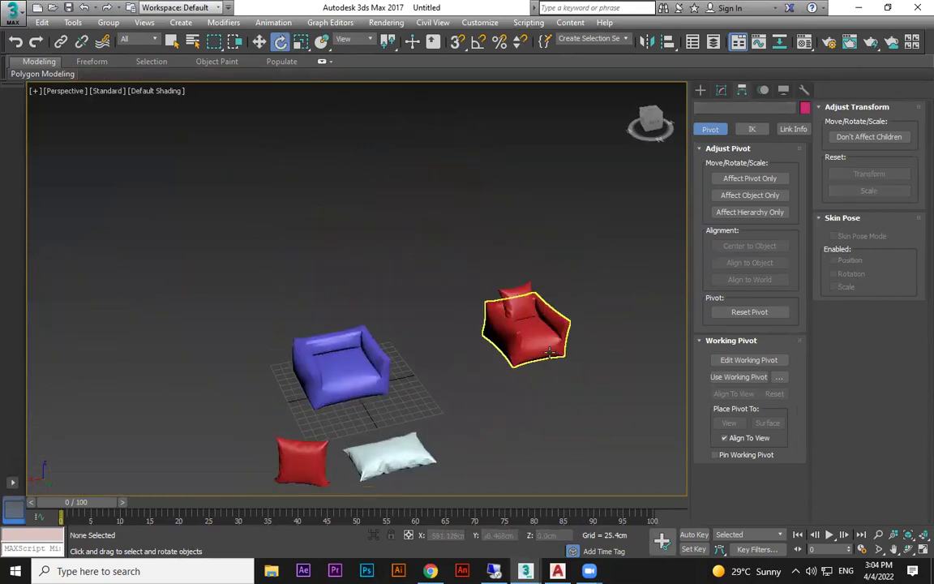
{"action": "left_click", "coordinate": [517, 301]}
{"action": "left_click", "coordinate": [544, 344]}
{"action": "key", "text": "z"}
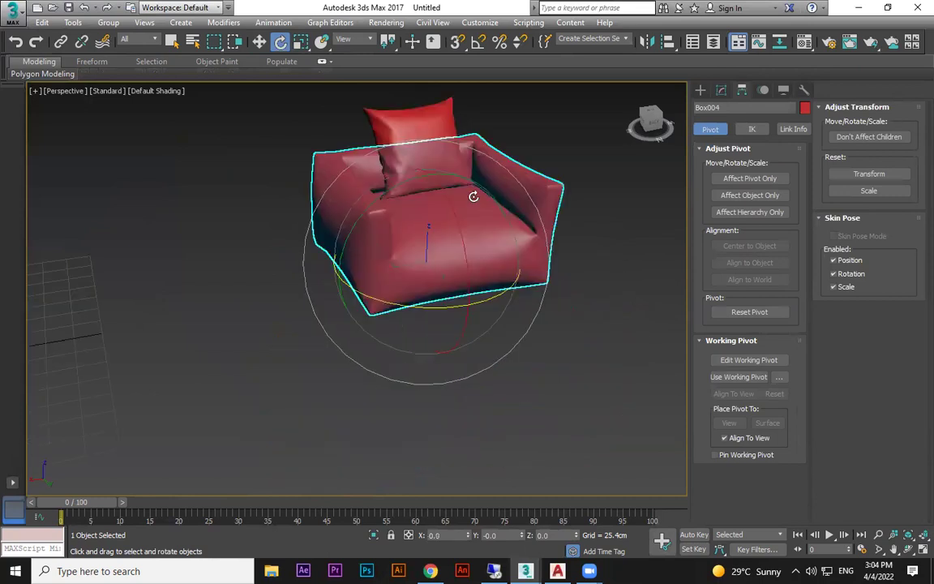
{"action": "middle_click_drag", "start_coordinate": [464, 196], "coordinate": [411, 176], "text": "alt"}
{"action": "left_click", "coordinate": [409, 152]}
{"action": "key", "text": "w"}
{"action": "left_click_drag", "start_coordinate": [367, 148], "coordinate": [406, 118]}
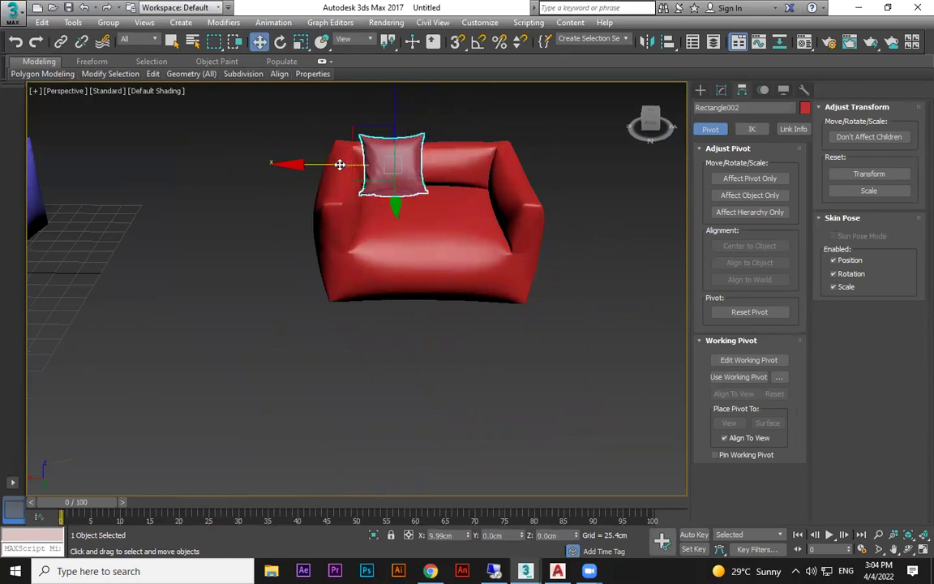
Copy the small pillow to the other half of the backrest and rotate the copy slightly.
{"action": "left_click_drag", "start_coordinate": [390, 162], "coordinate": [454, 162], "text": "shift"}
{"action": "left_click", "coordinate": [470, 339]}
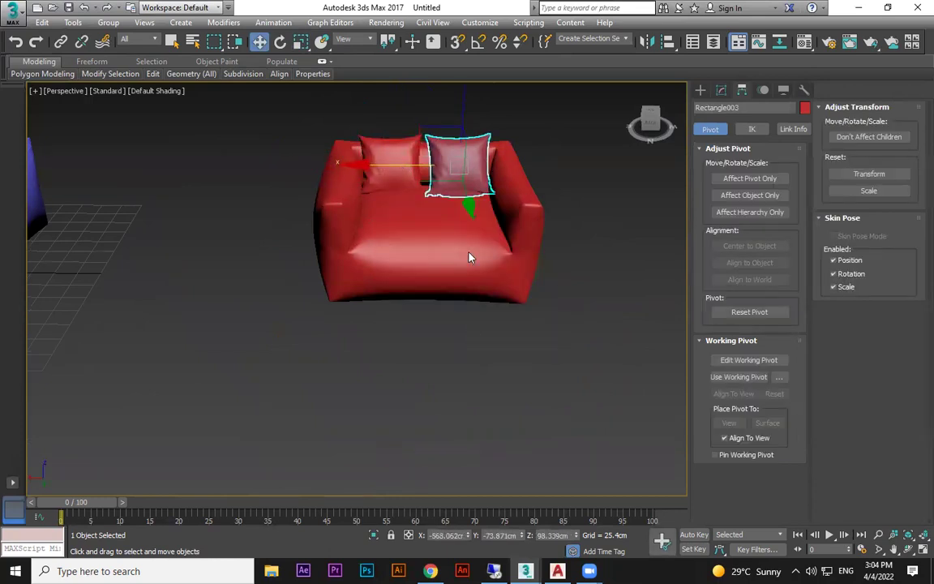
{"action": "key", "text": "e"}
{"action": "left_click_drag", "start_coordinate": [485, 201], "coordinate": [462, 203]}
Examine the red armchair with its two pillows and the other furniture up close and from several angles.
{"action": "left_click", "coordinate": [577, 311]}
{"action": "middle_click_drag", "start_coordinate": [490, 332], "coordinate": [581, 333]}
{"action": "scroll", "coordinate": [509, 398], "scroll_direction": "down", "scroll_amount": 5}
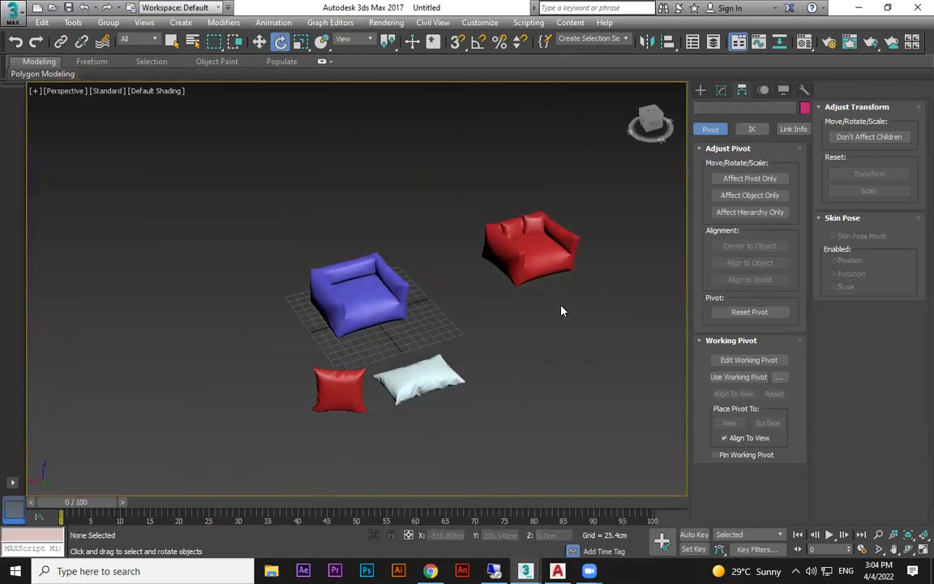
{"action": "scroll", "coordinate": [519, 301], "scroll_direction": "up", "scroll_amount": 3}
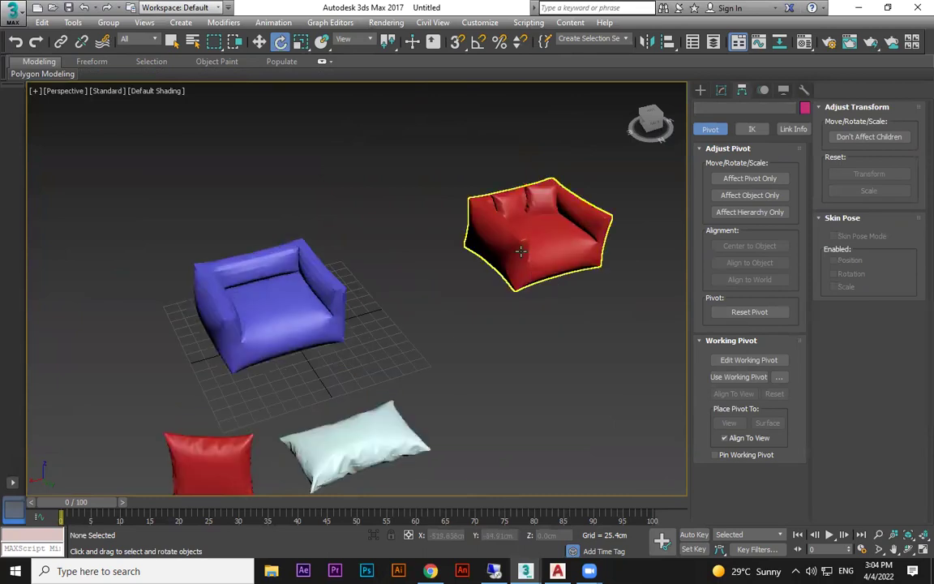
{"action": "scroll", "coordinate": [521, 252], "scroll_direction": "up", "scroll_amount": 2}
{"action": "scroll", "coordinate": [524, 261], "scroll_direction": "down", "scroll_amount": 5}
{"action": "scroll", "coordinate": [388, 344], "scroll_direction": "up", "scroll_amount": 5}
{"action": "scroll", "coordinate": [387, 344], "scroll_direction": "down", "scroll_amount": 3}
{"action": "middle_click_drag", "start_coordinate": [526, 333], "coordinate": [481, 356], "text": "alt"}
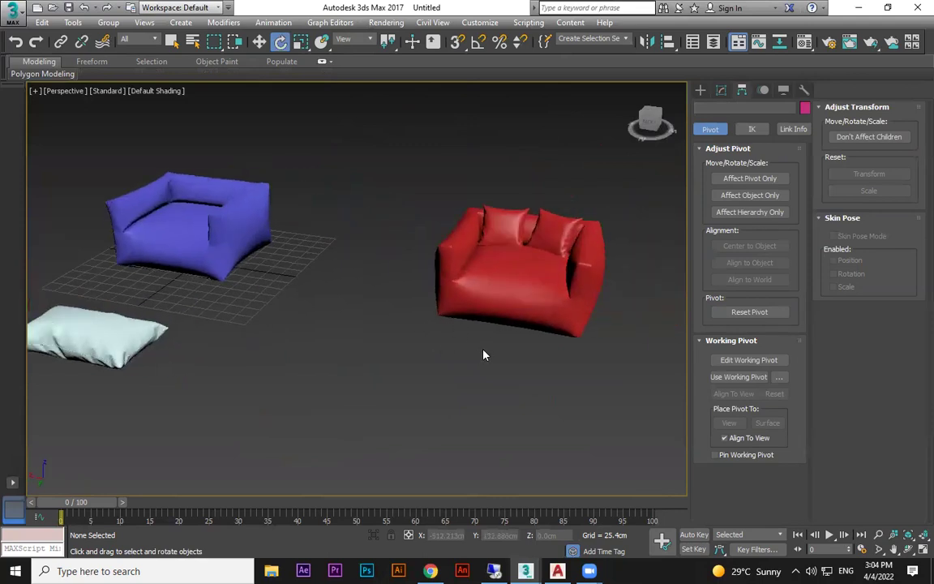
{"action": "scroll", "coordinate": [507, 354], "scroll_direction": "up", "scroll_amount": 6}
{"action": "scroll", "coordinate": [549, 308], "scroll_direction": "down", "scroll_amount": 8}
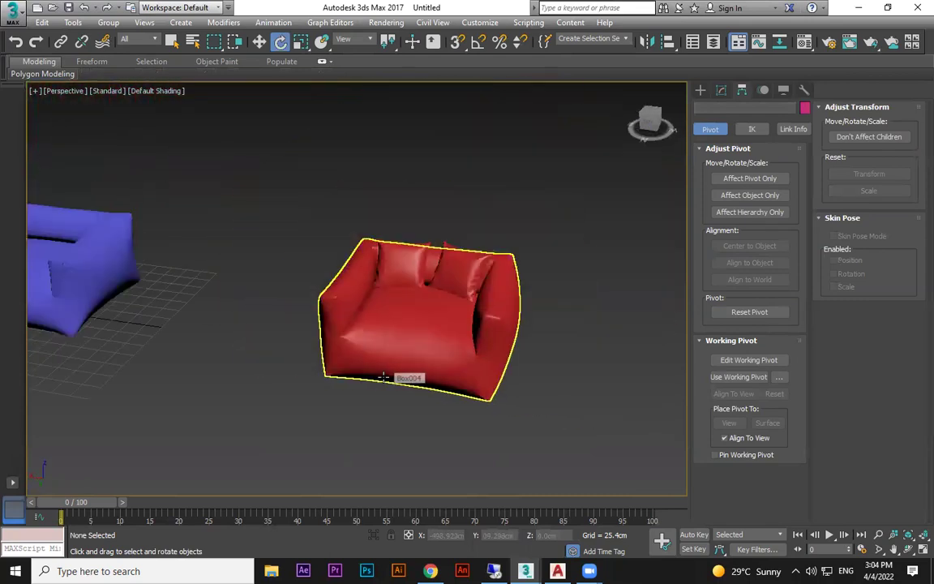
{"action": "scroll", "coordinate": [527, 377], "scroll_direction": "down", "scroll_amount": 5}
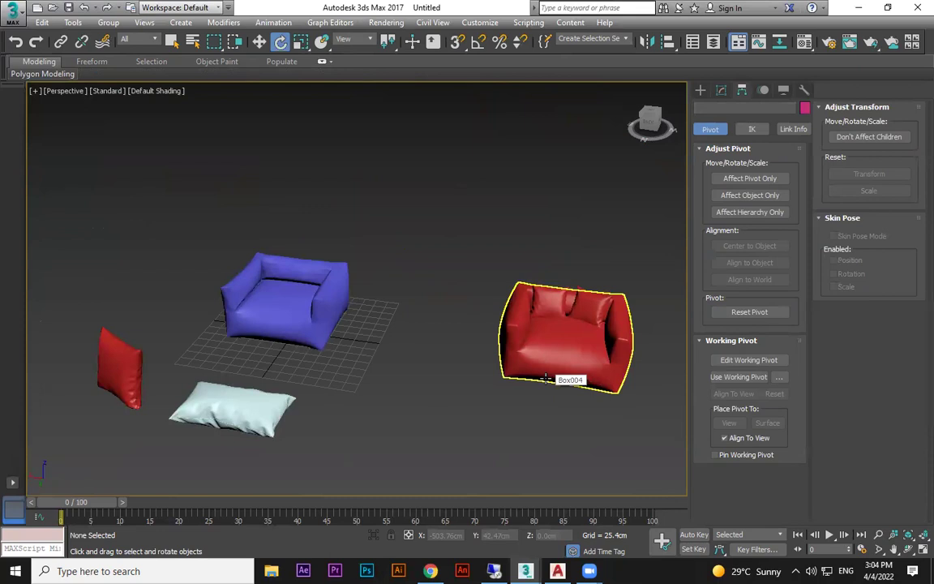
{"action": "scroll", "coordinate": [546, 378], "scroll_direction": "up", "scroll_amount": 5}
{"action": "middle_click_drag", "start_coordinate": [521, 313], "coordinate": [333, 344]}
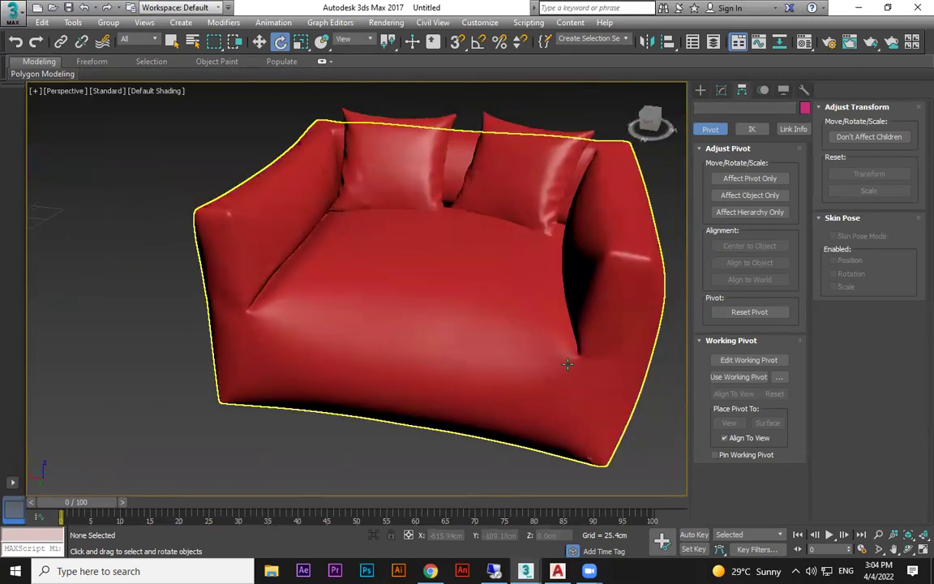
{"action": "scroll", "coordinate": [222, 351], "scroll_direction": "down", "scroll_amount": 2}
{"action": "scroll", "coordinate": [222, 351], "scroll_direction": "down", "scroll_amount": 3}
{"action": "middle_click_drag", "start_coordinate": [223, 351], "coordinate": [398, 351]}
{"action": "scroll", "coordinate": [234, 372], "scroll_direction": "down", "scroll_amount": 3}
Move the red armchair together with its two pillows next to the blue armchair.
{"action": "middle_click_drag", "start_coordinate": [233, 371], "coordinate": [407, 336]}
{"action": "middle_click_drag", "start_coordinate": [380, 388], "coordinate": [519, 211], "text": "alt"}
{"action": "left_click", "coordinate": [450, 248]}
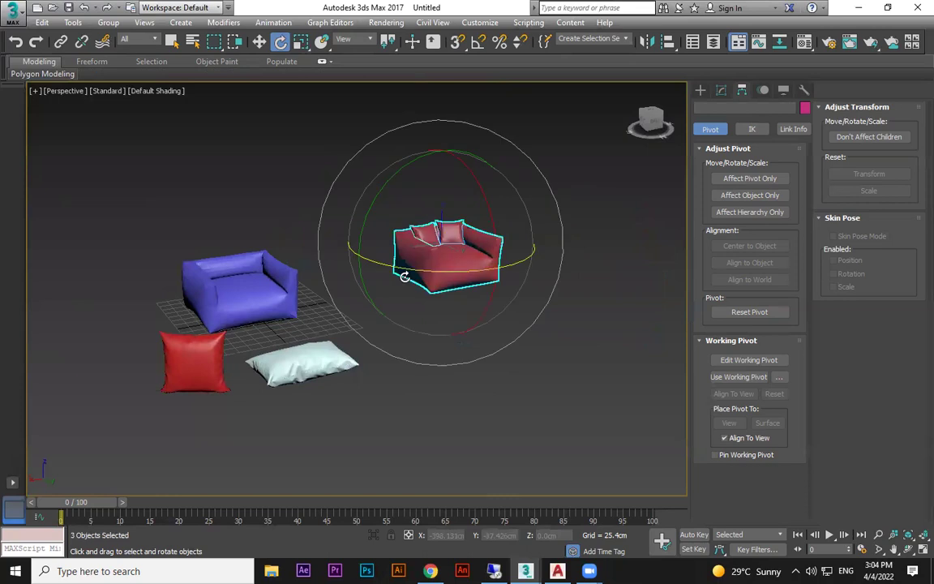
{"action": "key", "text": "w"}
{"action": "left_click_drag", "start_coordinate": [377, 249], "coordinate": [260, 270]}
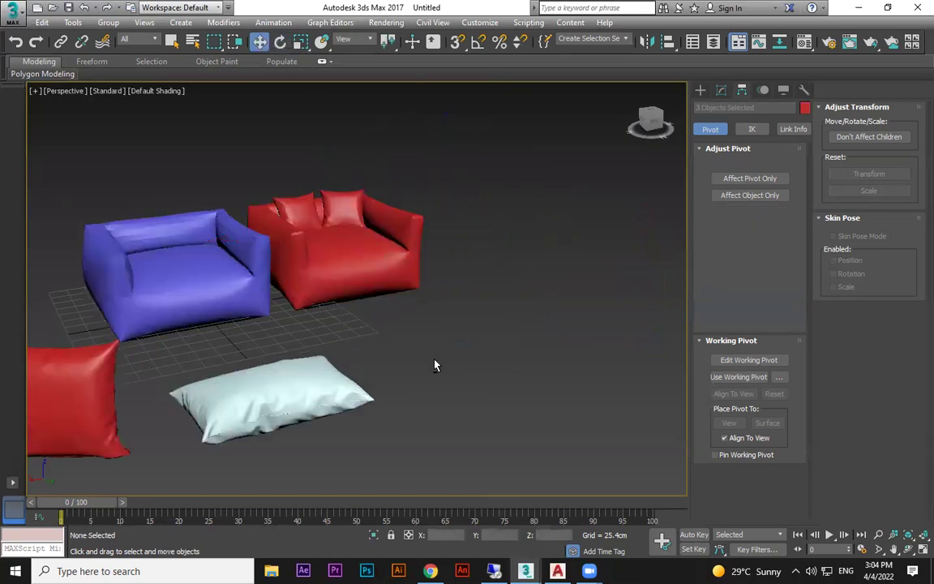
Arrange the two loose pillows in front of the armchairs, the red one by the blue armchair and the pale one by the red armchair.
{"action": "middle_click_drag", "start_coordinate": [435, 368], "coordinate": [503, 360], "text": "alt"}
{"action": "left_click_drag", "start_coordinate": [444, 350], "coordinate": [122, 446]}
{"action": "left_click_drag", "start_coordinate": [186, 429], "coordinate": [379, 391]}
{"action": "left_click_drag", "start_coordinate": [476, 428], "coordinate": [456, 399]}
{"action": "left_click", "coordinate": [398, 419]}
{"action": "middle_click_drag", "start_coordinate": [398, 419], "coordinate": [384, 444]}
{"action": "scroll", "coordinate": [419, 422], "scroll_direction": "up", "scroll_amount": 3}
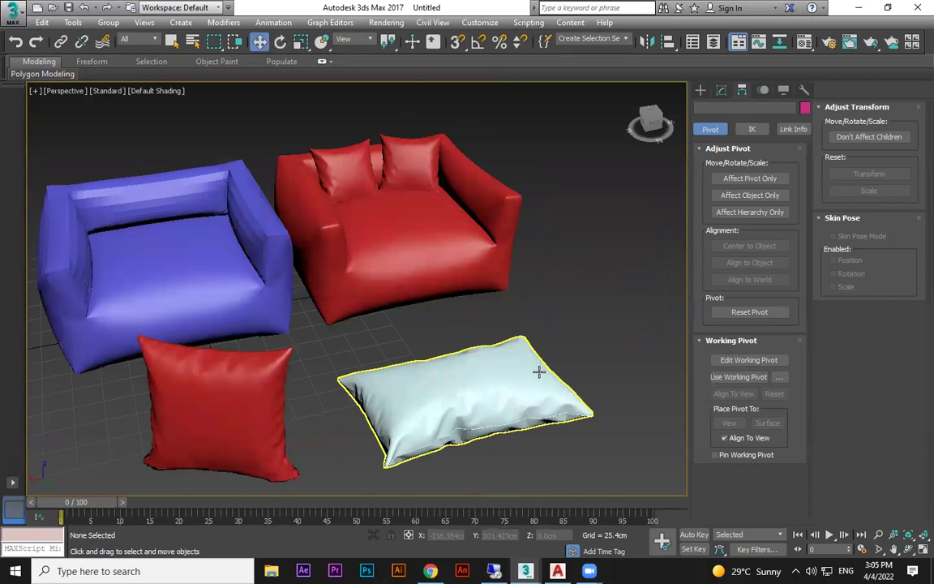
{"action": "middle_click_drag", "start_coordinate": [580, 361], "coordinate": [580, 321]}
Nudge the loose red pillow sideways and slightly forward from the blue armchair, and clear the selection.
{"action": "left_click", "coordinate": [290, 405]}
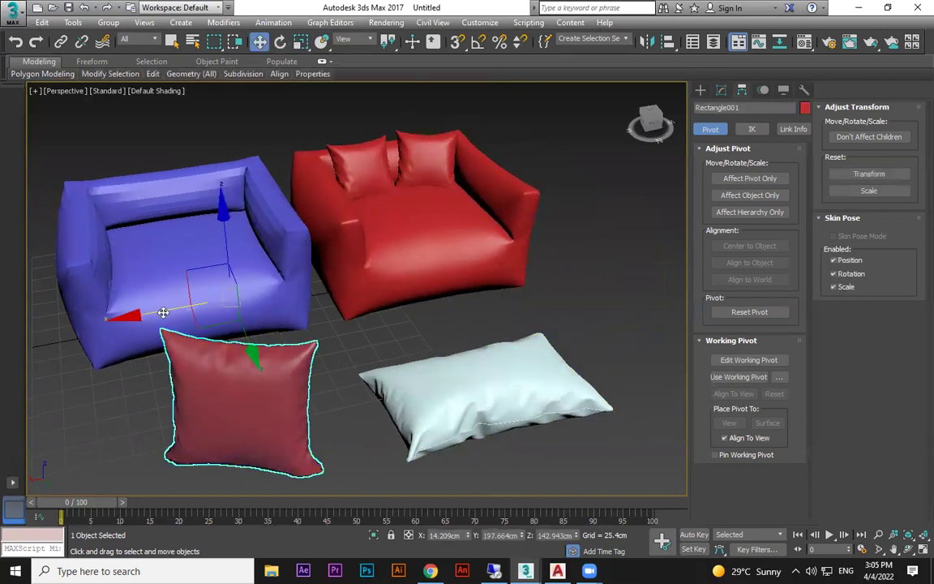
{"action": "left_click_drag", "start_coordinate": [160, 313], "coordinate": [150, 313]}
{"action": "left_click_drag", "start_coordinate": [247, 368], "coordinate": [250, 376]}
{"action": "left_click", "coordinate": [459, 320]}
{"action": "middle_click_drag", "start_coordinate": [478, 310], "coordinate": [508, 322]}
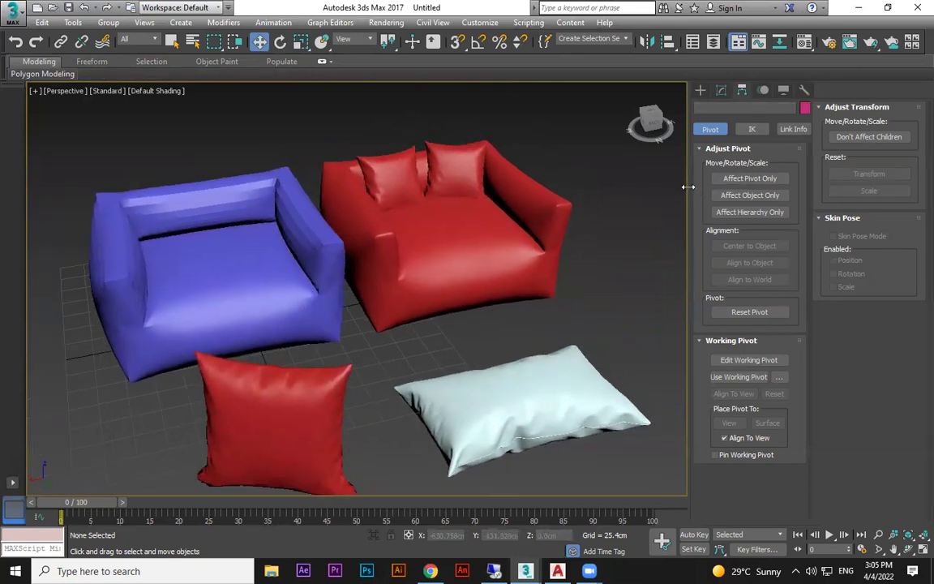